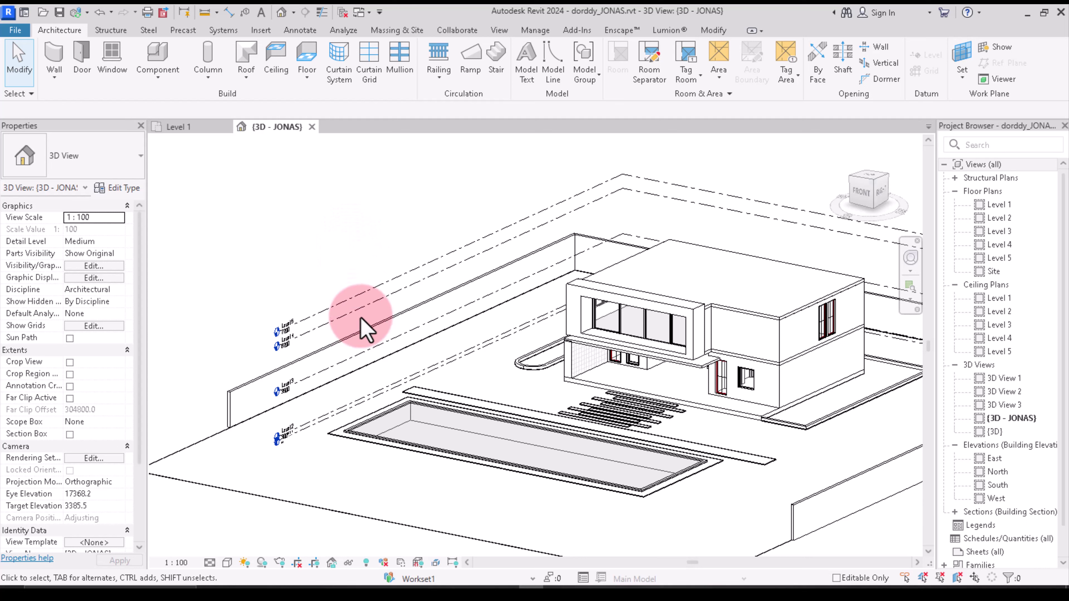
Step: Hide the Levels category in the Revit 3D view and reframe the whole site
click(637, 194)
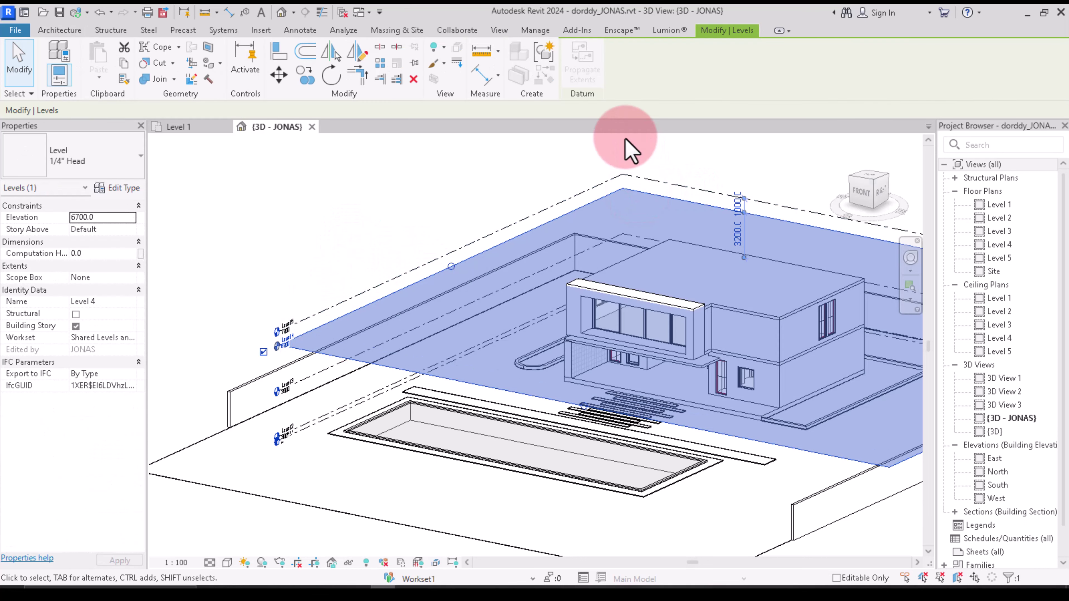
click(444, 49)
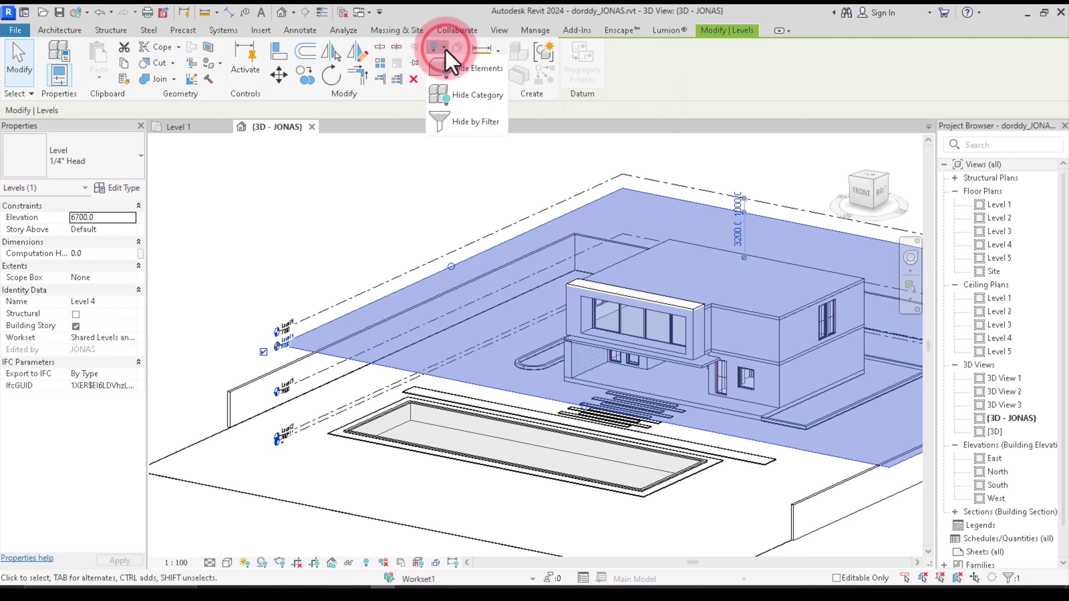
click(478, 97)
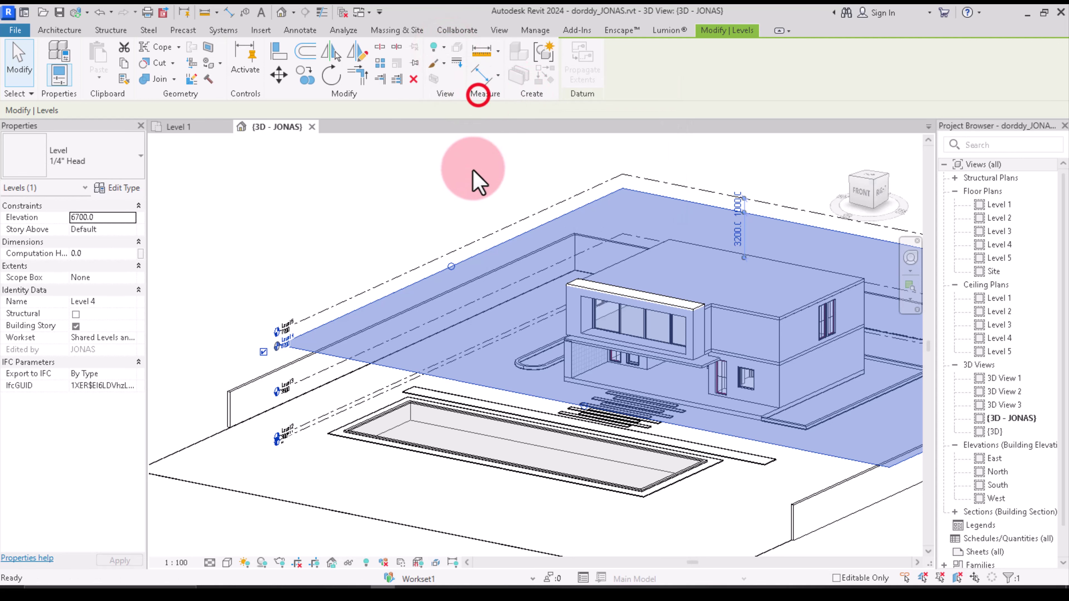
scroll(445, 250, down, 2)
middle_drag(690, 345, 637, 499)
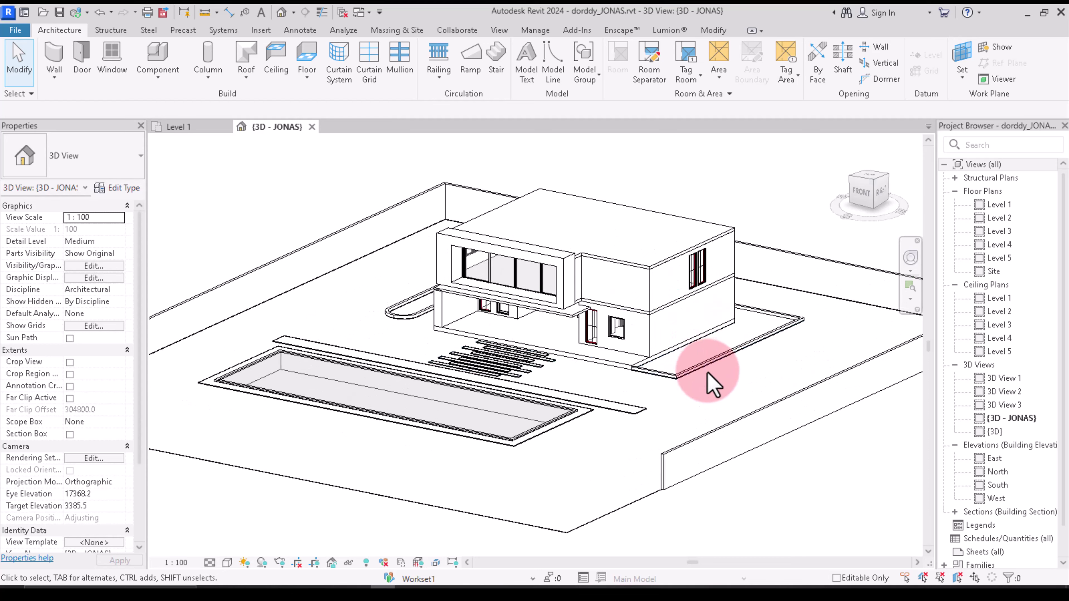
scroll(544, 370, up, 2)
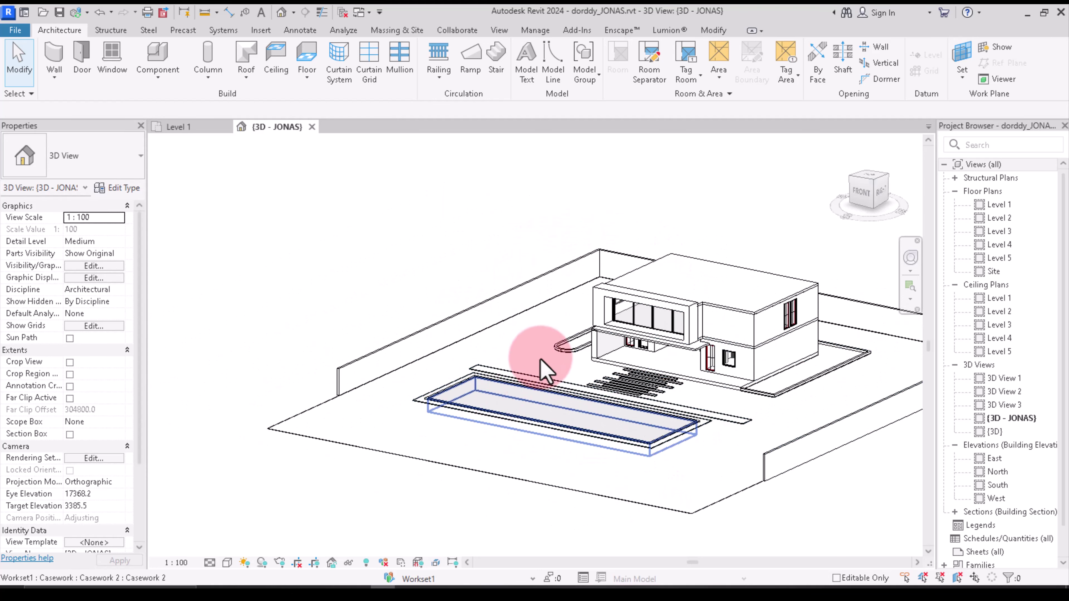
Step: Start a DXF export of the 3D view from Revit's CAD Formats export options
click(7, 27)
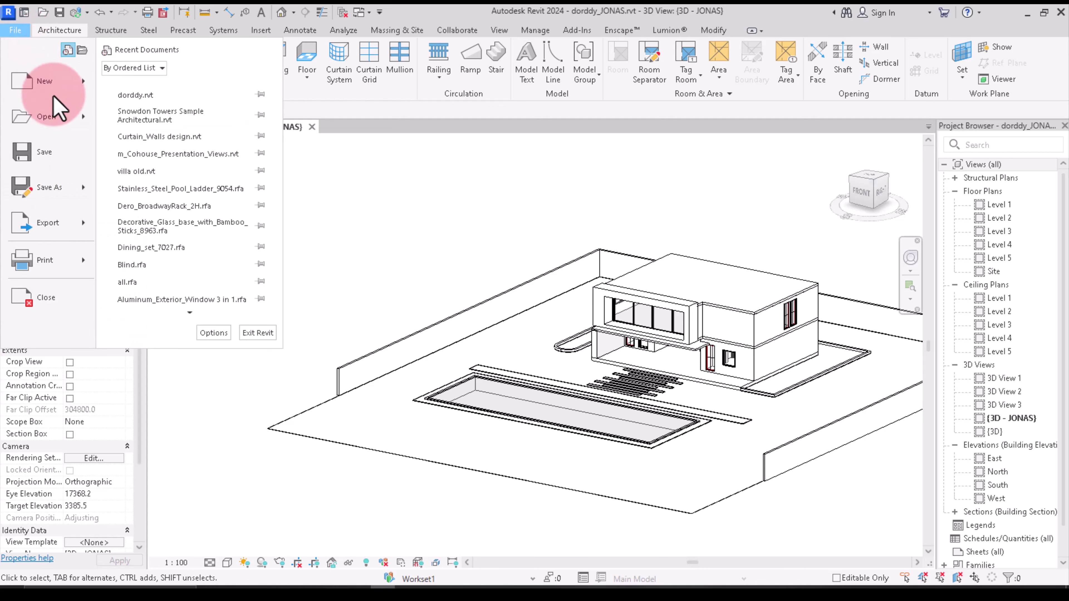
click(84, 217)
click(82, 225)
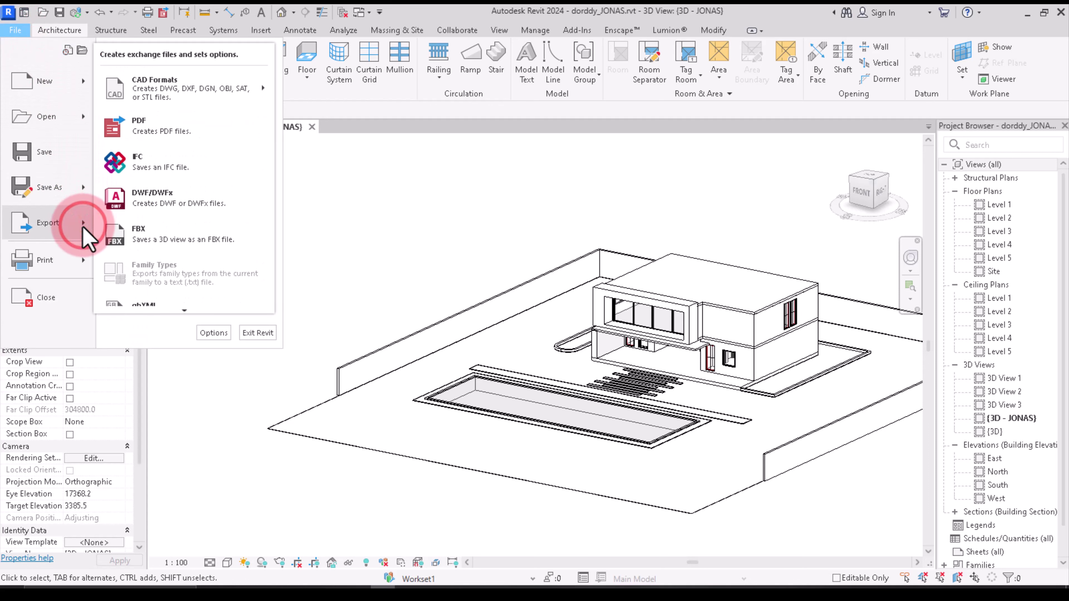
click(180, 90)
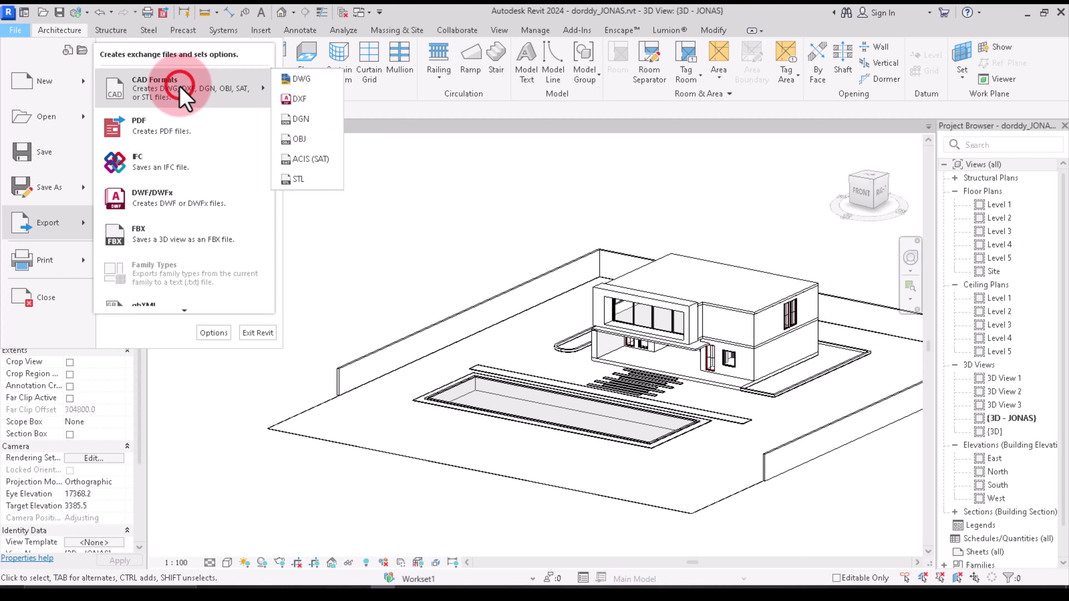
click(299, 101)
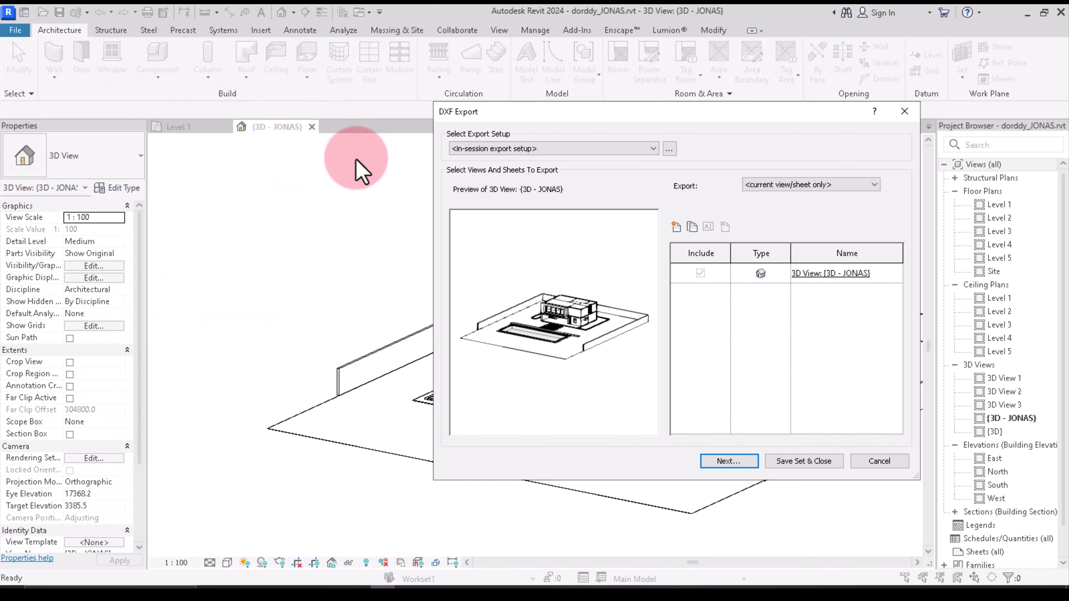
Step: Review the exported views and setup, then save the AutoCAD 2018 DXF to the Desktop
click(862, 188)
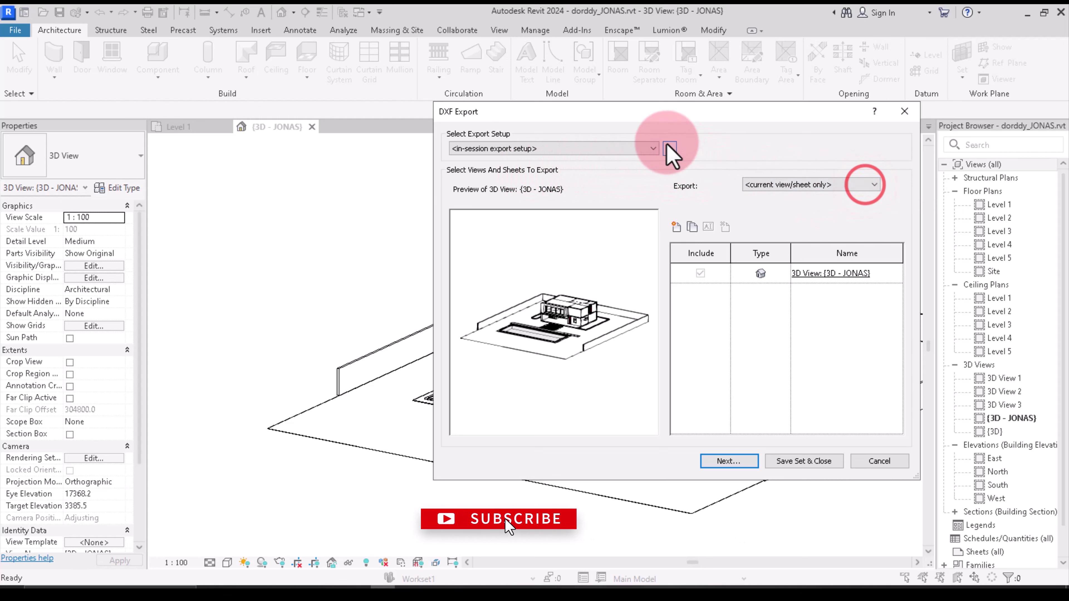
click(639, 151)
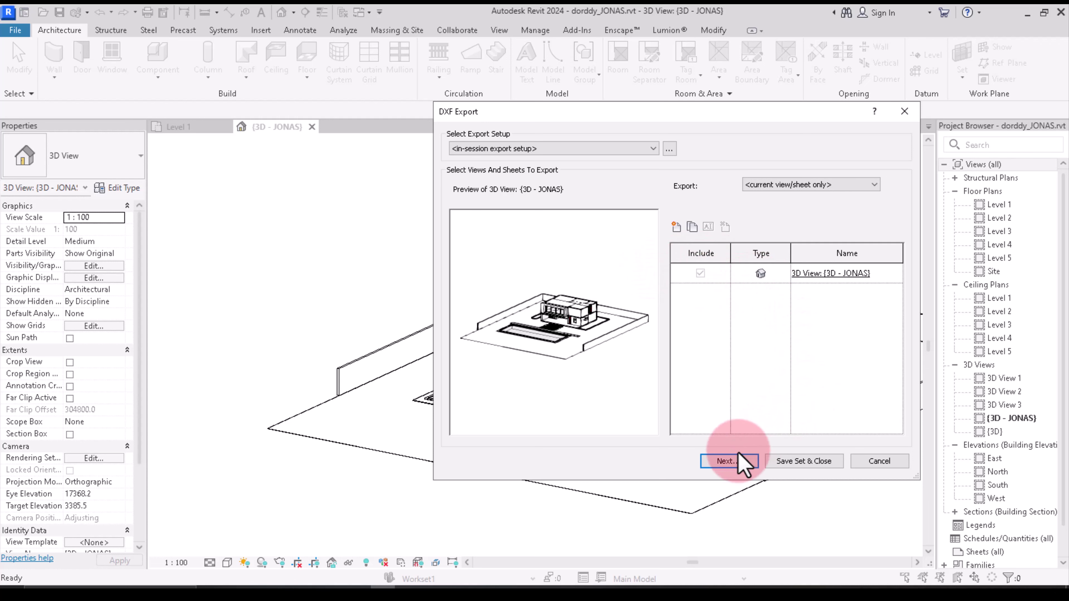
click(737, 462)
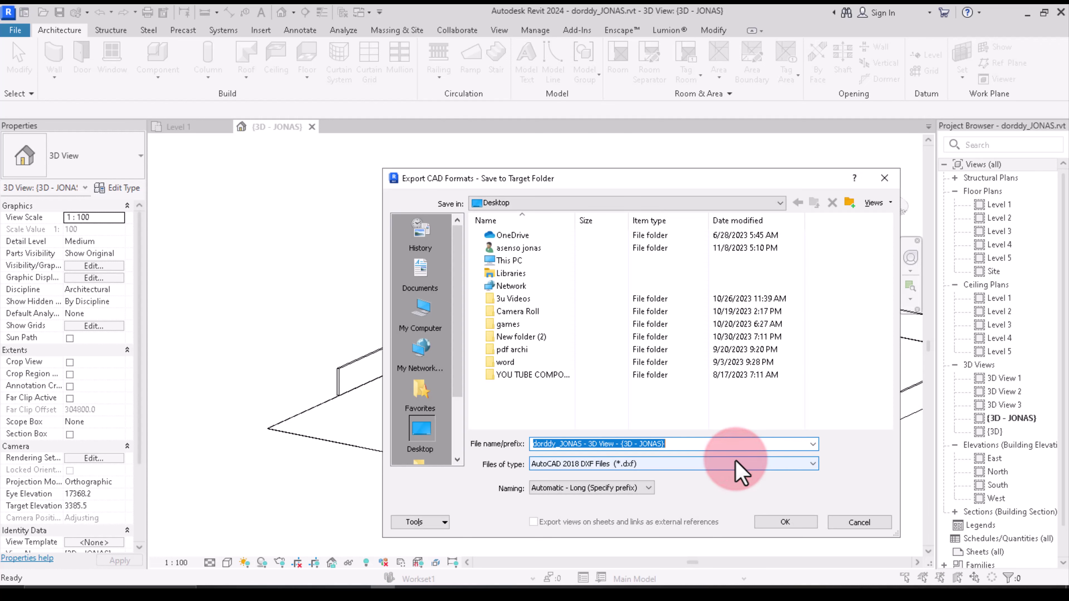
click(775, 521)
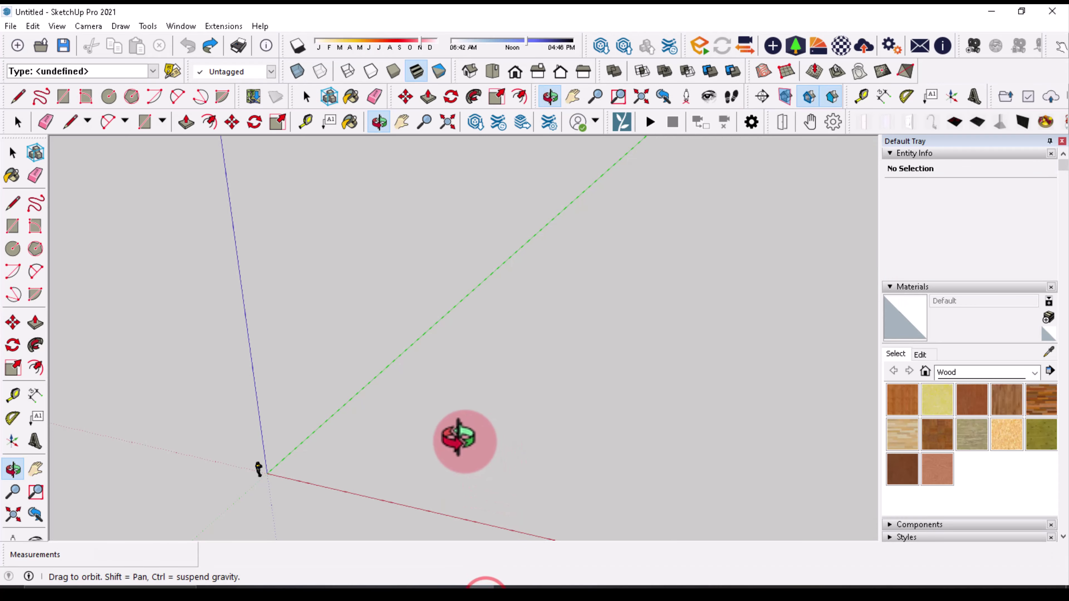
Step: Orbit the blank SketchUp model, pick the Select tool and bring up the File menu
mouse_move(453, 436)
mouse_down()
mouse_move(434, 367)
mouse_move(487, 378)
mouse_up()
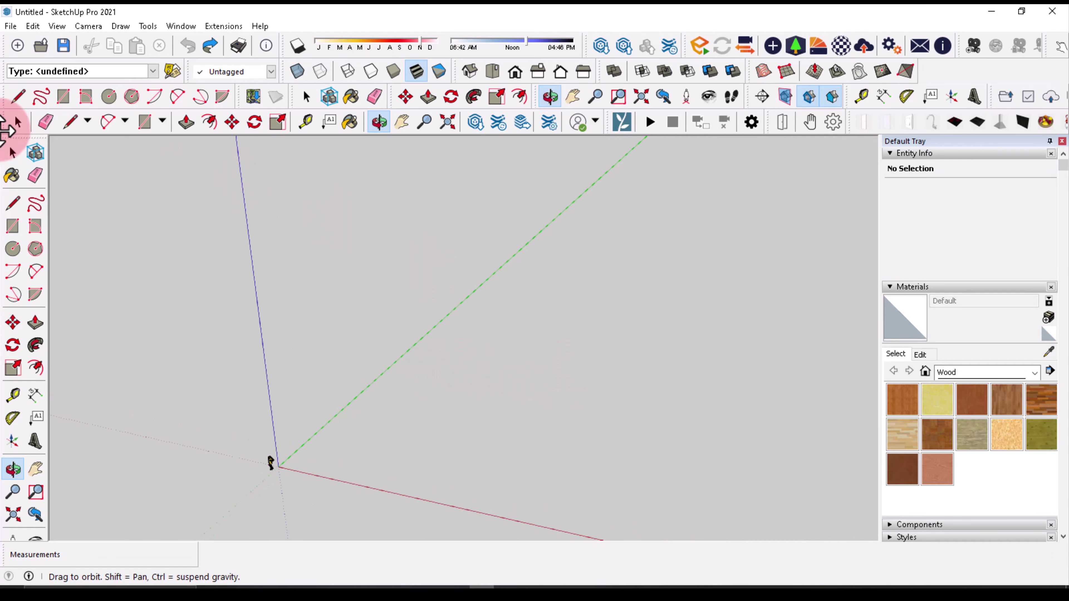
click(18, 122)
middle_drag(495, 379, 310, 318)
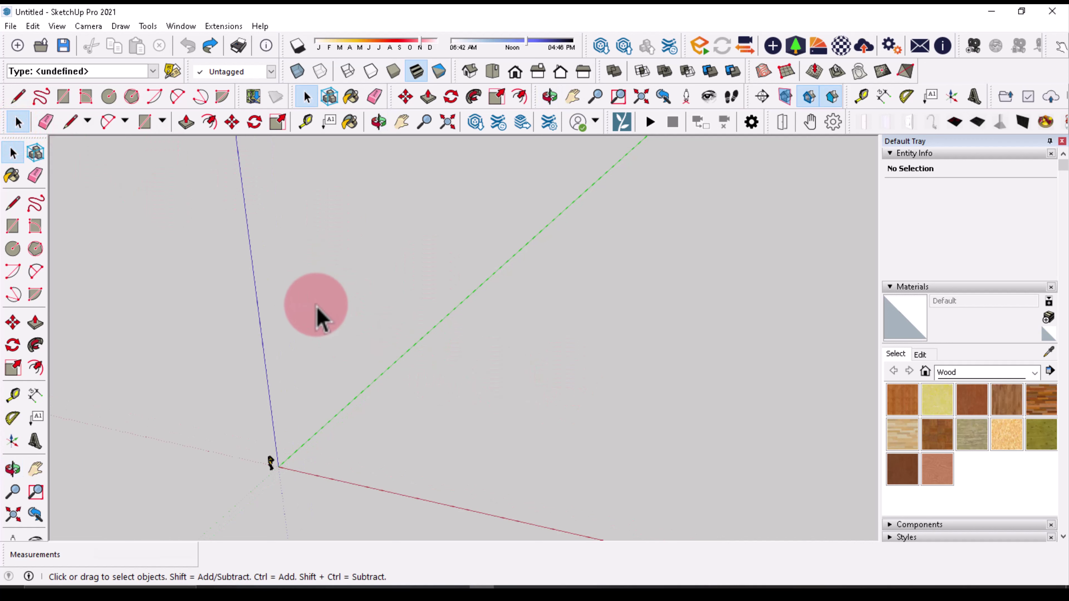
click(12, 27)
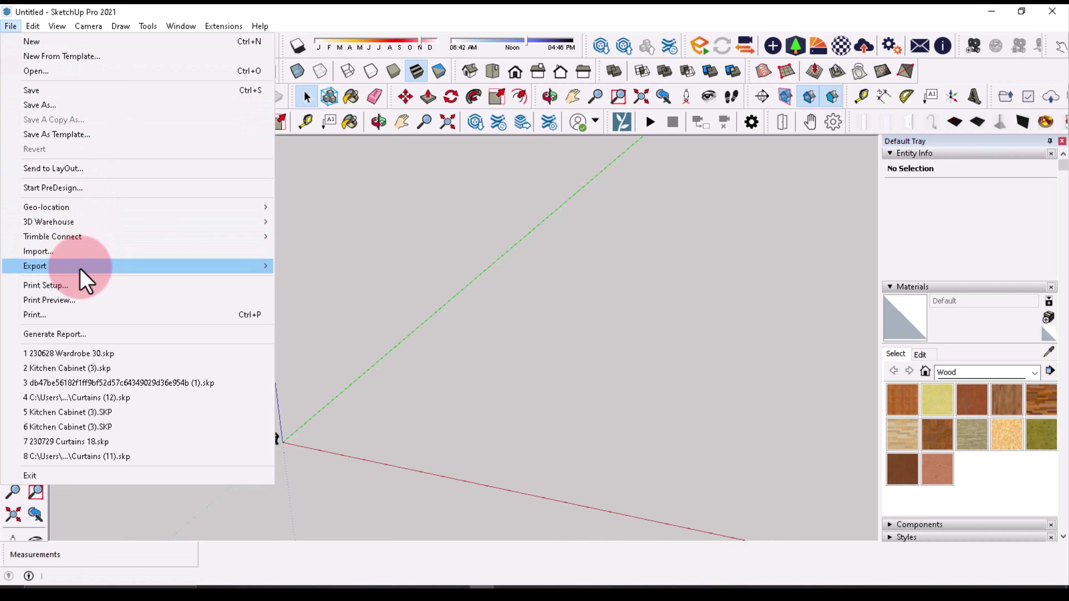
Step: Import 'dorddy_JONAS - 3D View - [3D - JONAS].dxf' from the Desktop and dismiss the import results
click(79, 249)
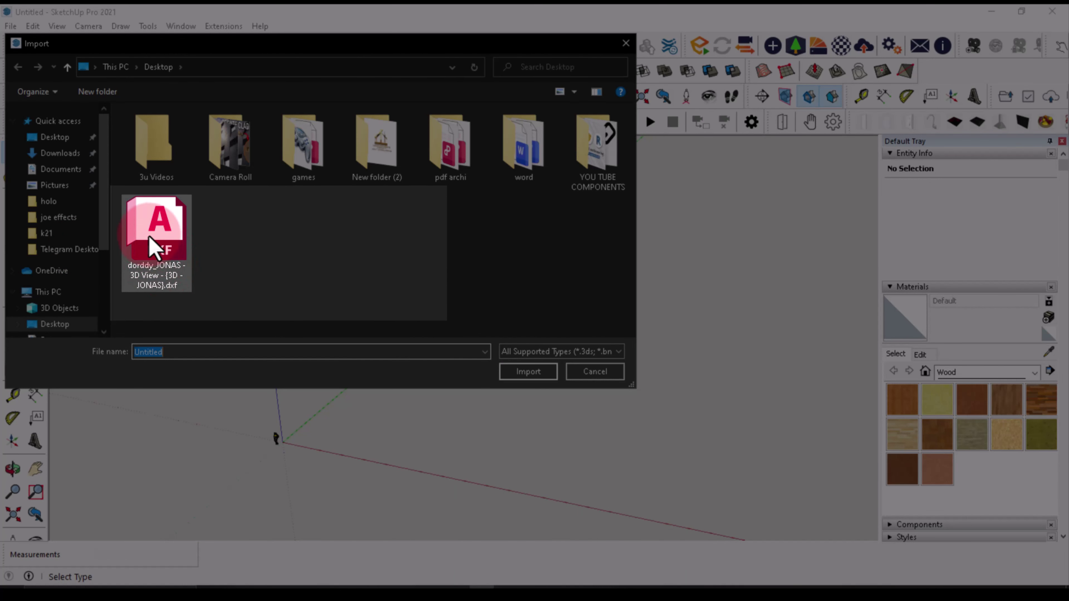
mouse_move(157, 238)
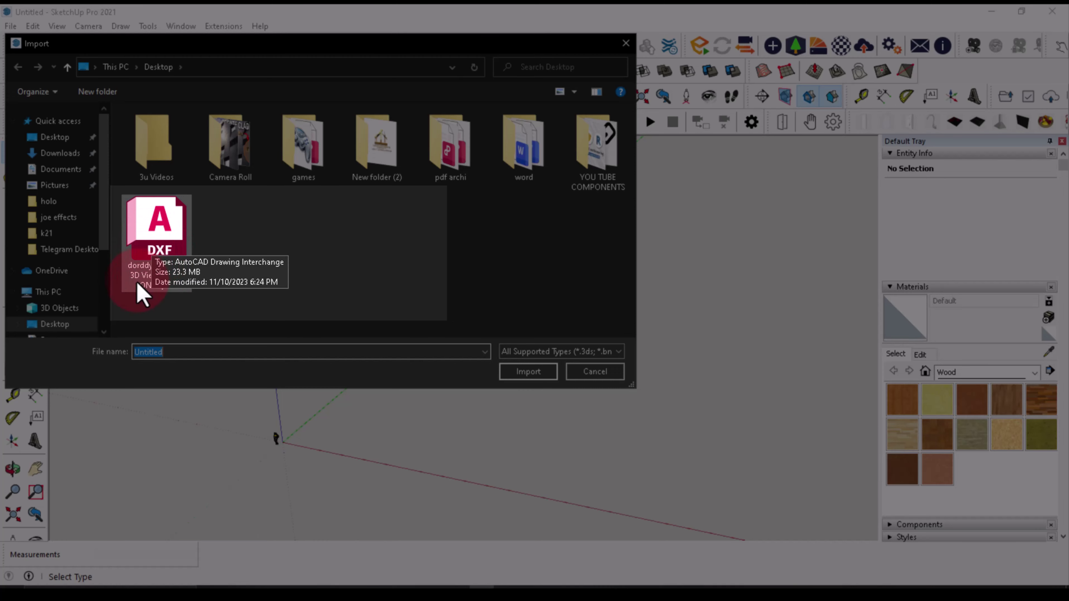
click(159, 247)
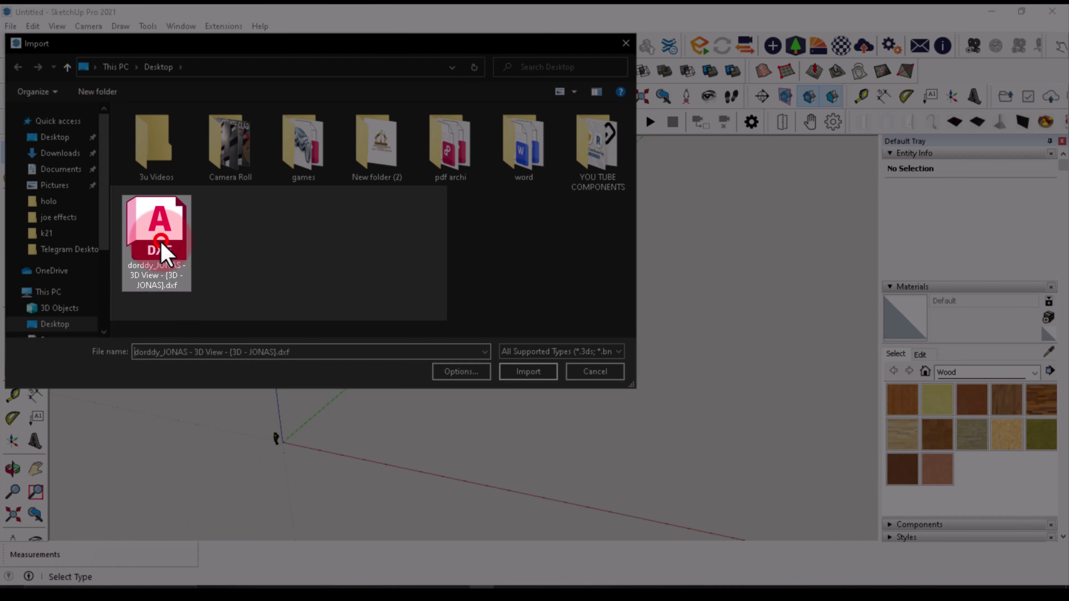
click(528, 373)
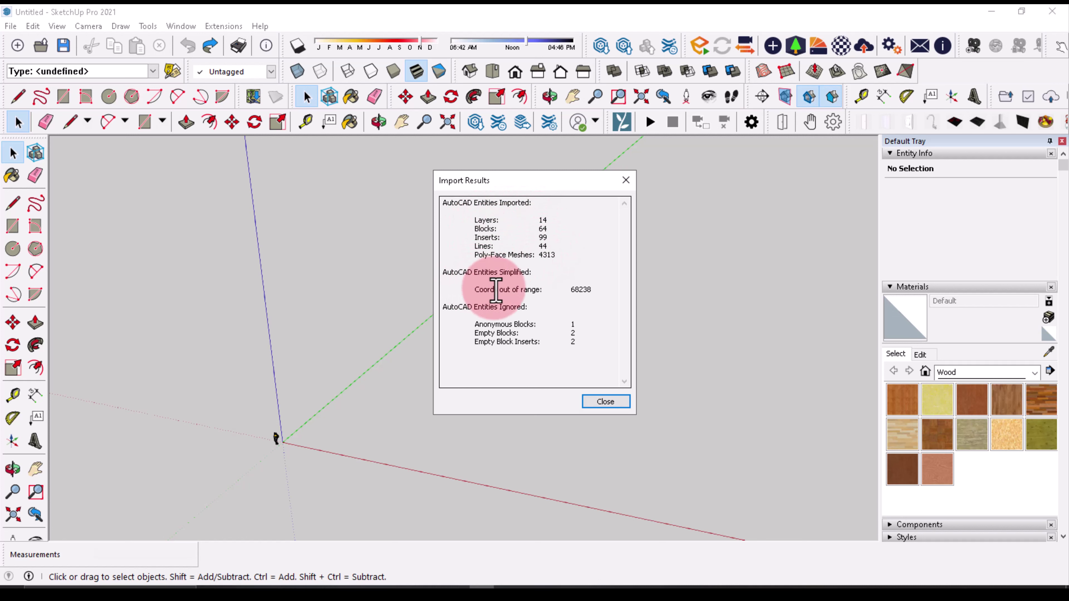
click(606, 402)
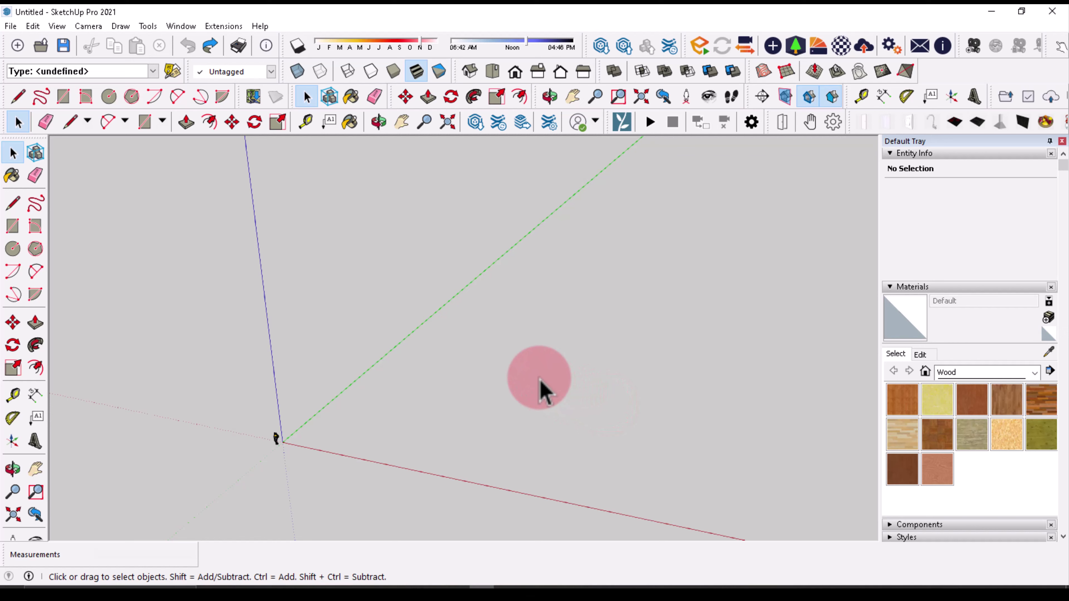
Step: Zoom in and orbit to view the imported house, walls and pool from the front
scroll(500, 326, up, 2)
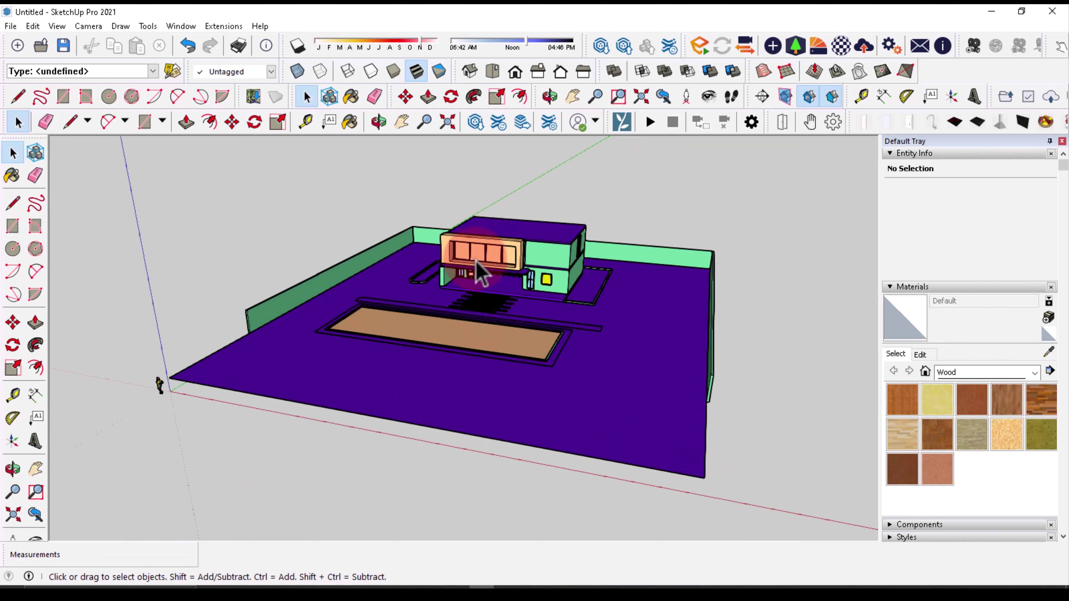
scroll(477, 277, up, 2)
scroll(446, 253, up, 3)
scroll(441, 239, up, 3)
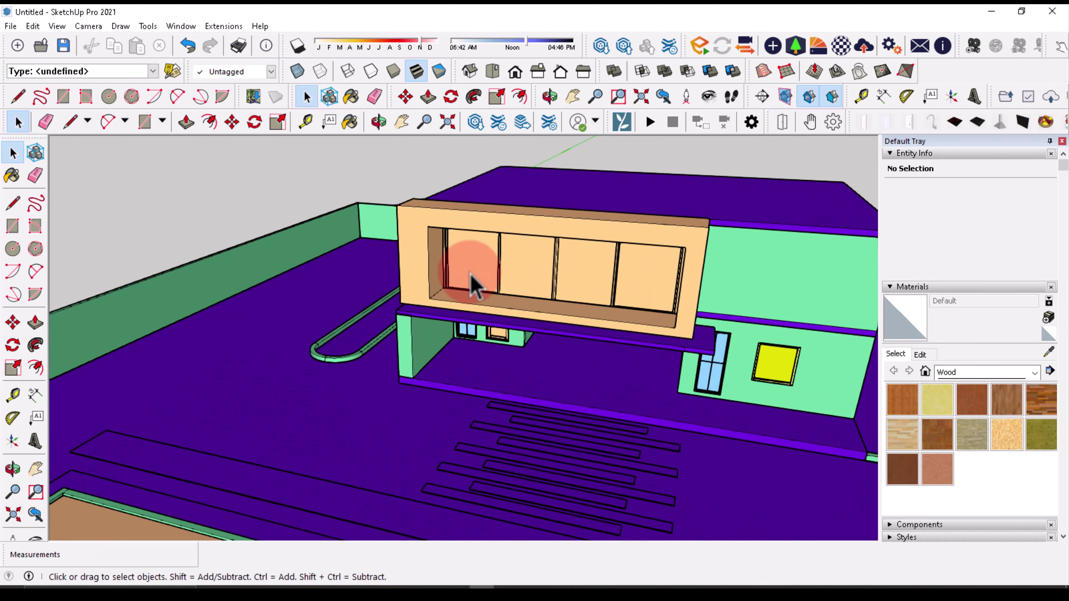
scroll(477, 270, down, 5)
mouse_move(408, 266)
middle_down()
mouse_move(441, 238)
mouse_move(381, 238)
mouse_move(366, 261)
mouse_move(386, 282)
mouse_move(494, 268)
mouse_move(513, 403)
middle_up()
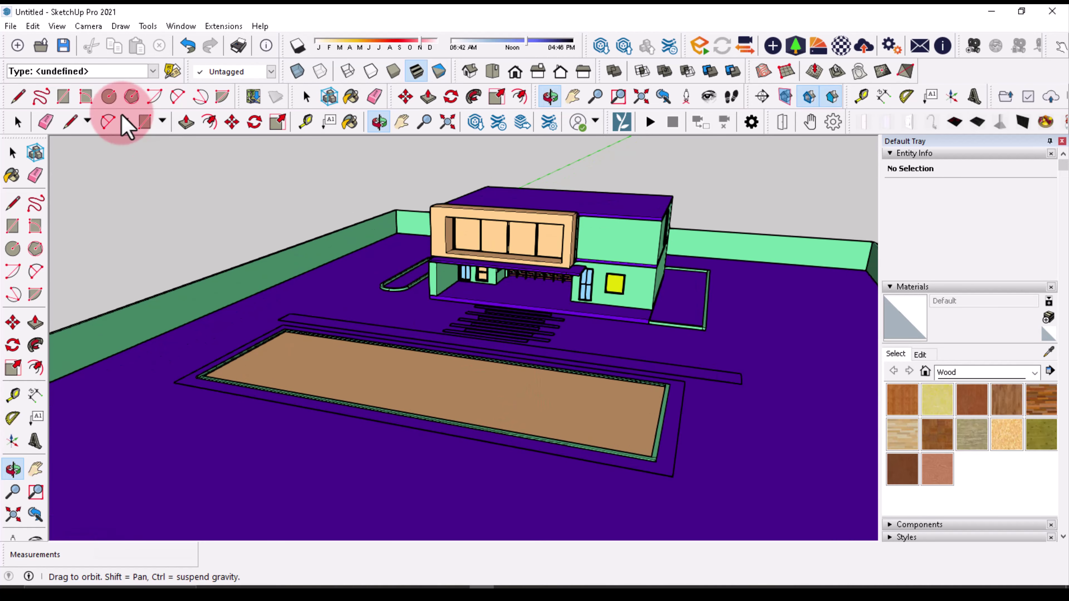
Step: Pick Water Pool from the Water category and paint the pool surface
click(351, 97)
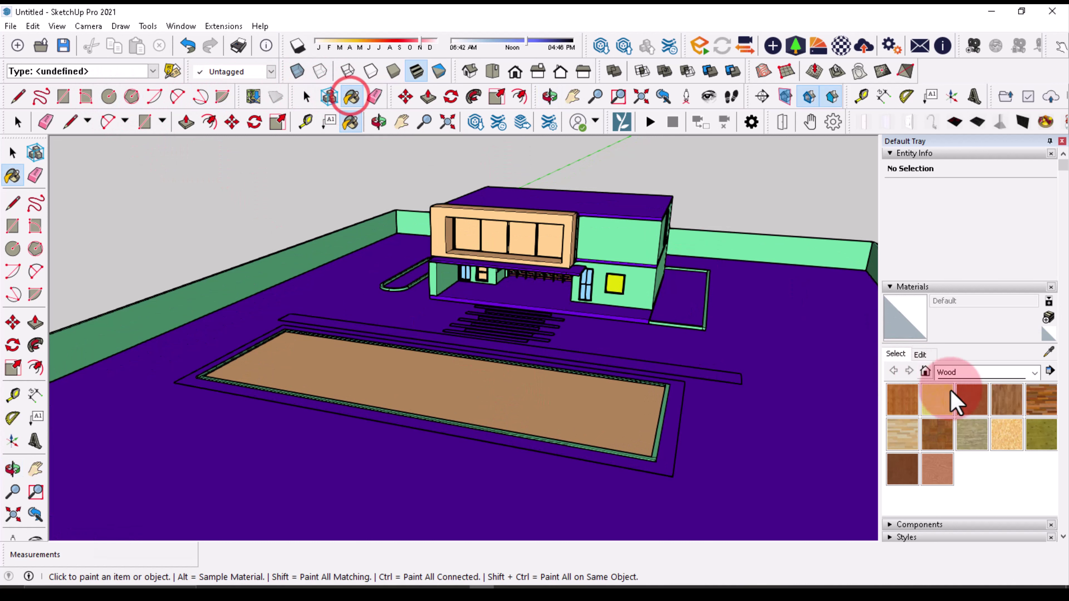
click(1033, 372)
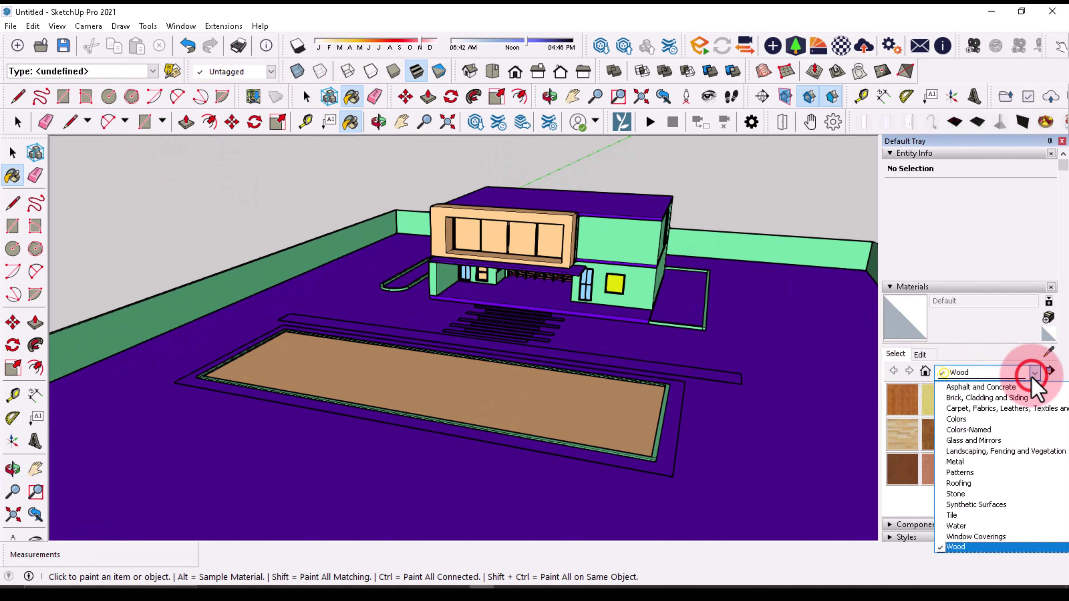
click(985, 525)
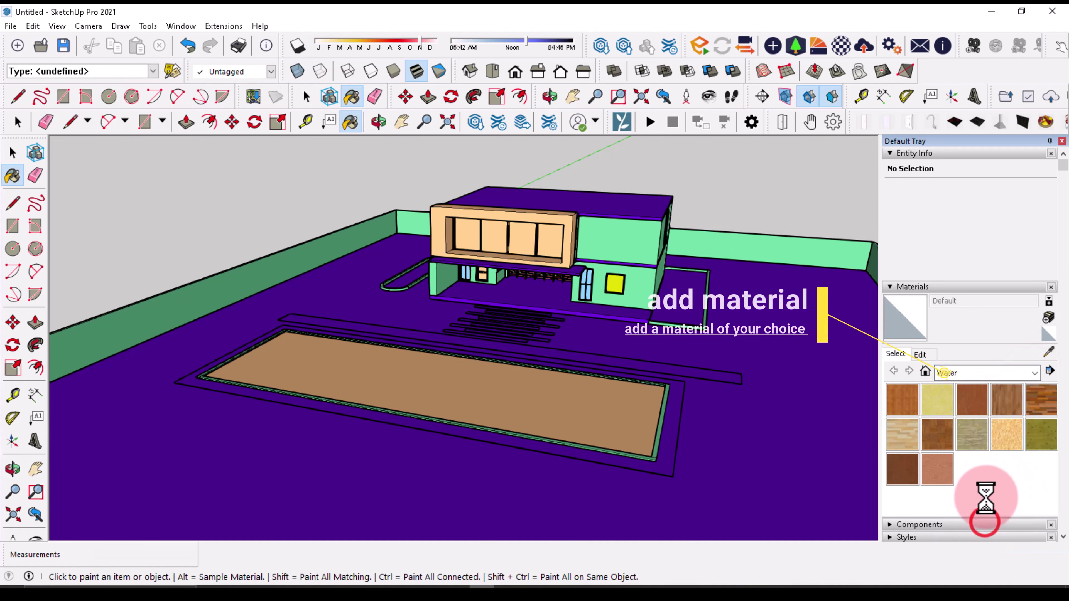
click(1005, 401)
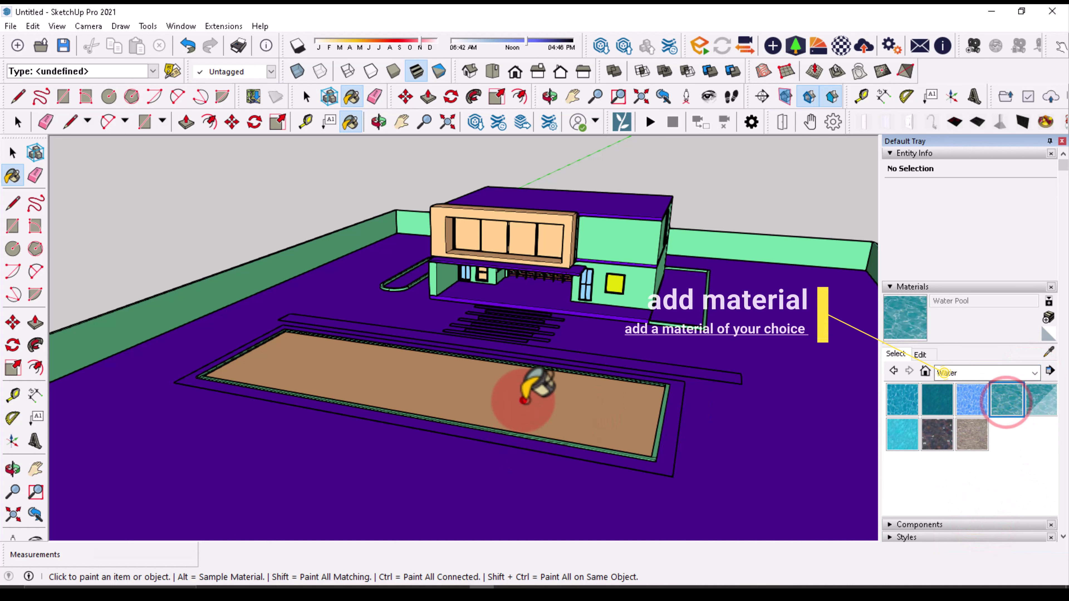
click(524, 425)
scroll(648, 454, up, 3)
scroll(656, 453, up, 1)
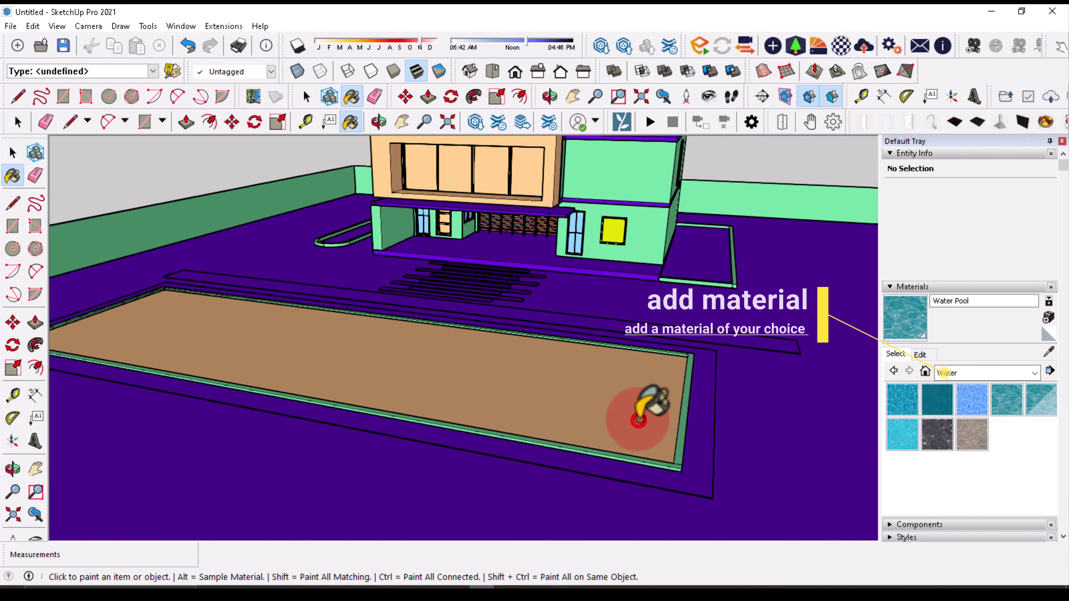
Step: Open the pool casework component and apply Water Pool to its basin
click(17, 122)
click(446, 375)
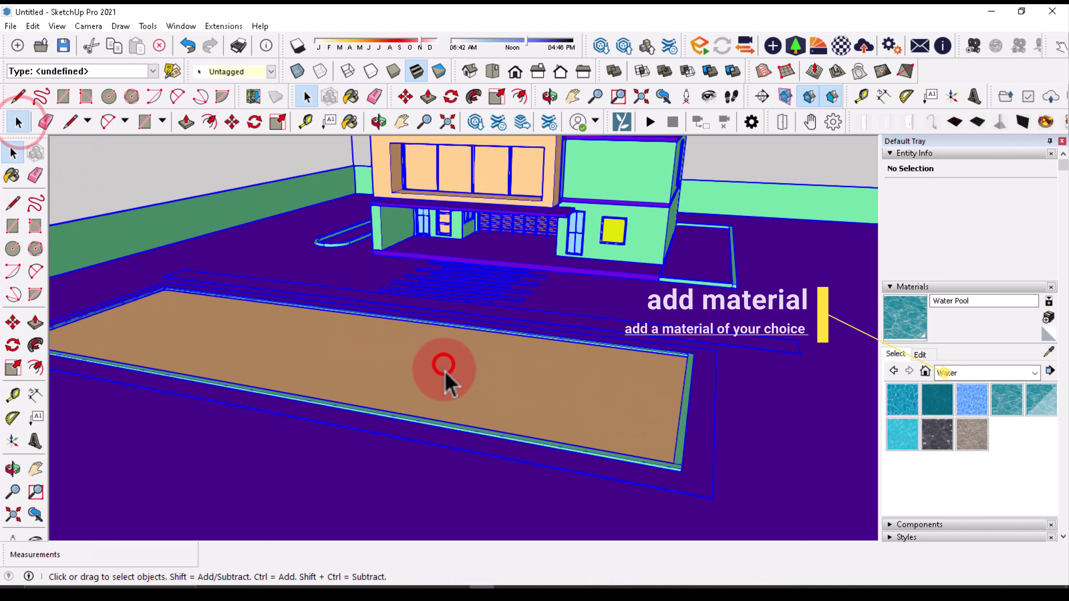
double_click(460, 384)
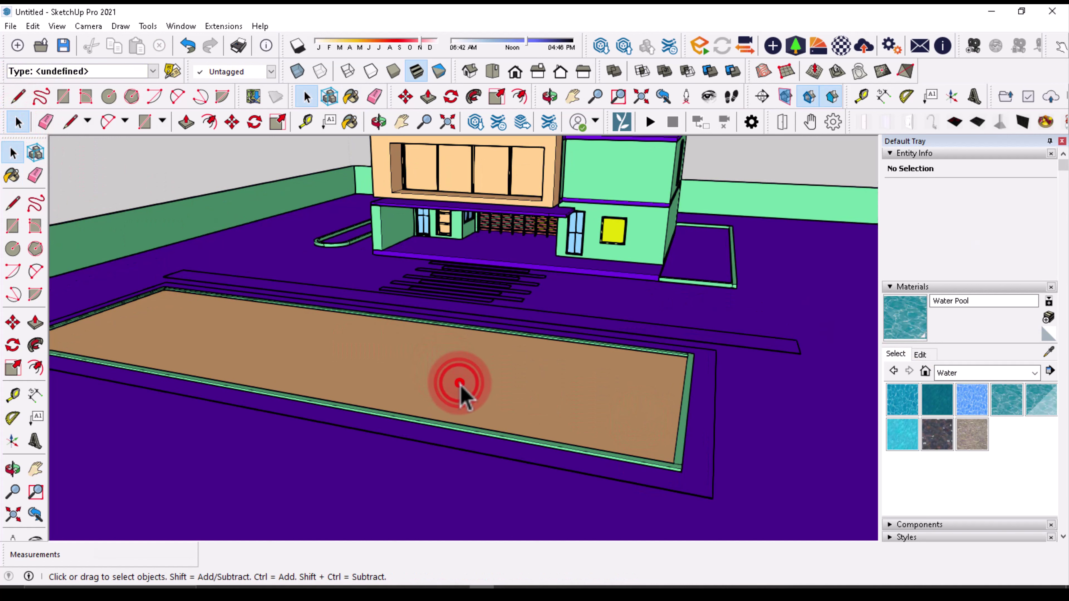
click(460, 384)
click(1011, 404)
click(528, 383)
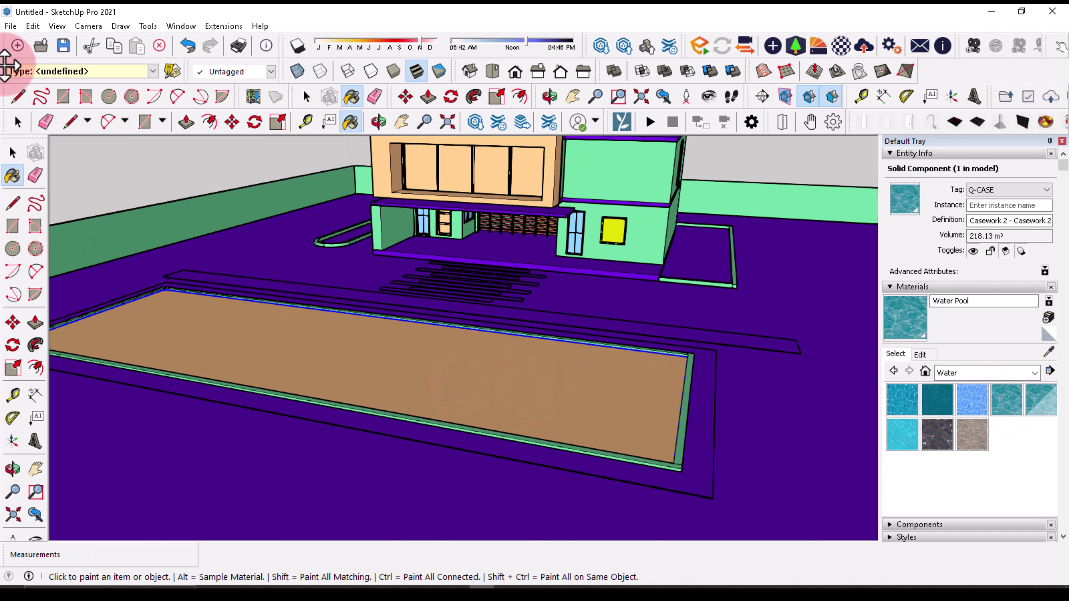
Step: Re-enter the pool component, repaint the basin with Water Pool, then exit editing
click(17, 122)
click(417, 398)
double_click(523, 397)
key(b)
click(463, 379)
middle_drag(692, 477, 692, 449)
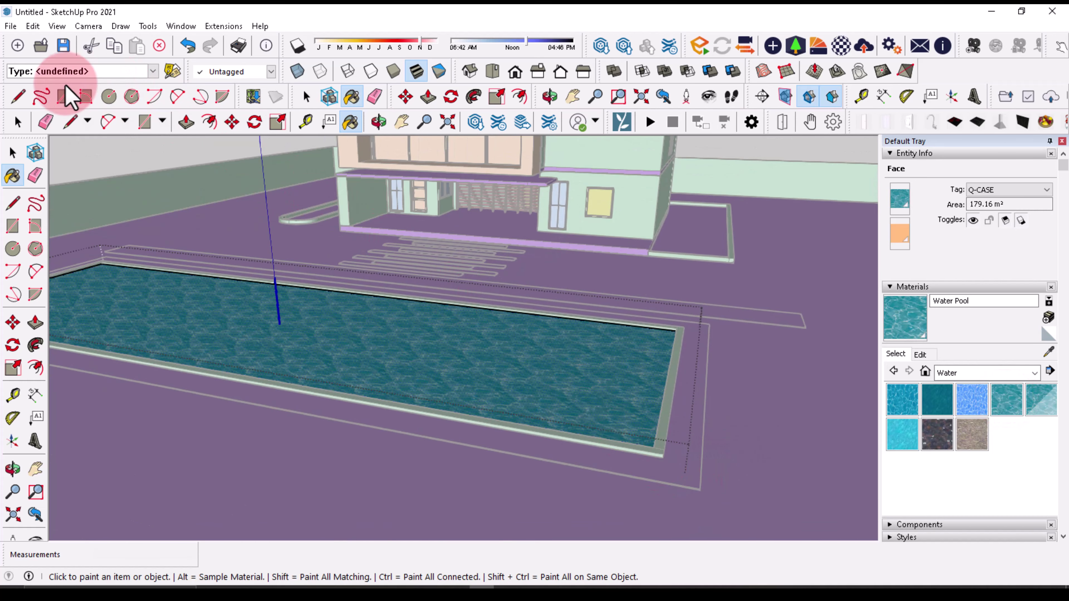
click(17, 122)
Step: Select the entire pool rim and paint it Stone Marble, replacing a trial Water Pool Light
click(728, 396)
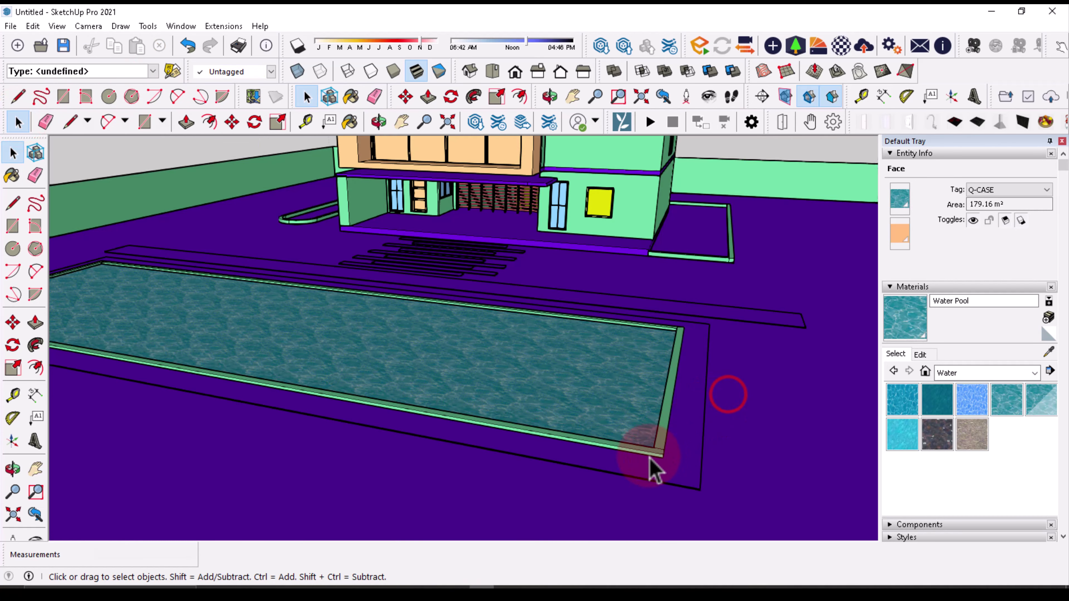
click(663, 447)
scroll(666, 436, up, 1)
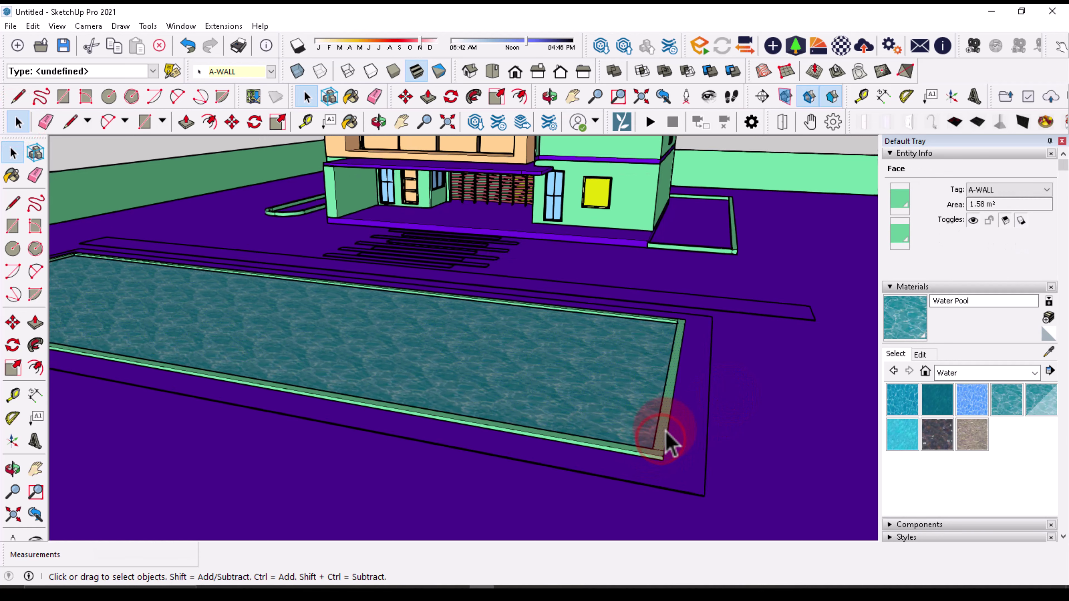
scroll(669, 440, up, 1)
triple_click(666, 438)
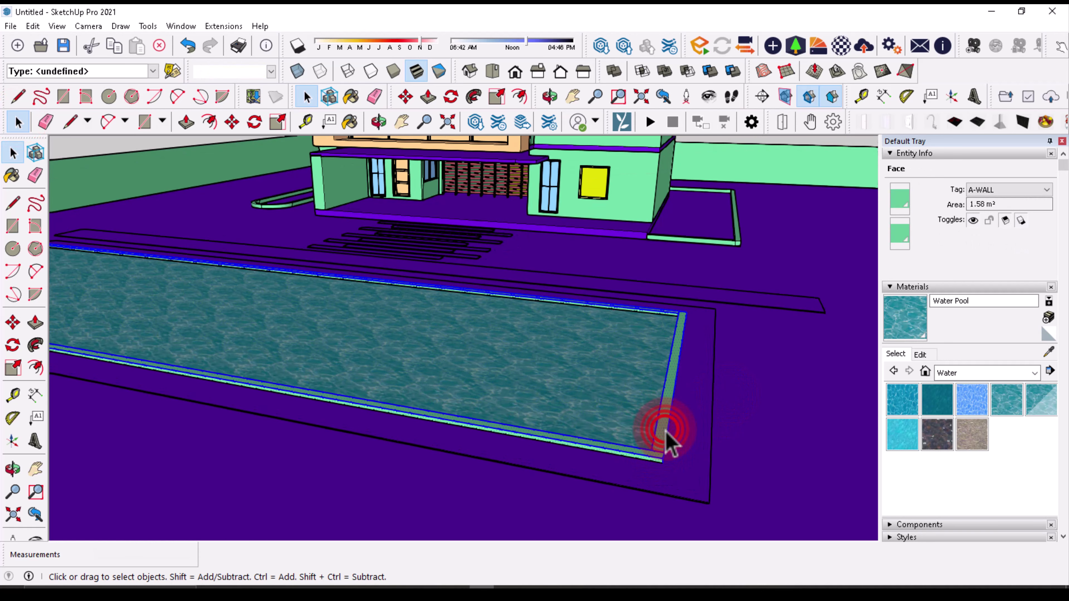
click(1038, 411)
click(673, 404)
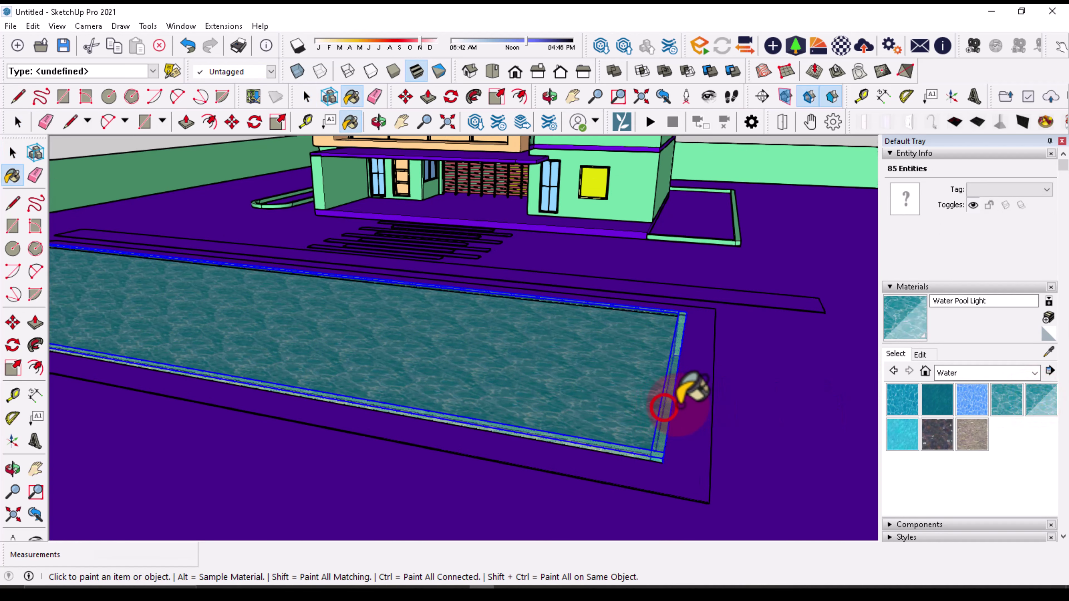
click(1035, 373)
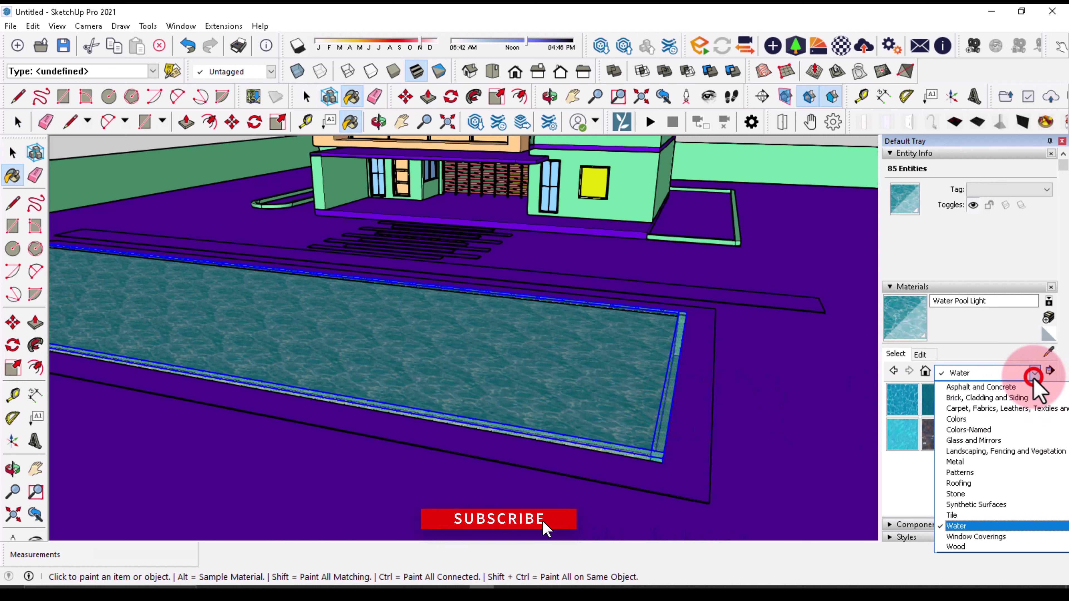
click(974, 493)
click(934, 440)
click(711, 383)
Step: Paint the paving band around the pool in Carrera Marble
key(space)
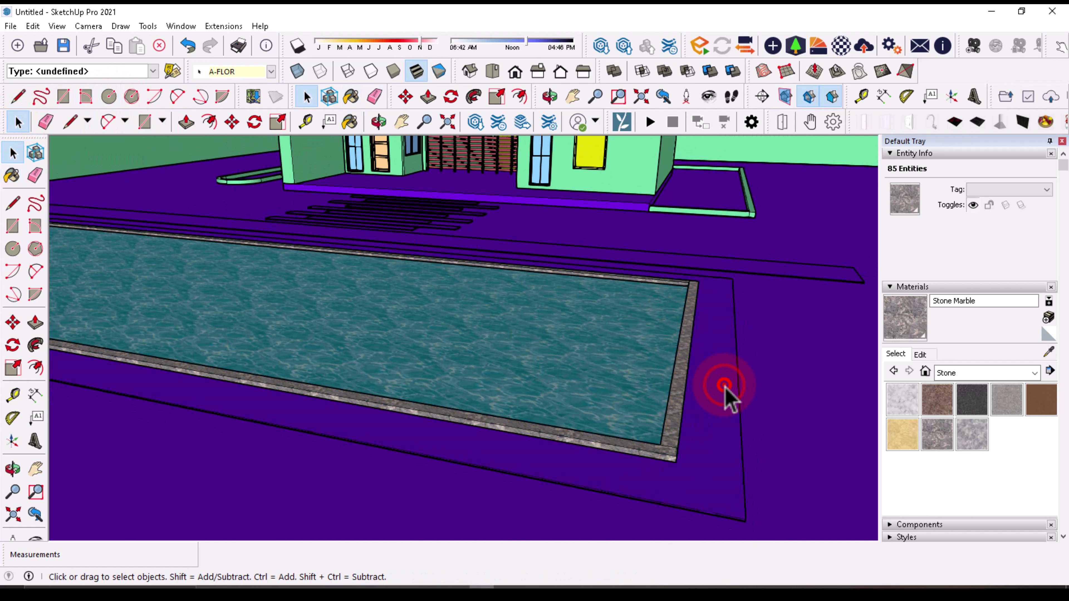
double_click(724, 385)
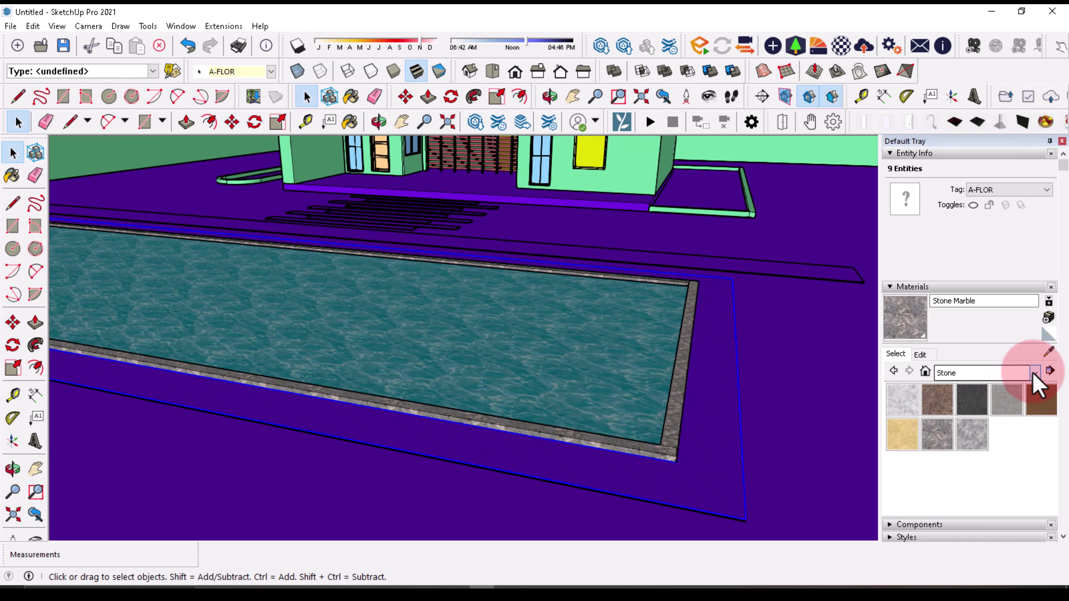
click(901, 399)
click(720, 403)
scroll(721, 404, down, 5)
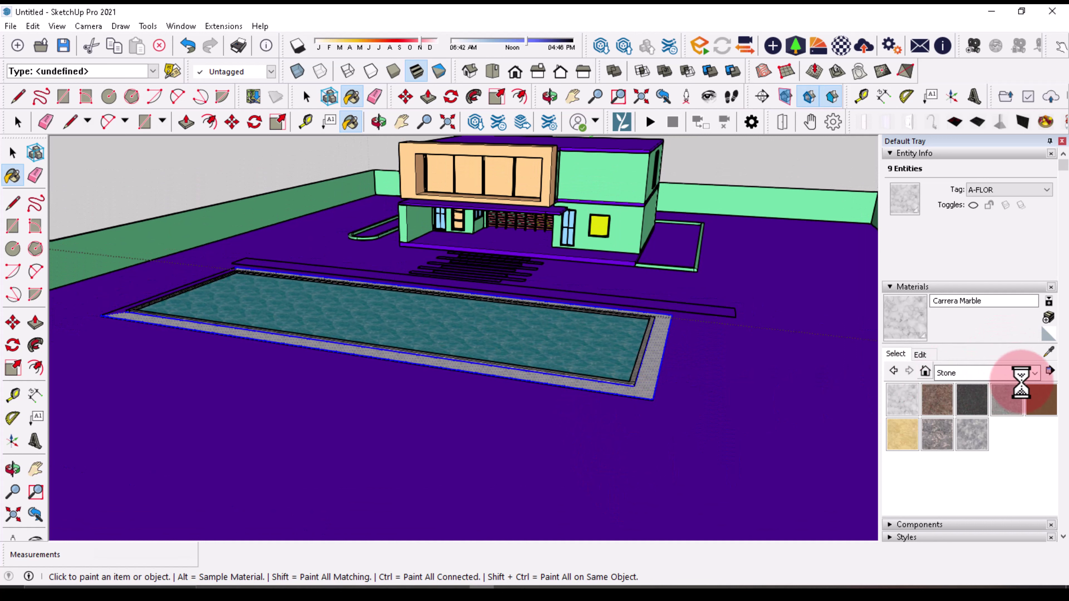
Step: Cover the ground faces with Grass Dark Green from Landscaping, Fencing and Vegetation
click(1034, 372)
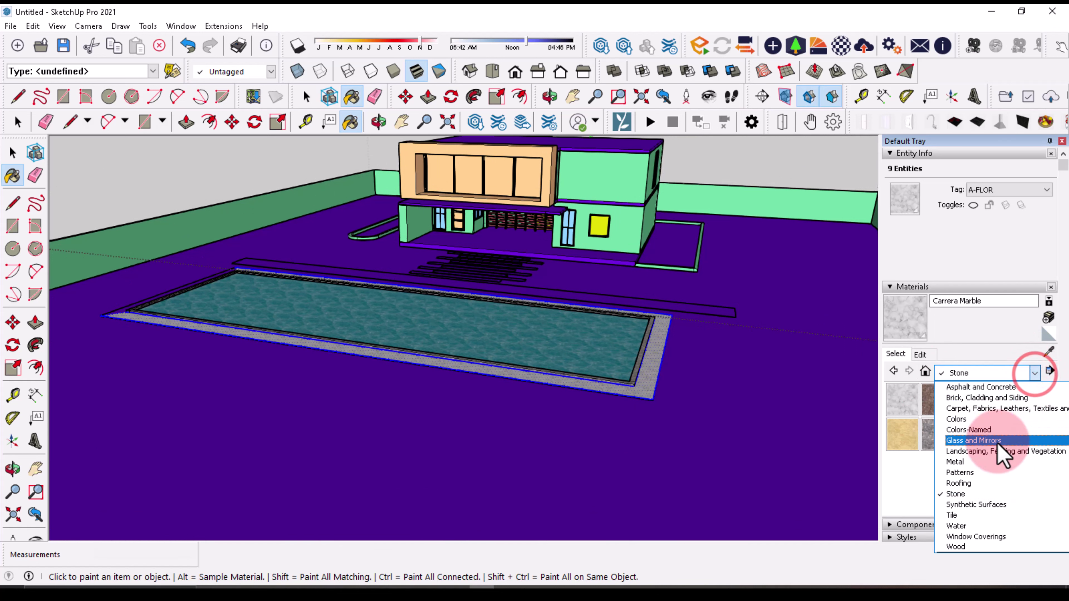
scroll(991, 512, up, 1)
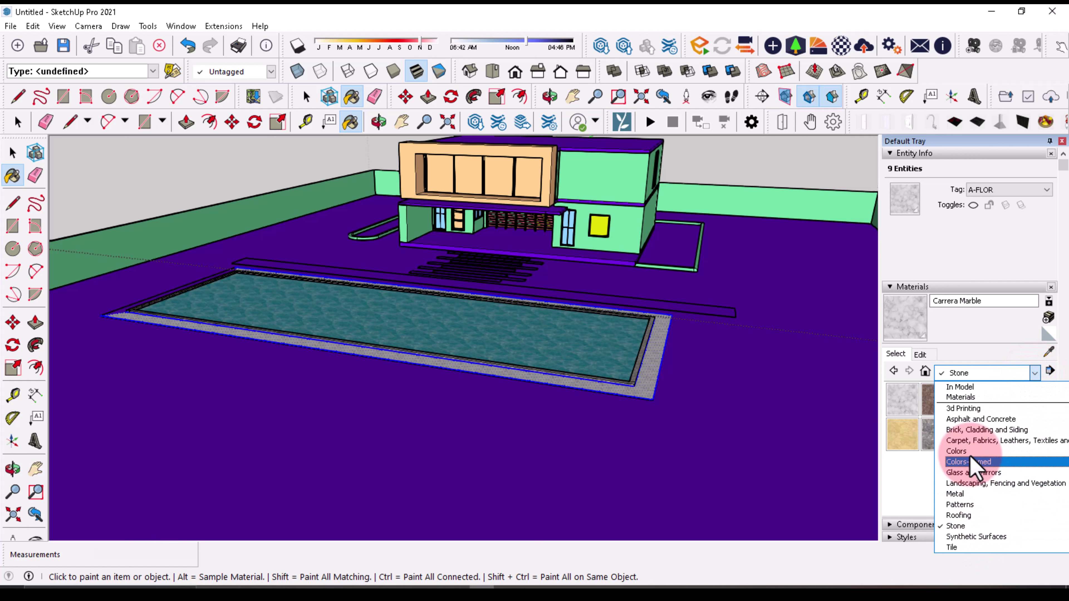
click(970, 440)
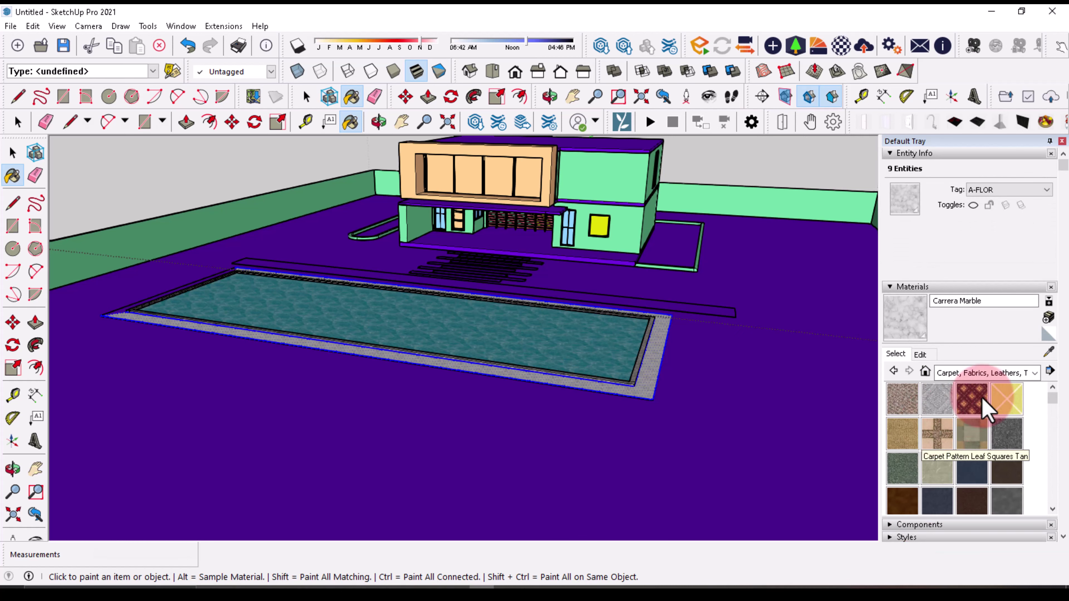
click(1034, 372)
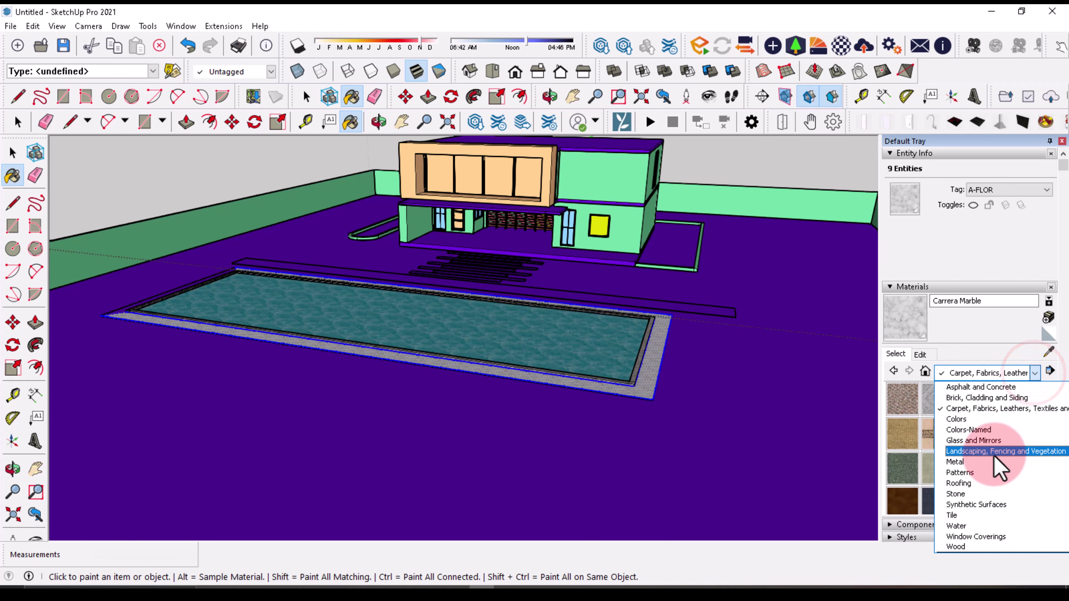
click(988, 451)
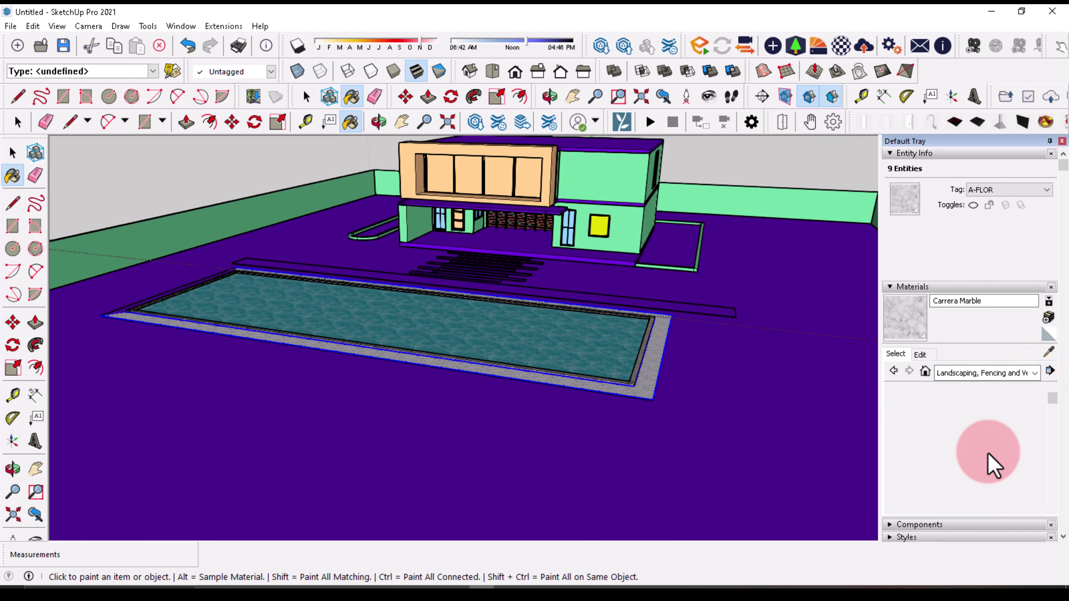
click(1006, 467)
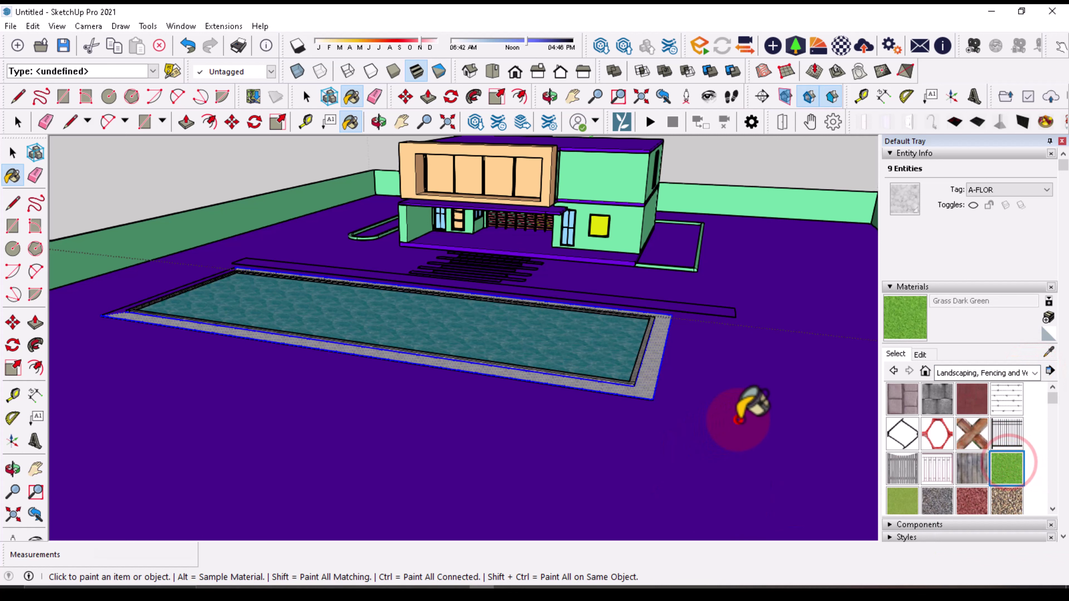
click(738, 419)
click(812, 339)
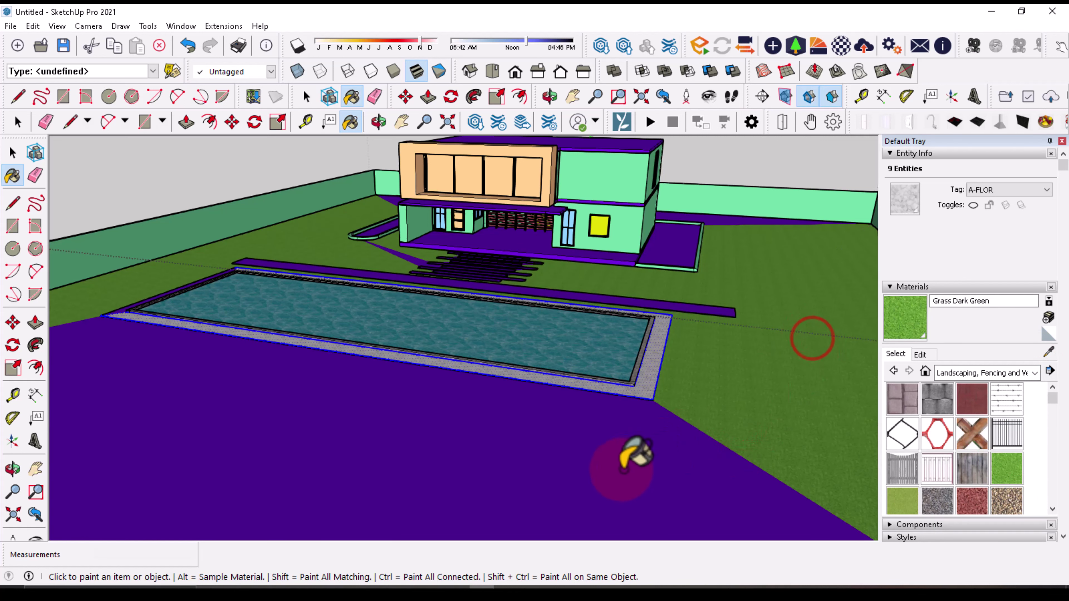
click(606, 472)
scroll(757, 385, down, 1)
scroll(505, 295, up, 10)
Step: Pave the porch floor and step riser with Asphalt Stamped Brick, then orbit to the upper floor
click(937, 399)
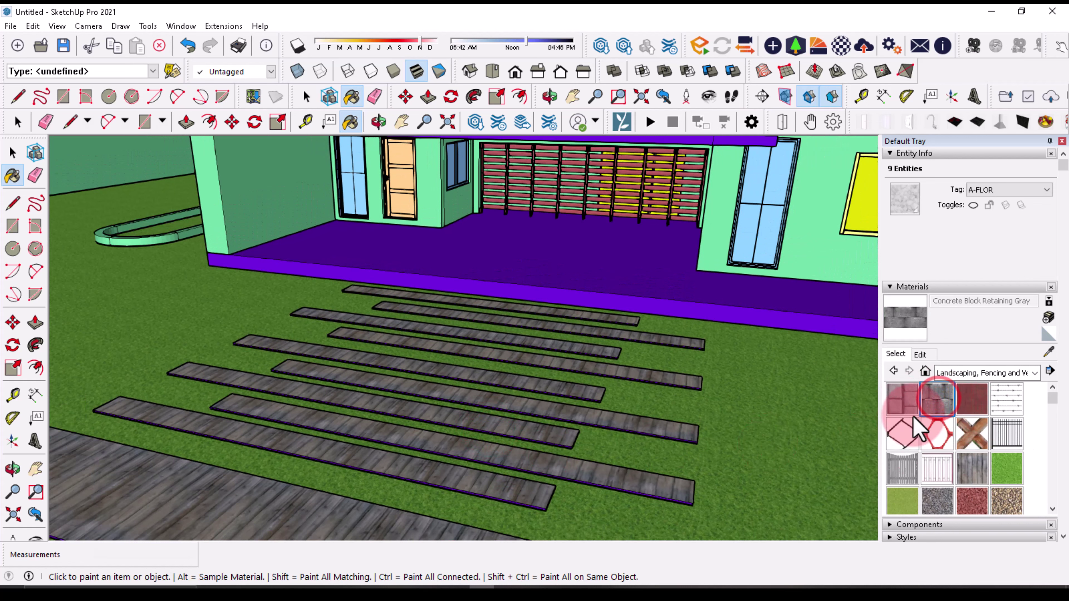
click(902, 402)
click(641, 255)
scroll(682, 295, up, 3)
scroll(680, 311, up, 2)
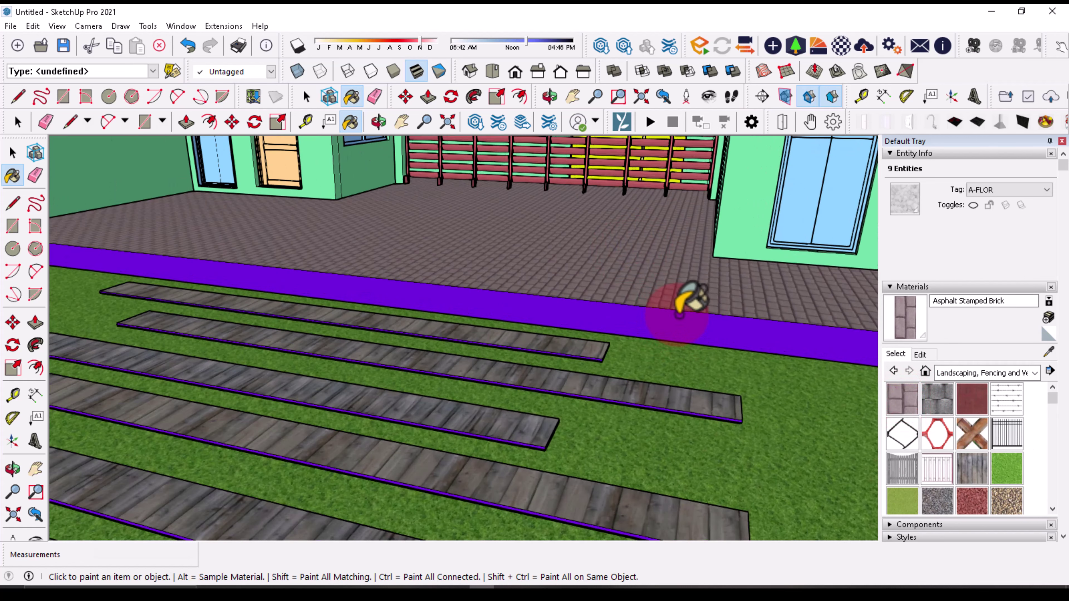
click(679, 318)
scroll(513, 404, down, 2)
scroll(522, 400, down, 2)
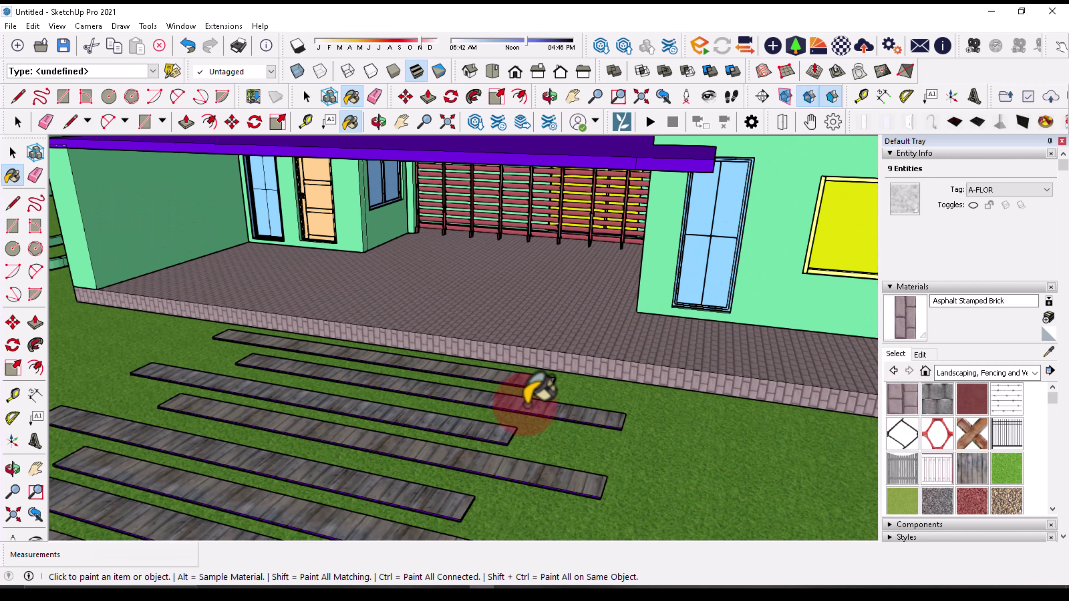
scroll(528, 394, down, 2)
scroll(937, 475, down, 2)
scroll(938, 476, up, 2)
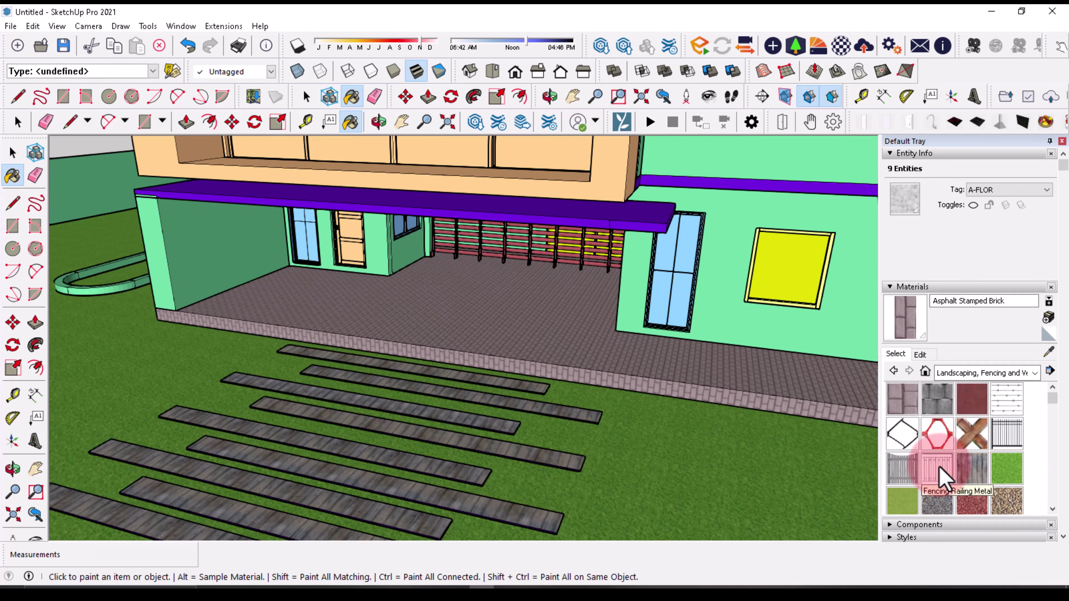
middle_drag(465, 406, 840, 393)
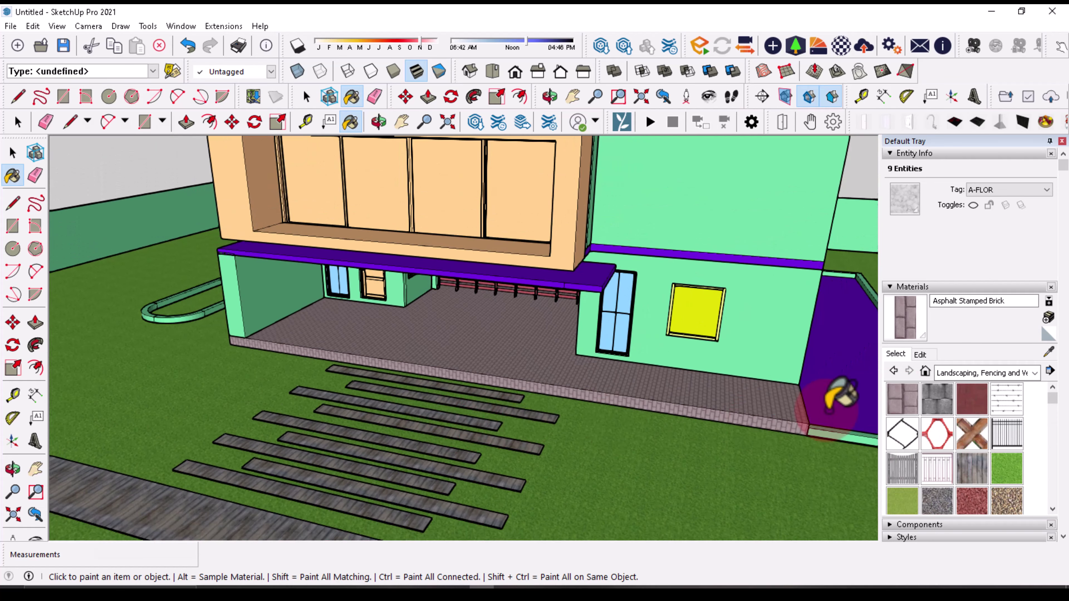
click(1034, 373)
Step: Retile the porch floor and curb strip with Field Rectangle Tile from the Tile category
click(1014, 512)
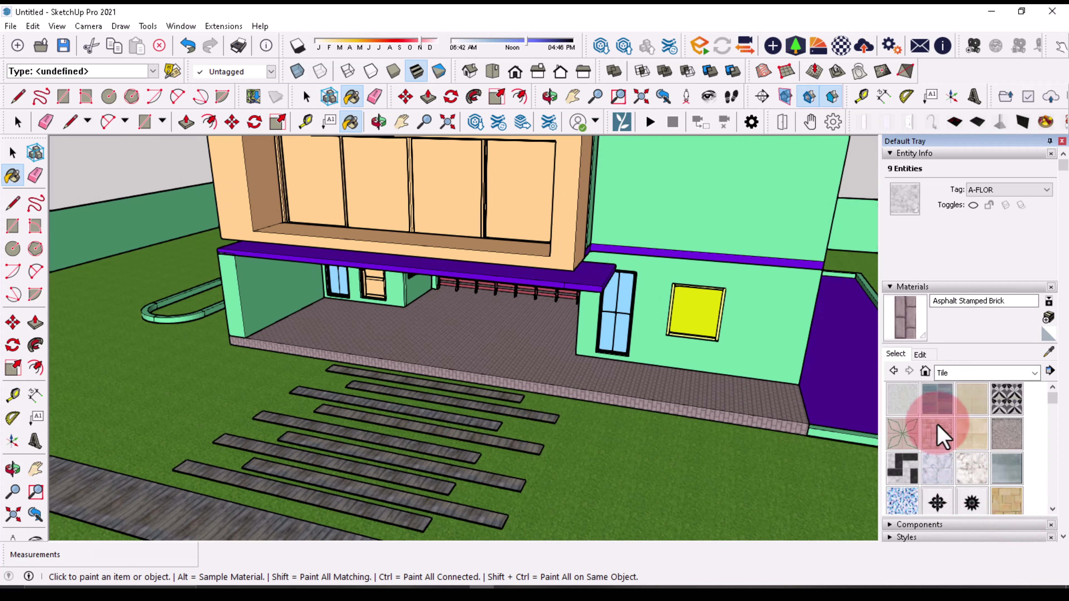
click(933, 429)
click(537, 345)
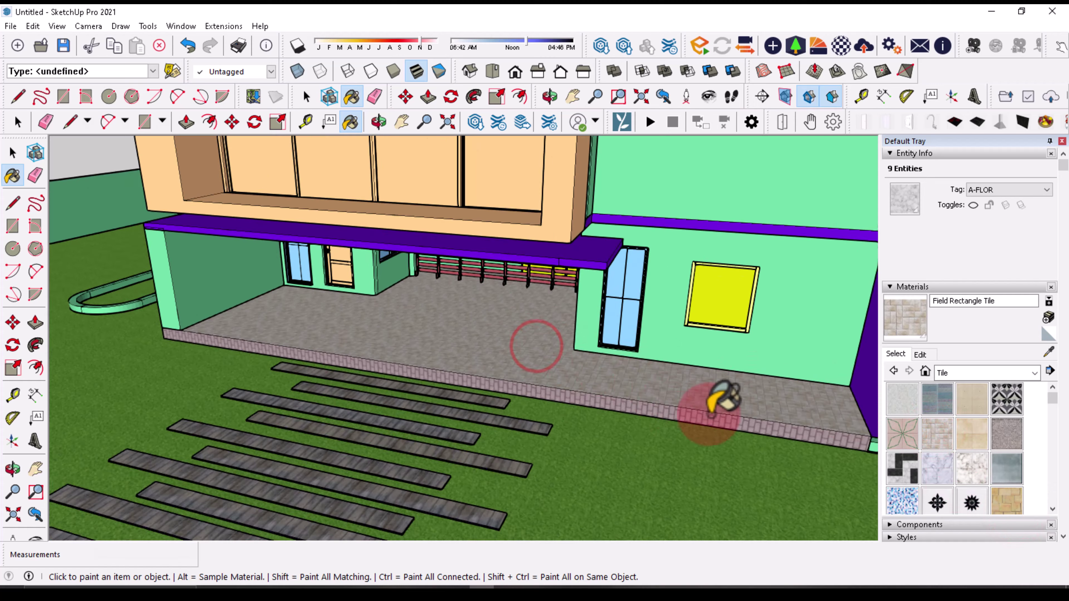
scroll(740, 406, up, 5)
click(745, 434)
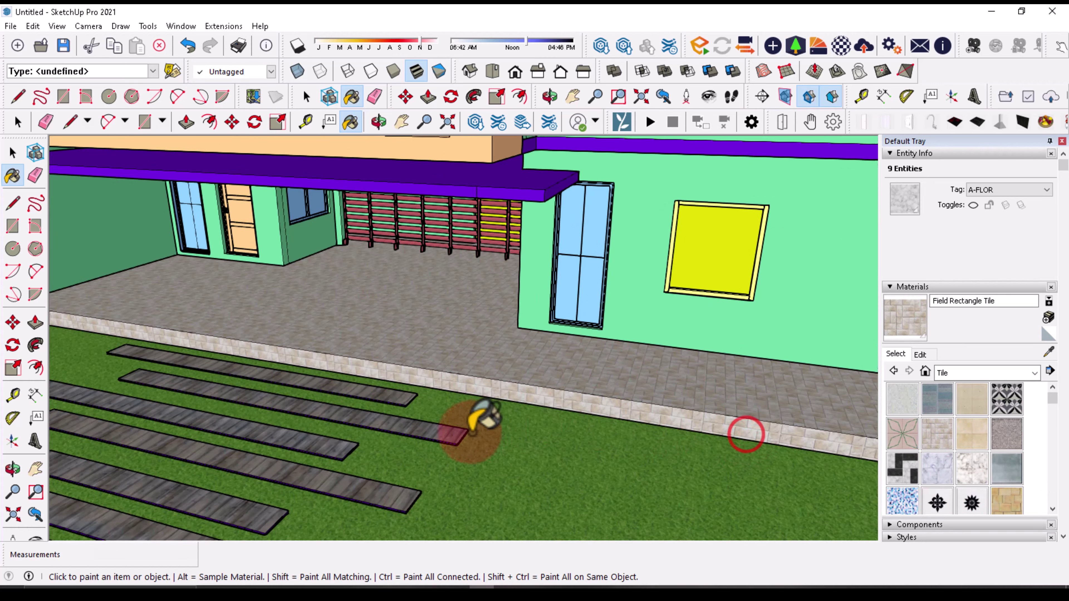
scroll(477, 418, down, 2)
scroll(542, 410, down, 2)
scroll(627, 374, down, 2)
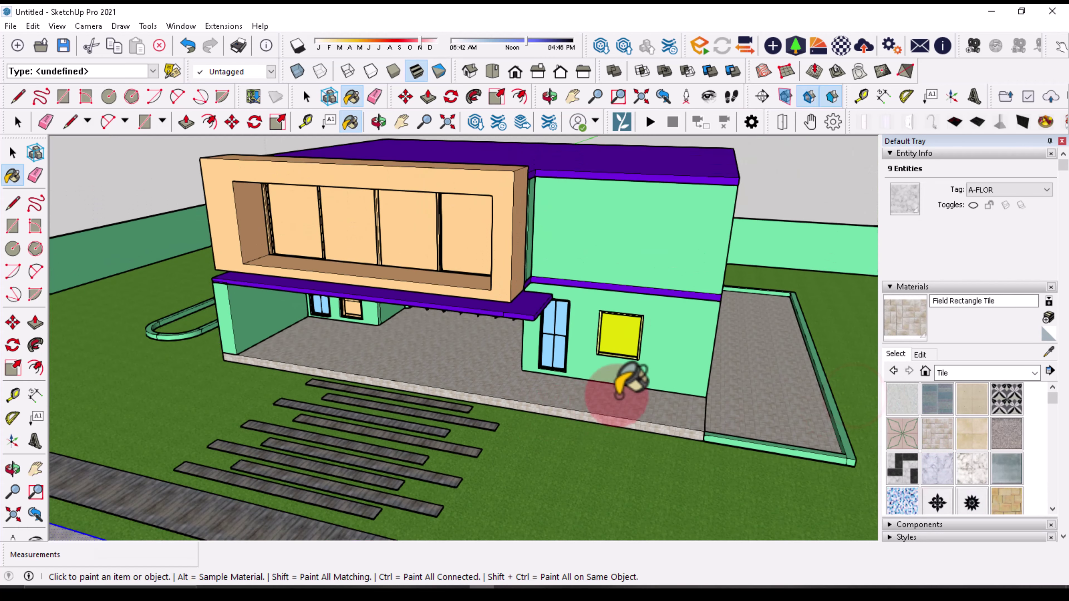
scroll(753, 440, up, 4)
scroll(753, 437, down, 2)
scroll(757, 434, down, 2)
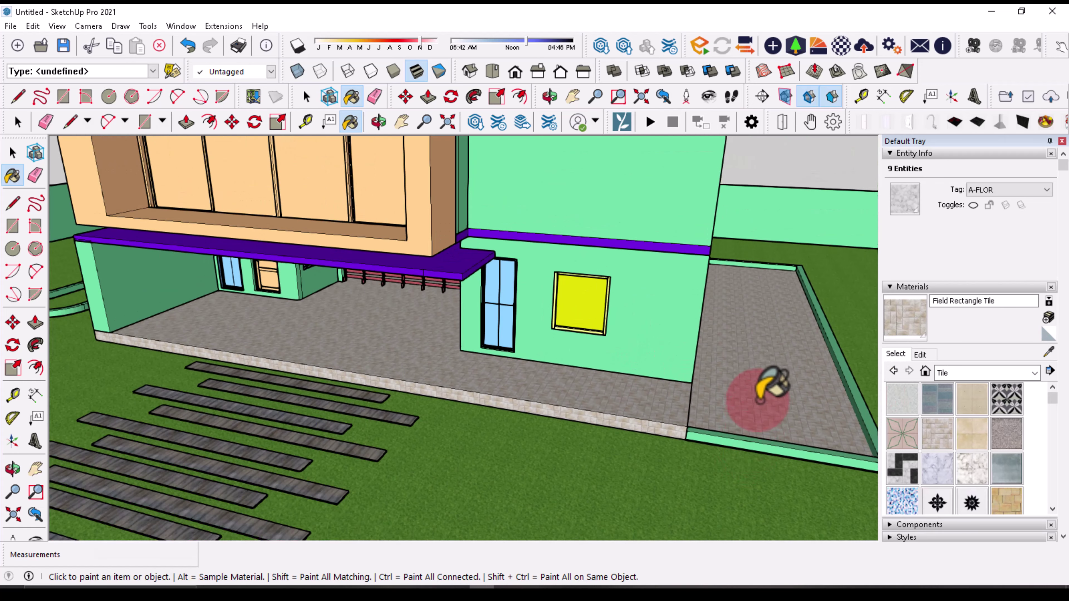
scroll(758, 433, down, 2)
click(1027, 373)
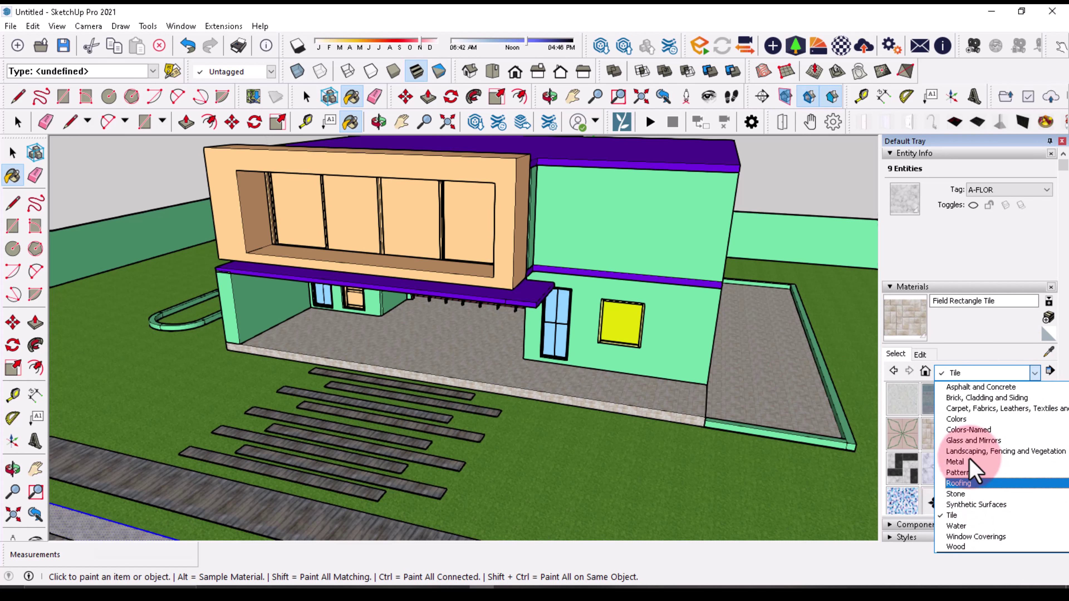
Step: Glaze the yellow square window with Translucent Glass Blue from Glass and Mirrors
click(960, 440)
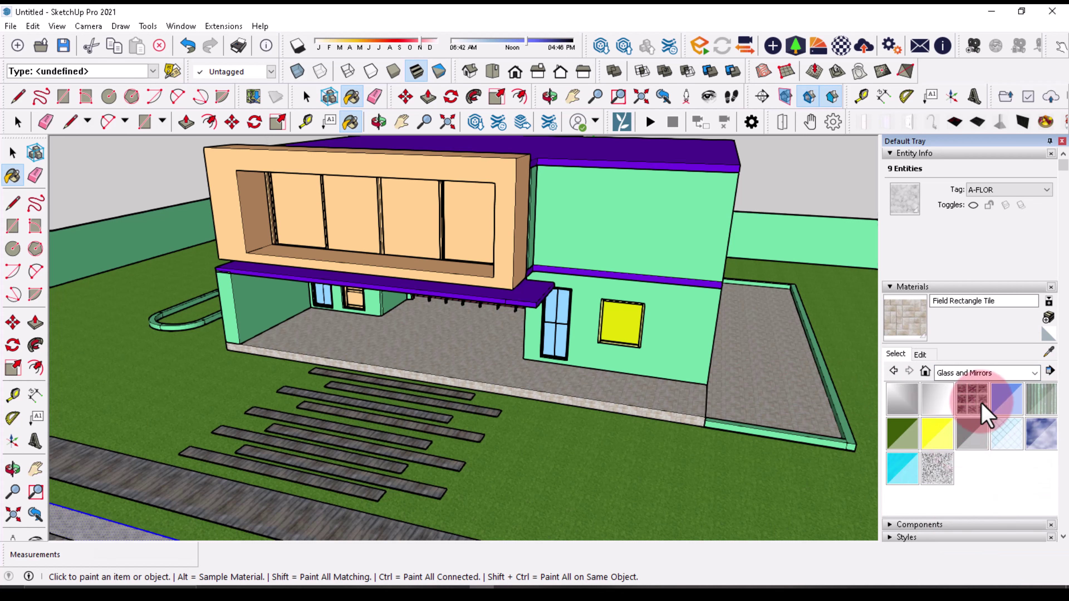
click(1000, 403)
scroll(620, 320, up, 3)
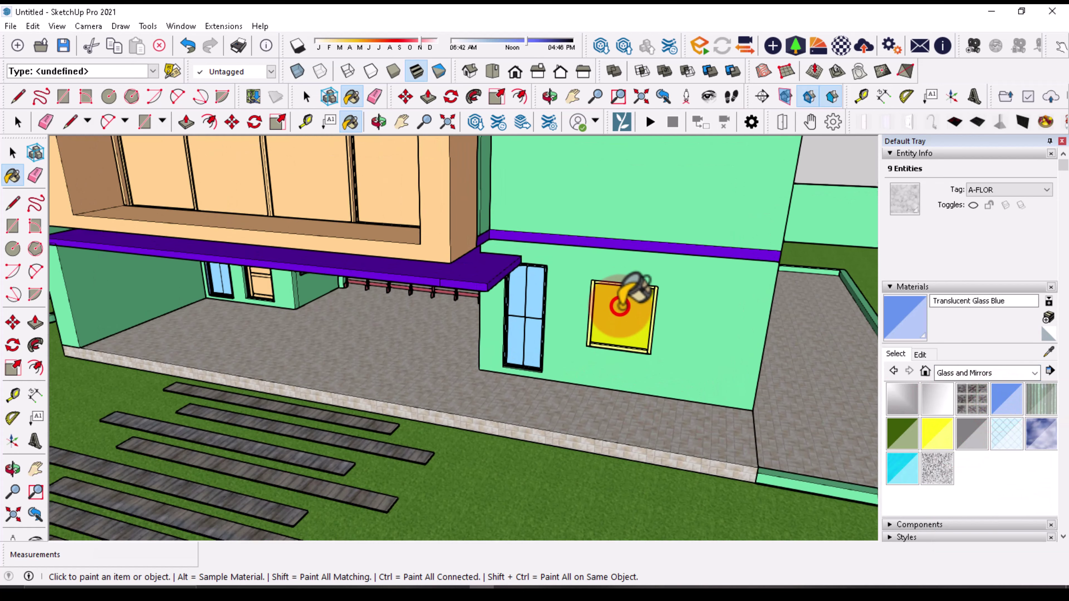
click(18, 122)
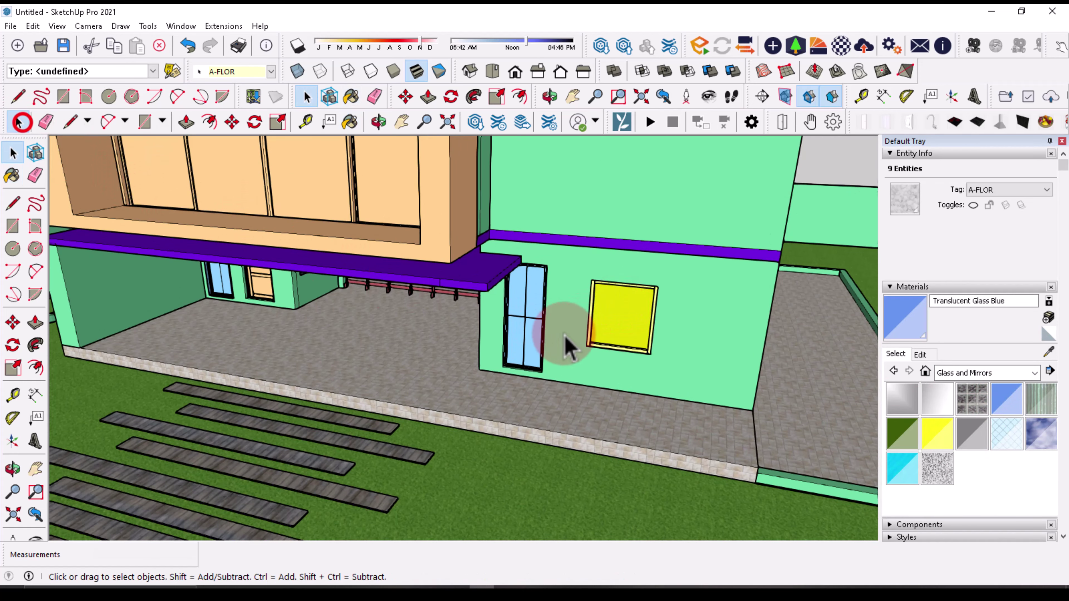
click(632, 301)
double_click(616, 303)
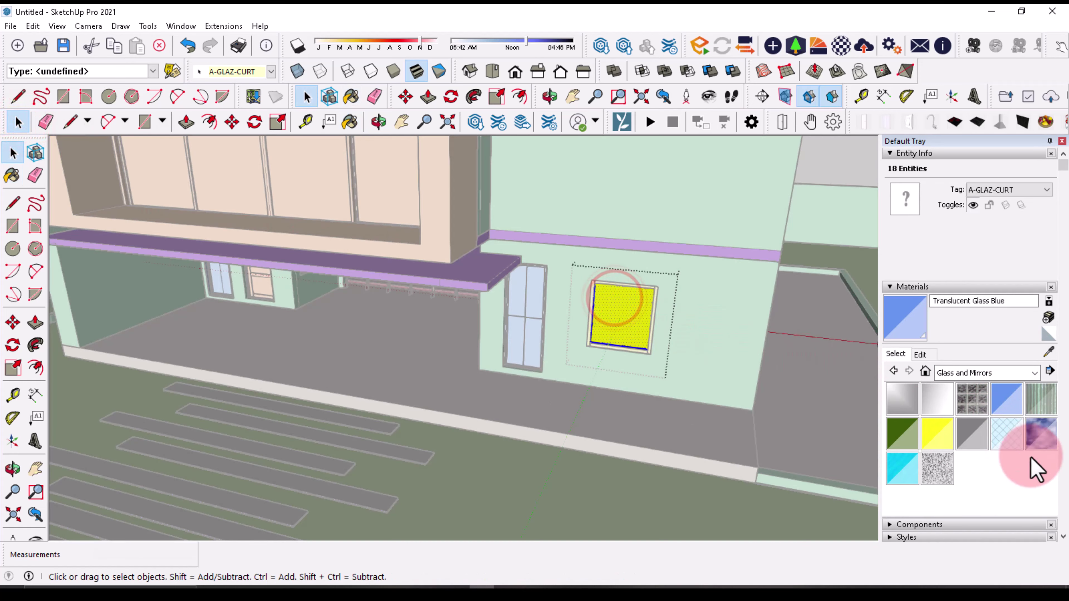
click(1011, 400)
click(629, 324)
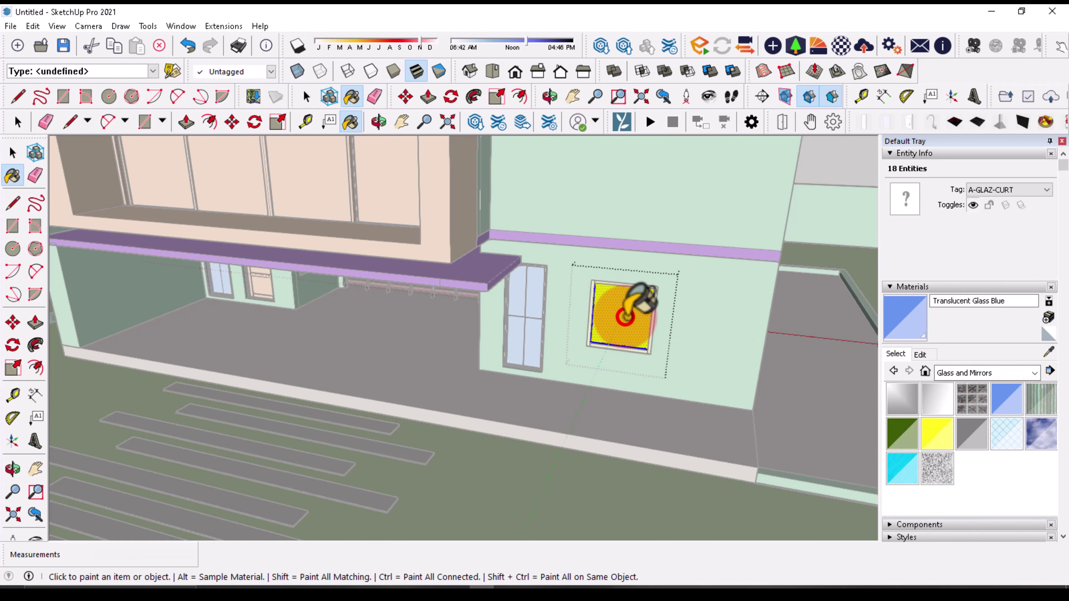
Step: Glaze the tall side window with Translucent Glass Blue
middle_drag(775, 377, 565, 337)
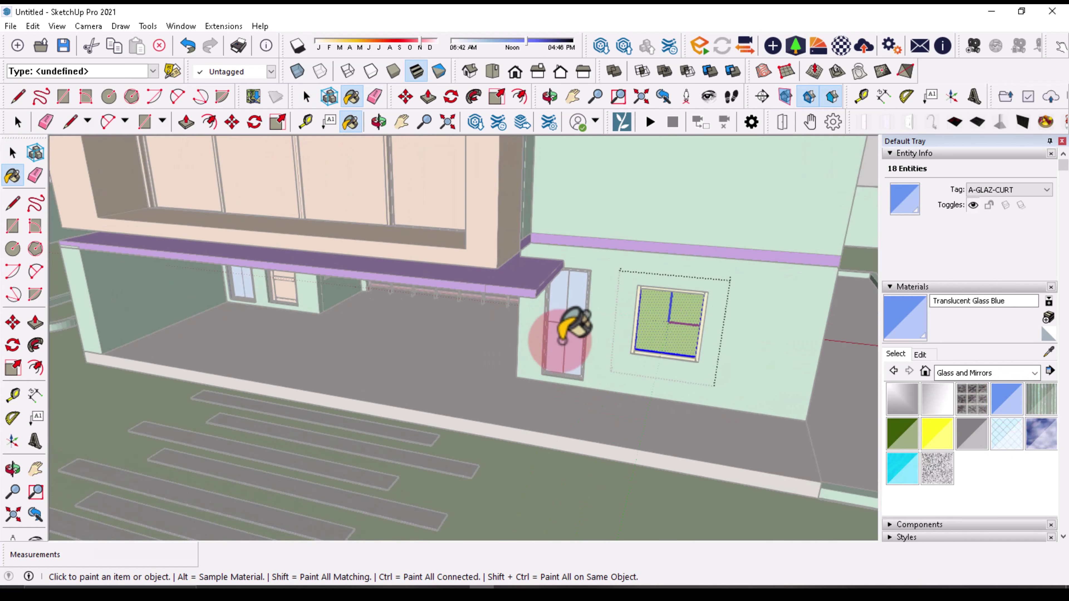
click(13, 153)
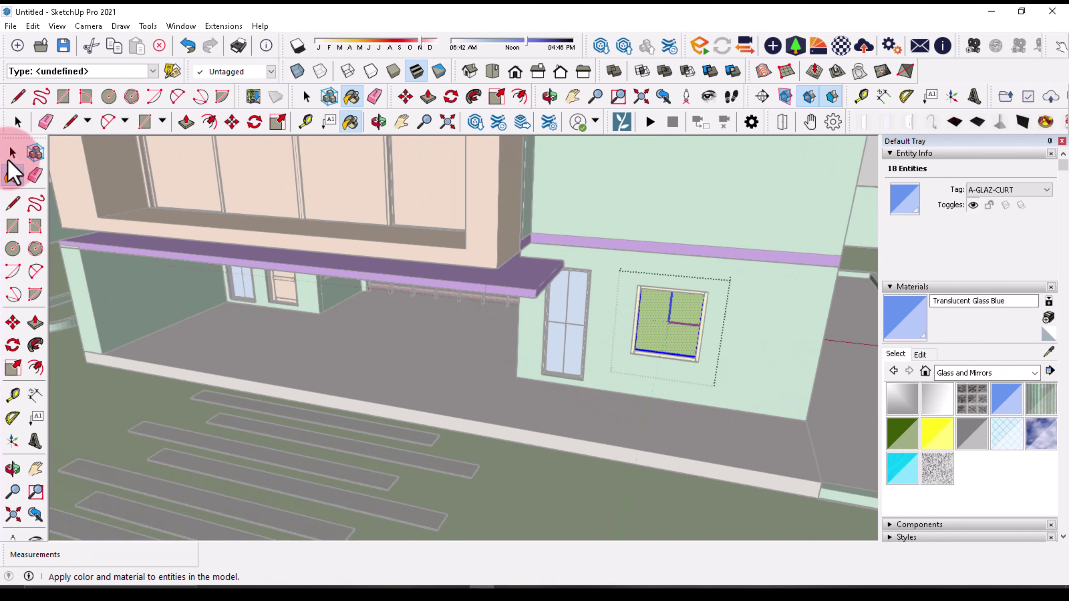
double_click(555, 320)
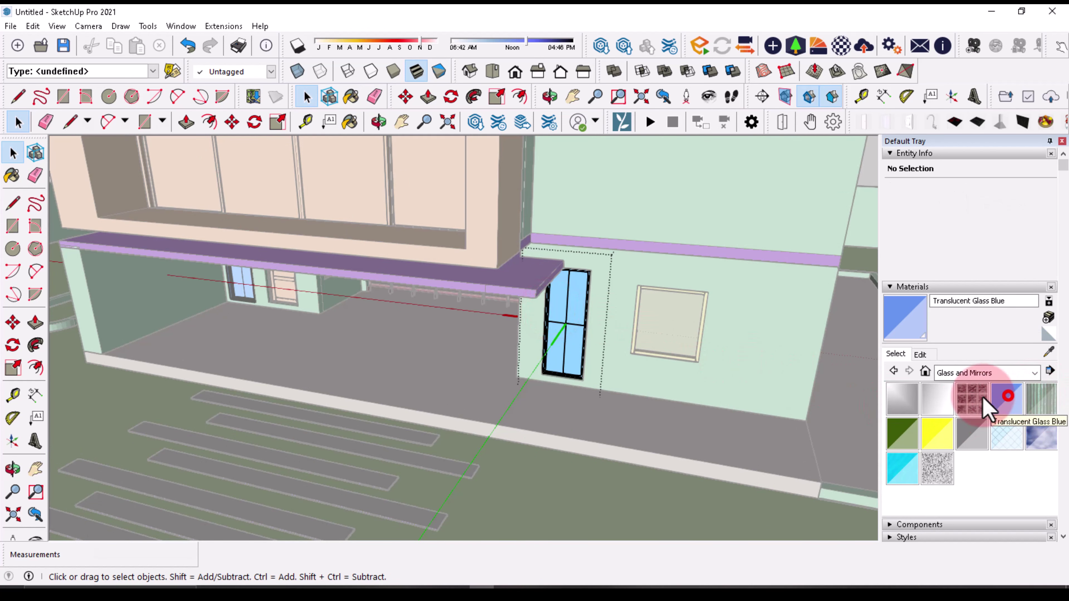
click(1007, 396)
click(577, 295)
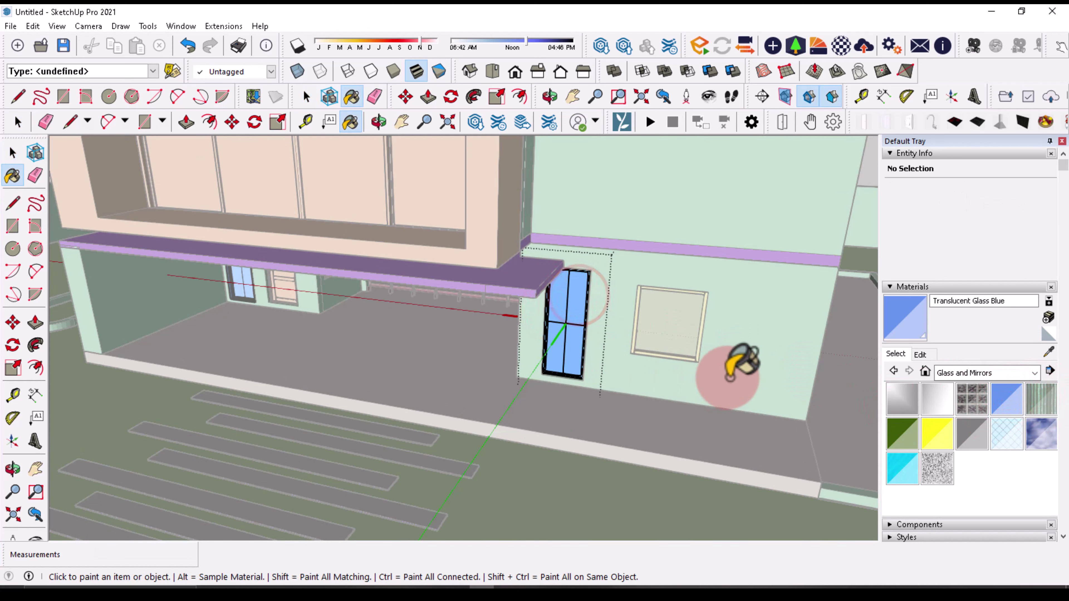
scroll(598, 345, down, 2)
Step: Glaze all four upper-floor window panes with Translucent Glass Blue
click(18, 122)
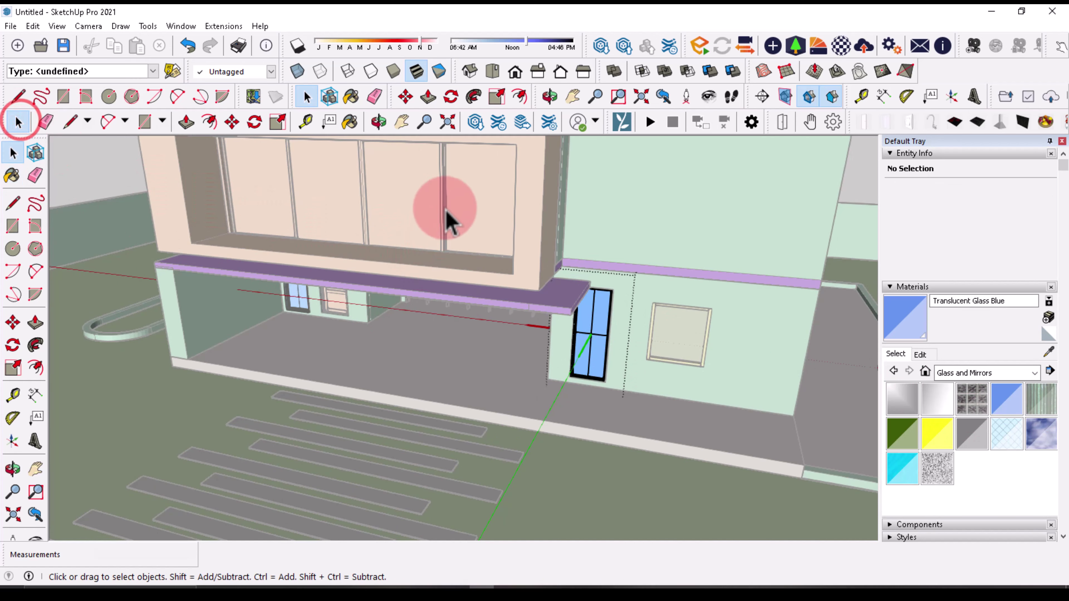
double_click(448, 219)
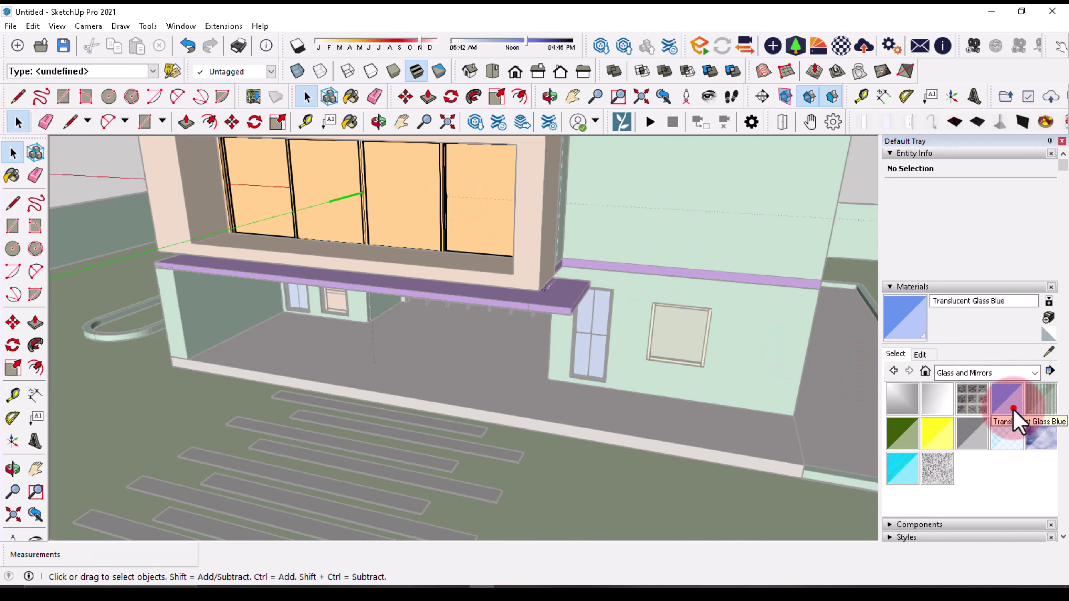
click(1013, 408)
click(480, 172)
click(421, 183)
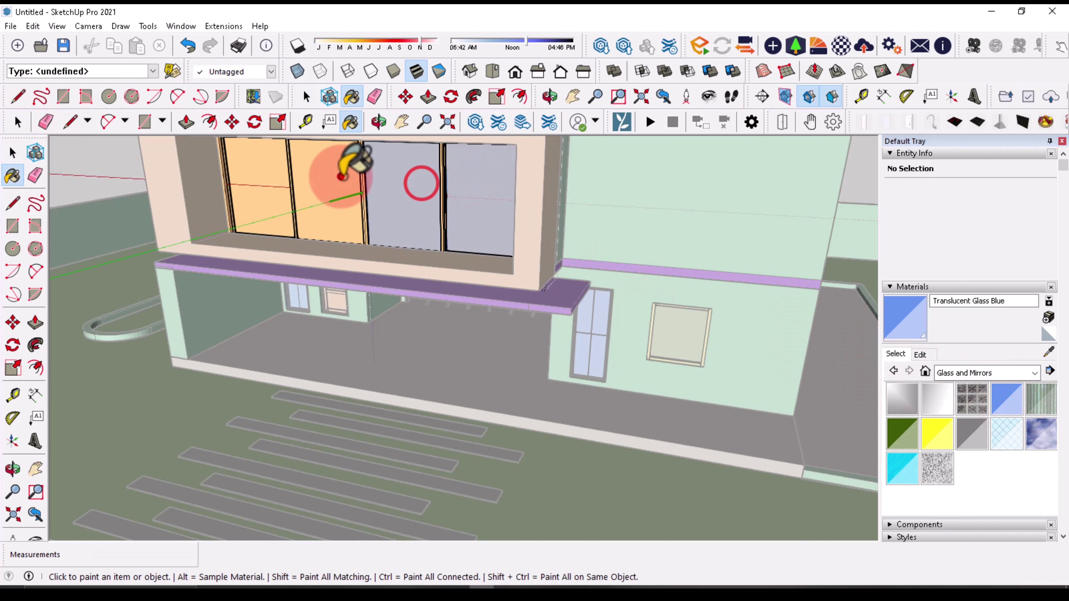
click(341, 176)
click(252, 168)
middle_drag(329, 203, 520, 401)
scroll(457, 227, up, 2)
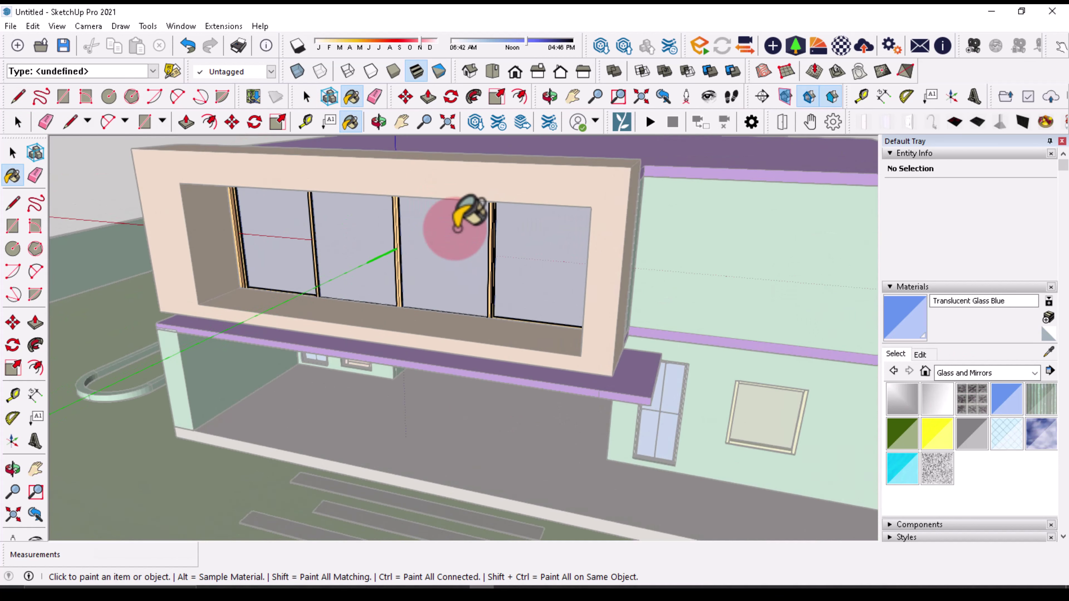
scroll(457, 227, up, 3)
click(1033, 371)
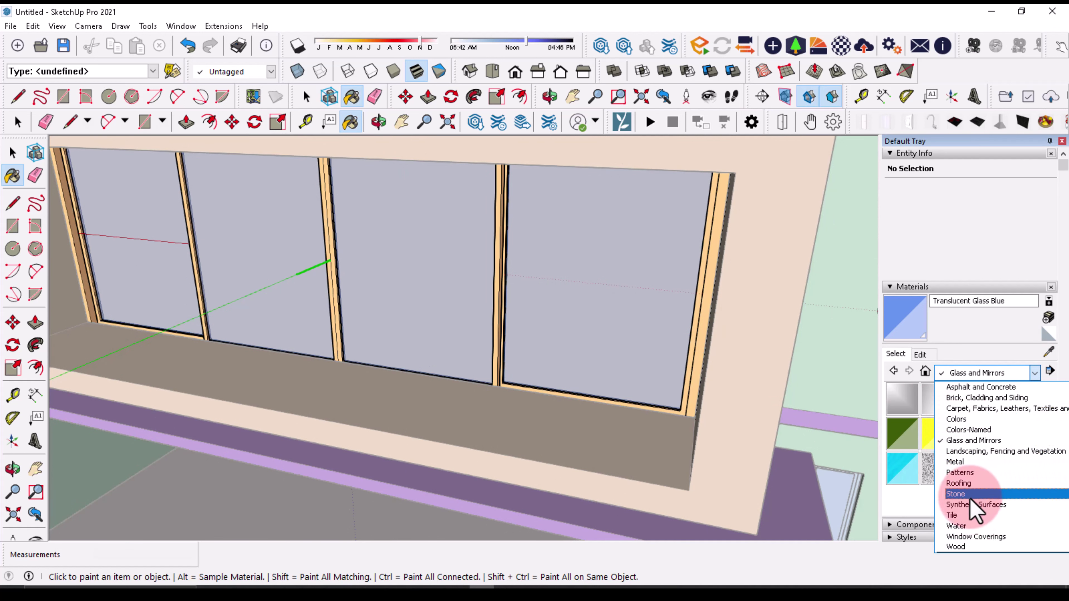
Step: Pick Wood Floor Dark from the Wood collection; paint a vertical mullion and the bottom sill
click(967, 547)
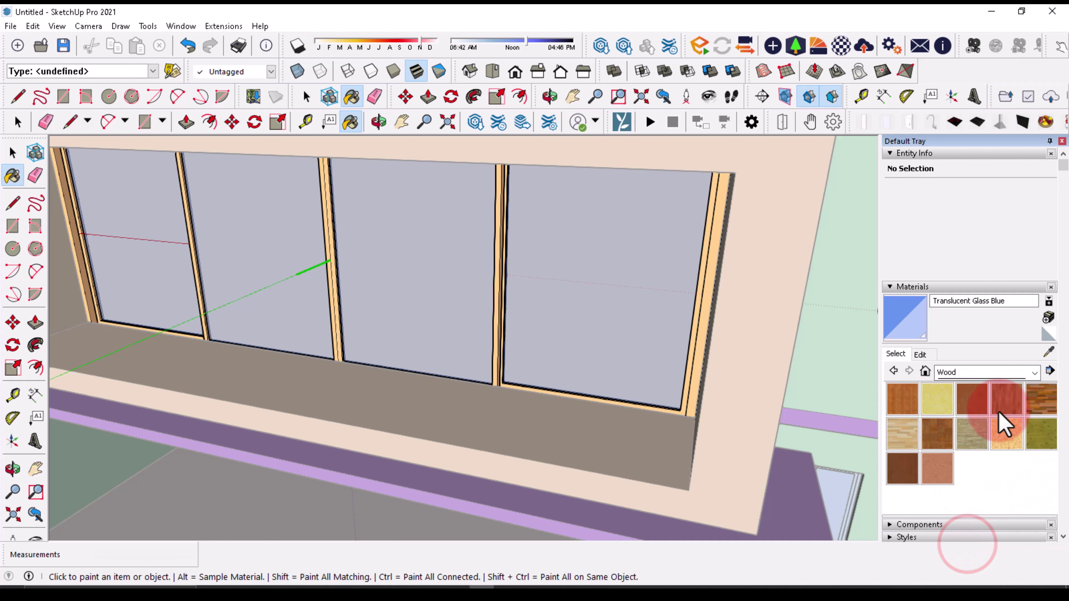
click(1037, 399)
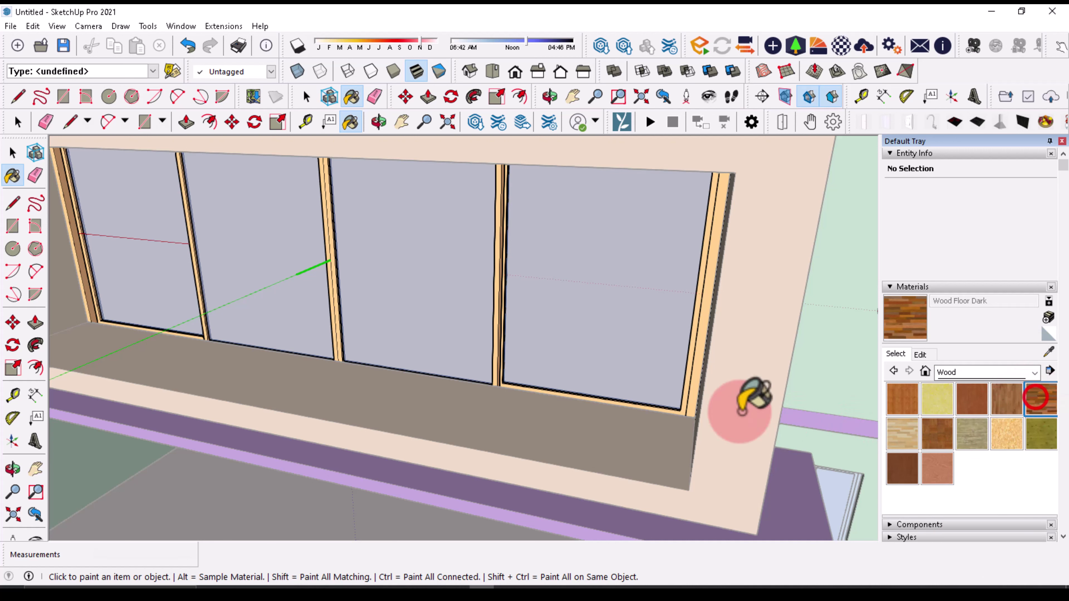
scroll(513, 269, up, 2)
scroll(501, 261, up, 3)
scroll(494, 271, up, 2)
click(495, 273)
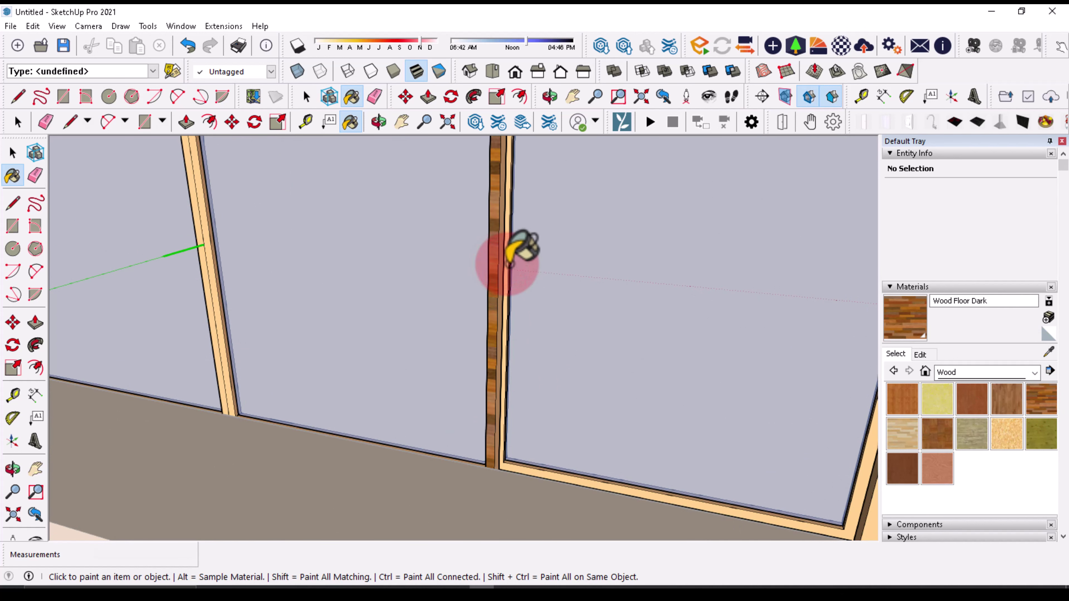
click(507, 463)
Step: Paint the upper window's right jamb and left mullion with Wood Floor Dark
scroll(668, 382, down, 3)
scroll(698, 334, up, 2)
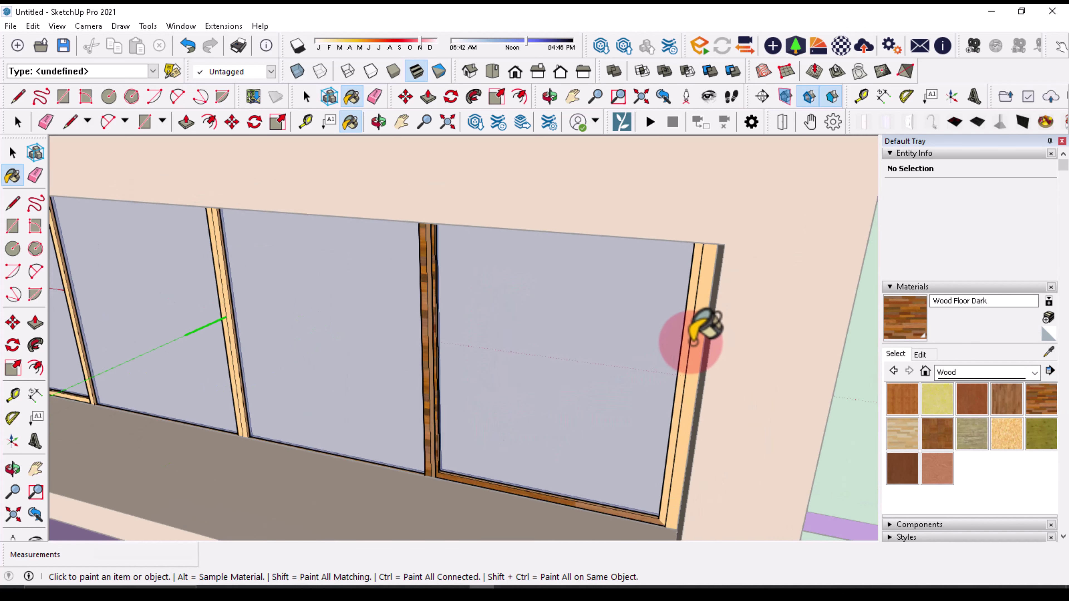
scroll(694, 334, up, 2)
click(694, 335)
scroll(696, 339, down, 2)
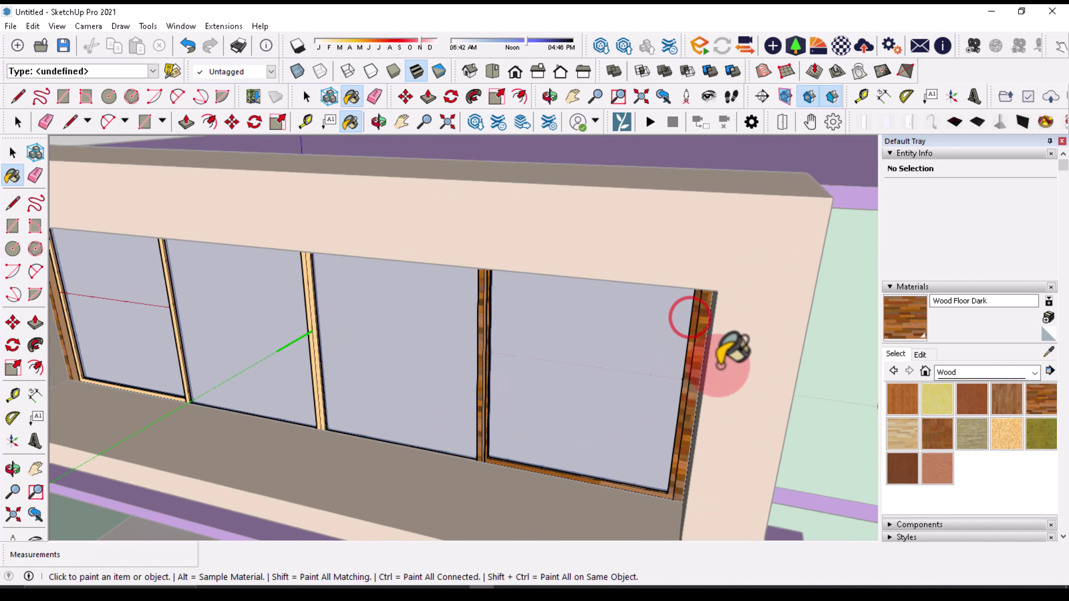
scroll(530, 402, down, 2)
scroll(370, 392, up, 3)
scroll(293, 353, up, 2)
scroll(290, 355, up, 1)
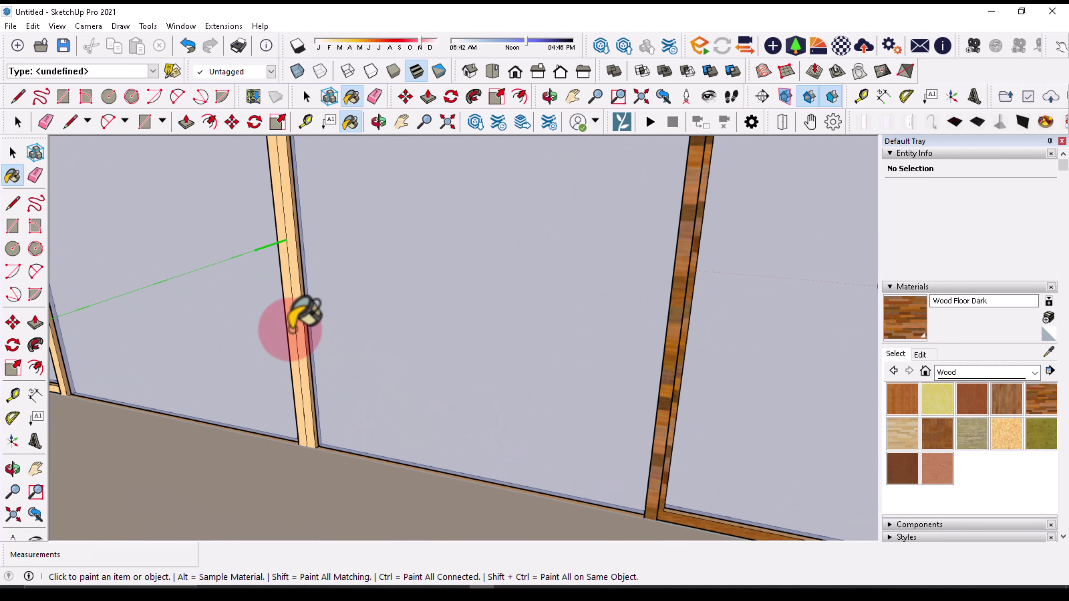
click(289, 330)
Step: Paint the remaining mullion and the window's left frame with Wood Floor Dark
scroll(639, 368, down, 2)
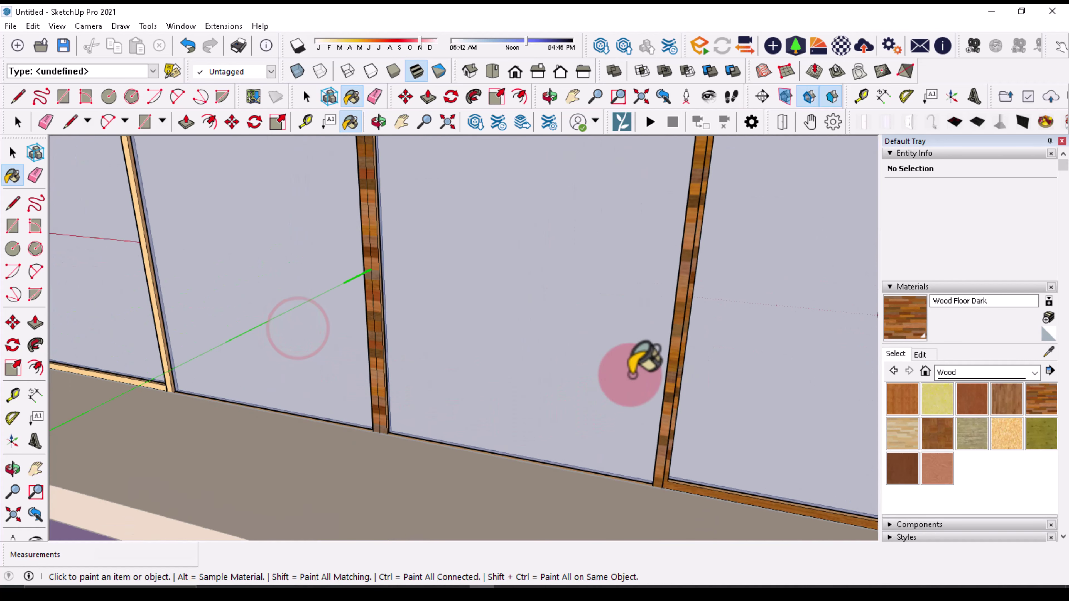
scroll(179, 286, up, 1)
scroll(174, 288, up, 2)
scroll(173, 292, up, 1)
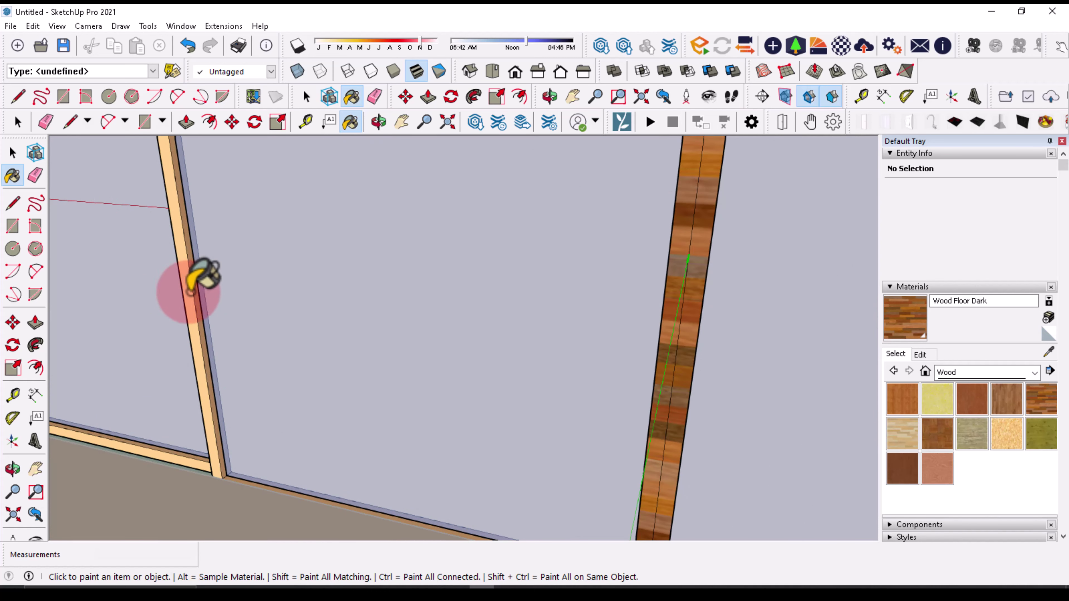
click(190, 291)
scroll(547, 377, down, 2)
scroll(131, 346, up, 1)
scroll(89, 350, up, 2)
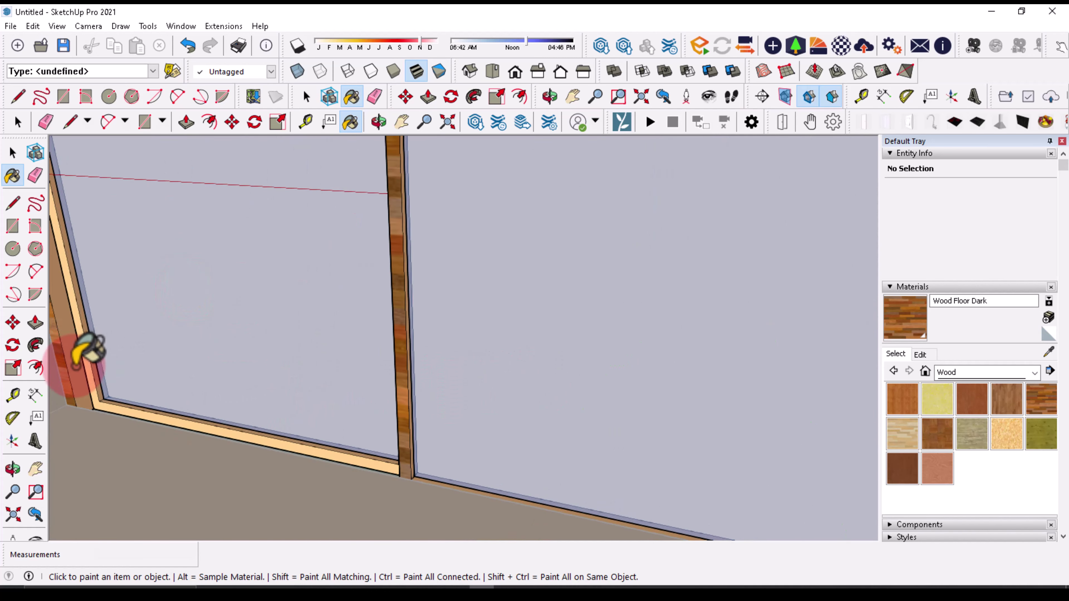
scroll(88, 349, up, 1)
click(89, 349)
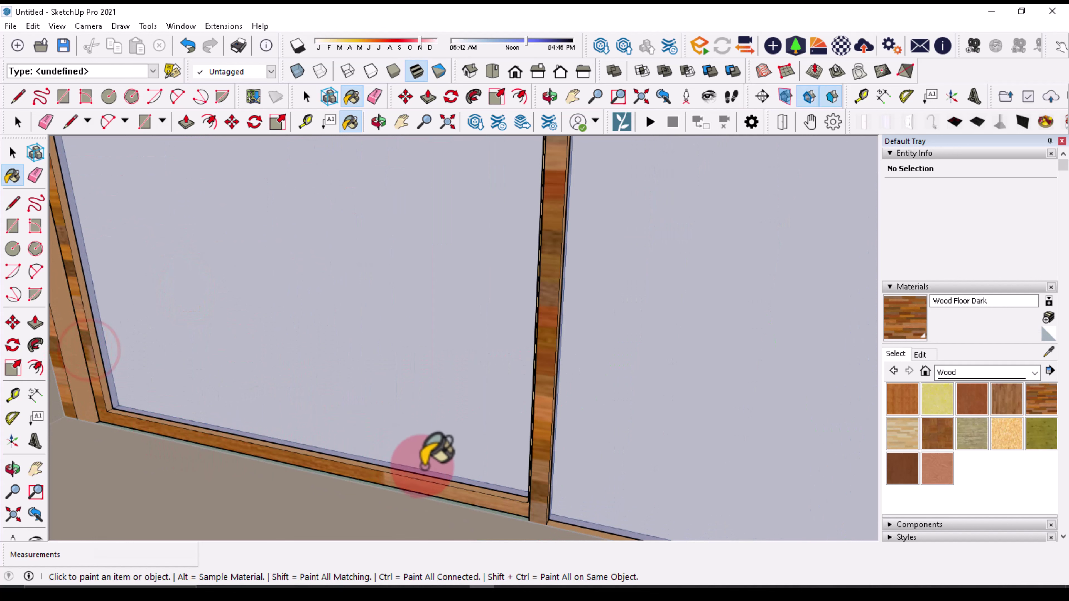
scroll(484, 421, down, 1)
scroll(396, 415, down, 1)
scroll(396, 414, down, 1)
scroll(389, 394, down, 1)
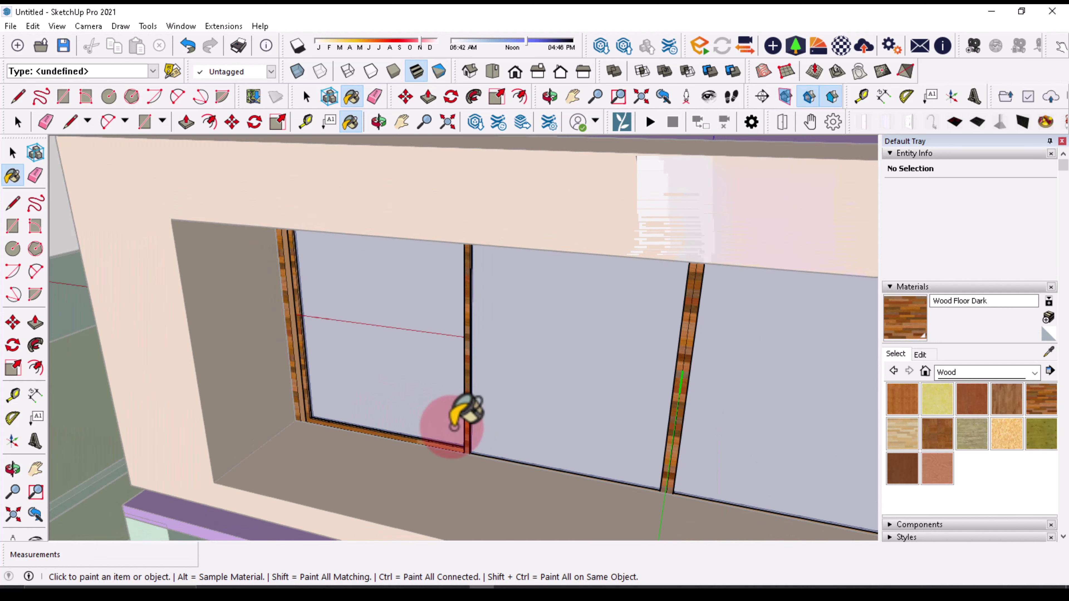
scroll(453, 417, down, 1)
scroll(380, 372, down, 1)
scroll(404, 345, down, 1)
scroll(410, 315, up, 1)
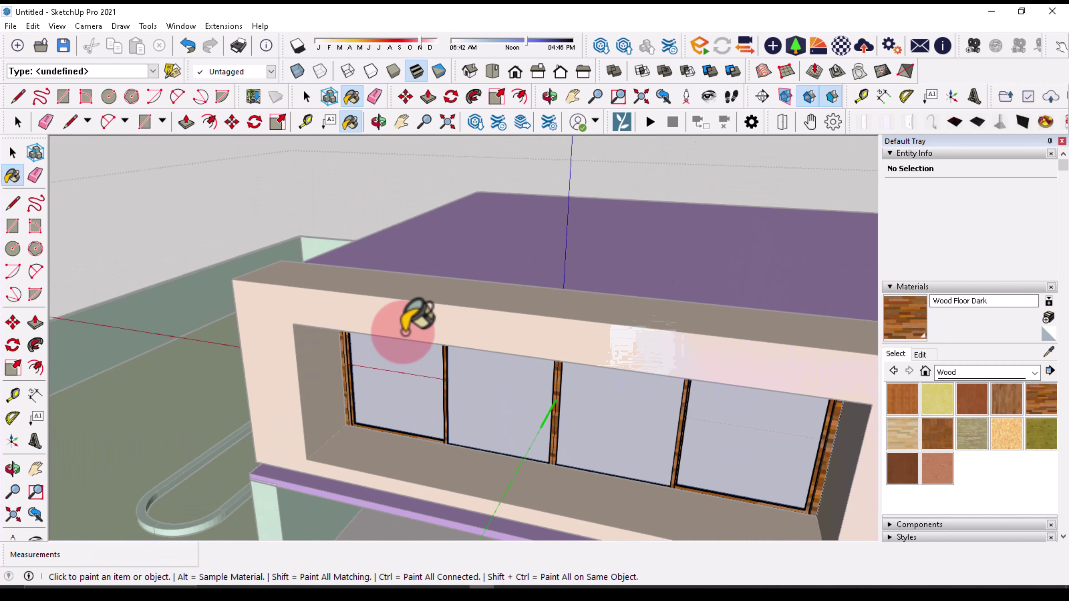
scroll(410, 311, down, 2)
scroll(430, 305, down, 1)
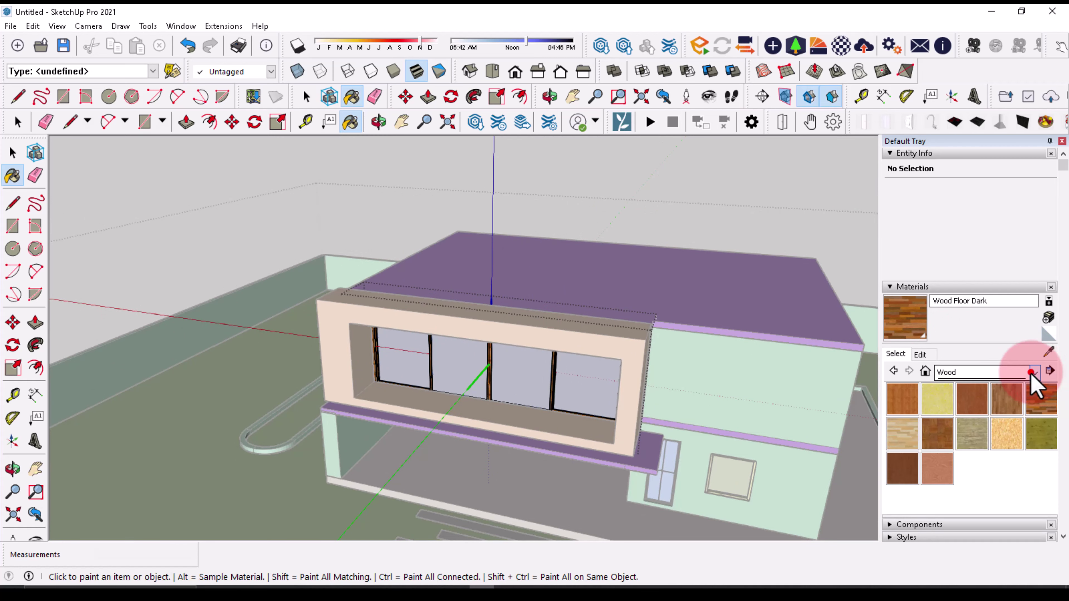
Step: Pick Stone Masonry Multi from Brick, Cladding and Siding and paint the right wall
click(1032, 373)
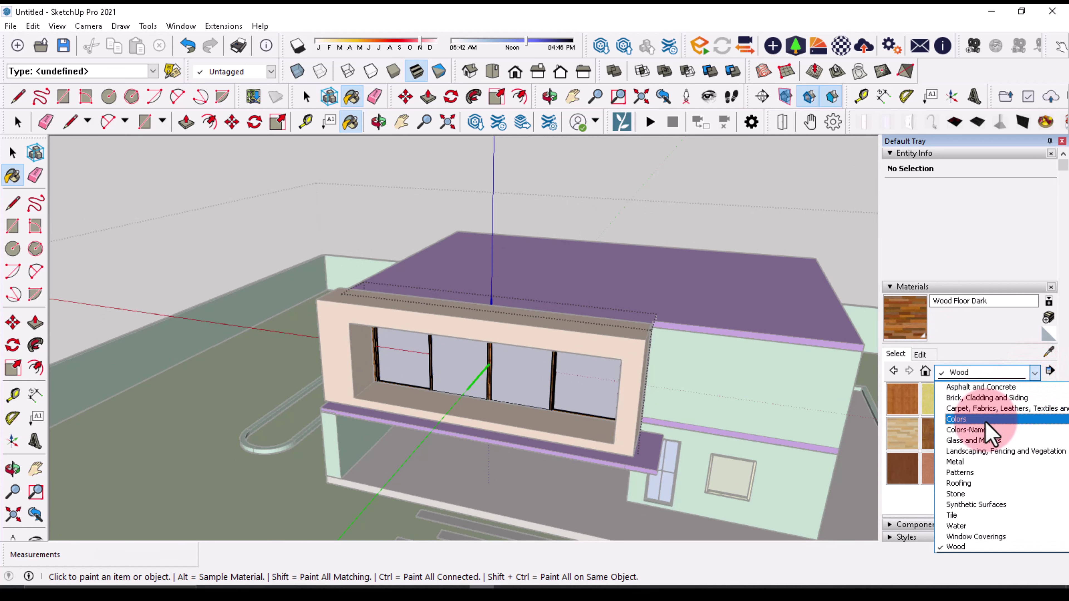
click(967, 398)
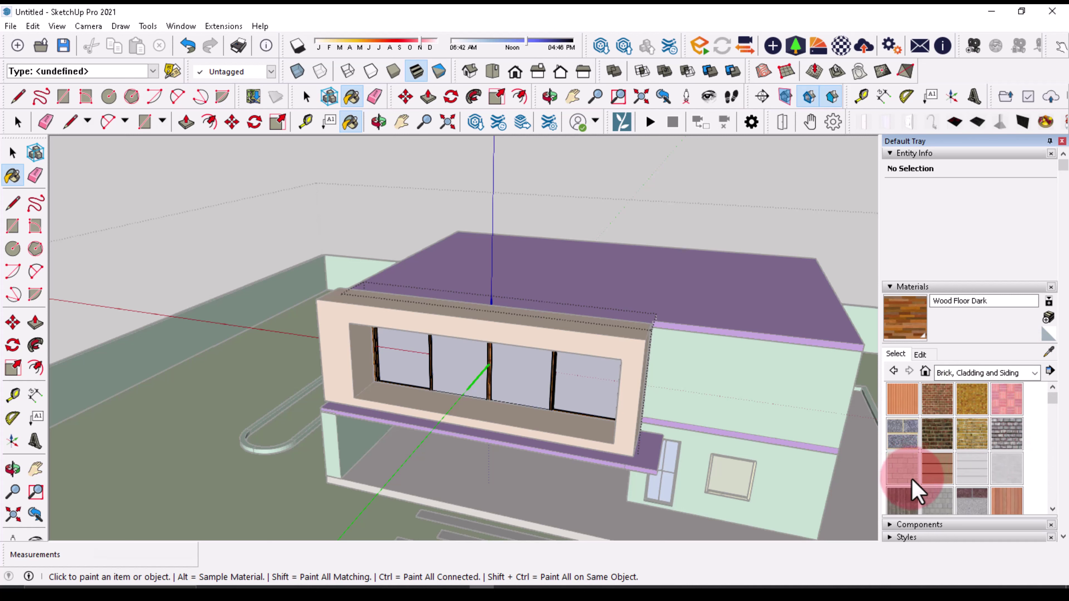
click(969, 470)
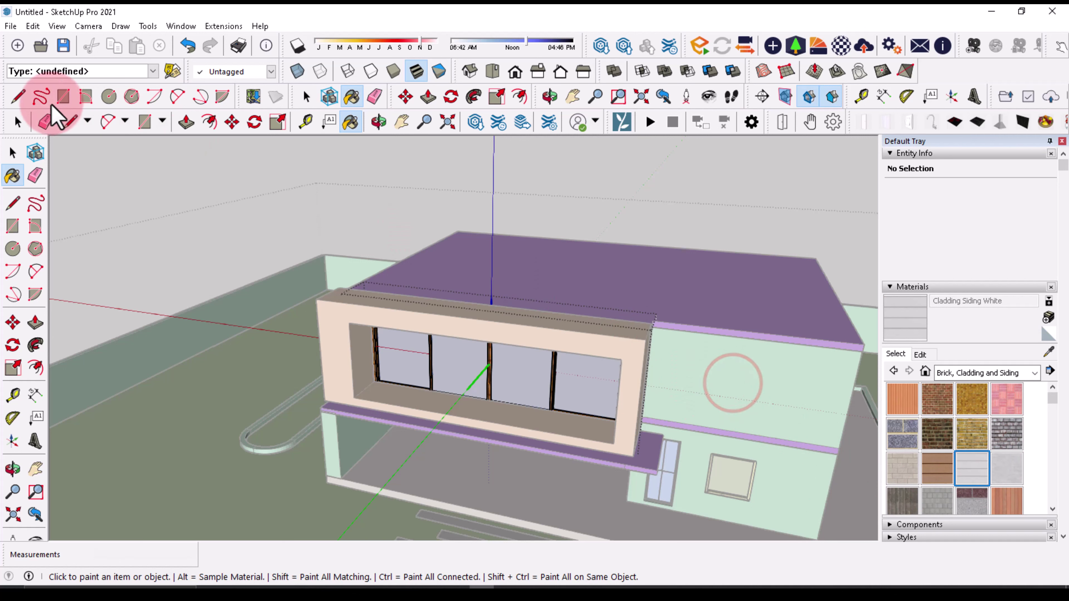
click(18, 122)
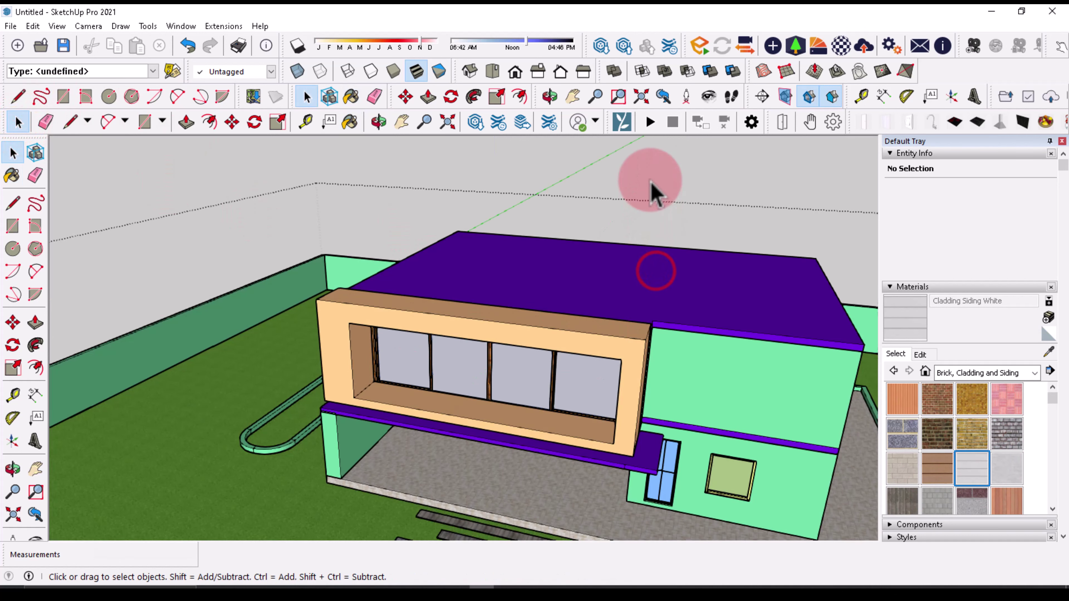
scroll(964, 441, down, 3)
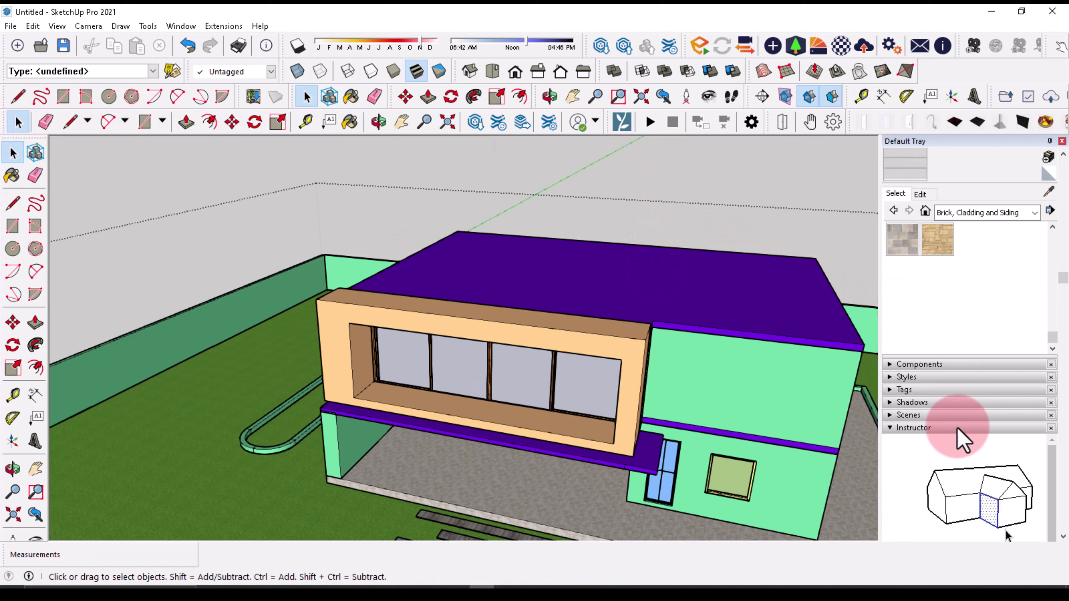
scroll(961, 433, down, 2)
click(909, 398)
click(711, 372)
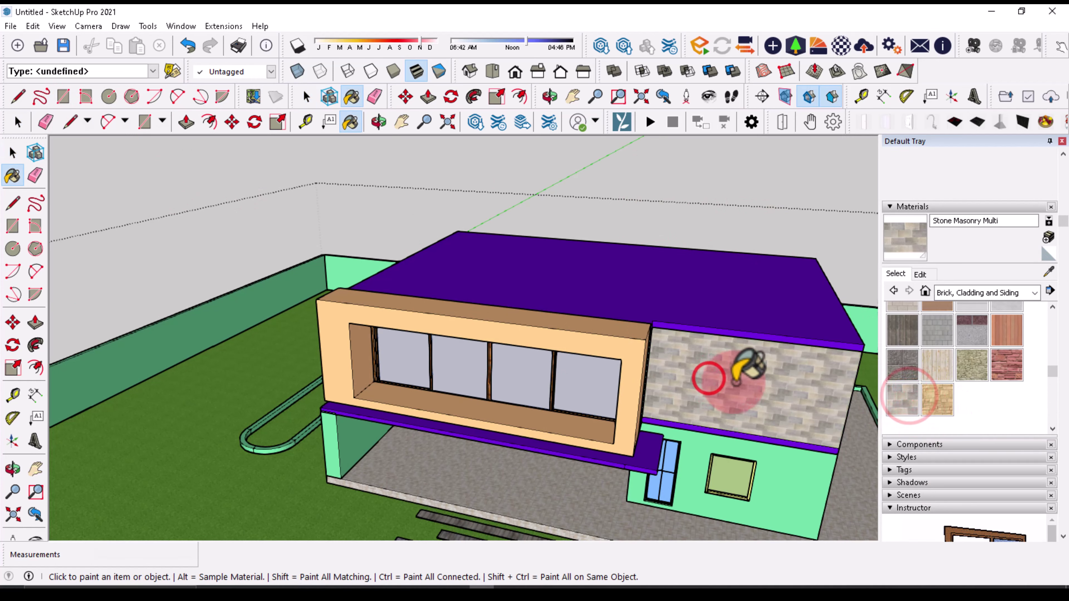
Step: Clad the green wall, both faces by the small window and the left overhang wall in stone
scroll(757, 404, up, 2)
scroll(791, 438, up, 3)
click(795, 471)
scroll(715, 418, down, 2)
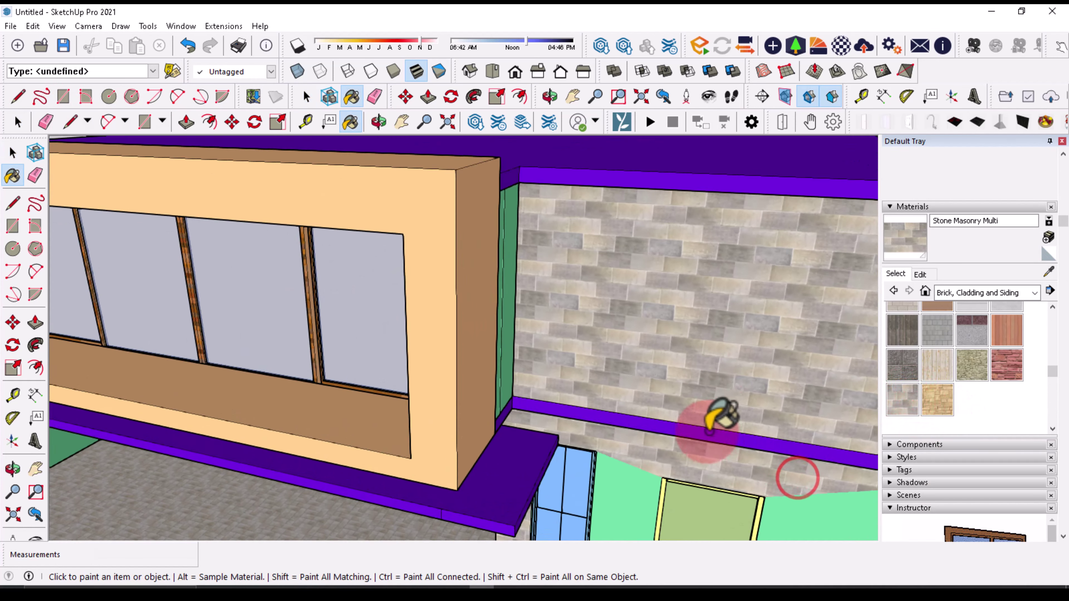
scroll(618, 448, down, 2)
click(616, 446)
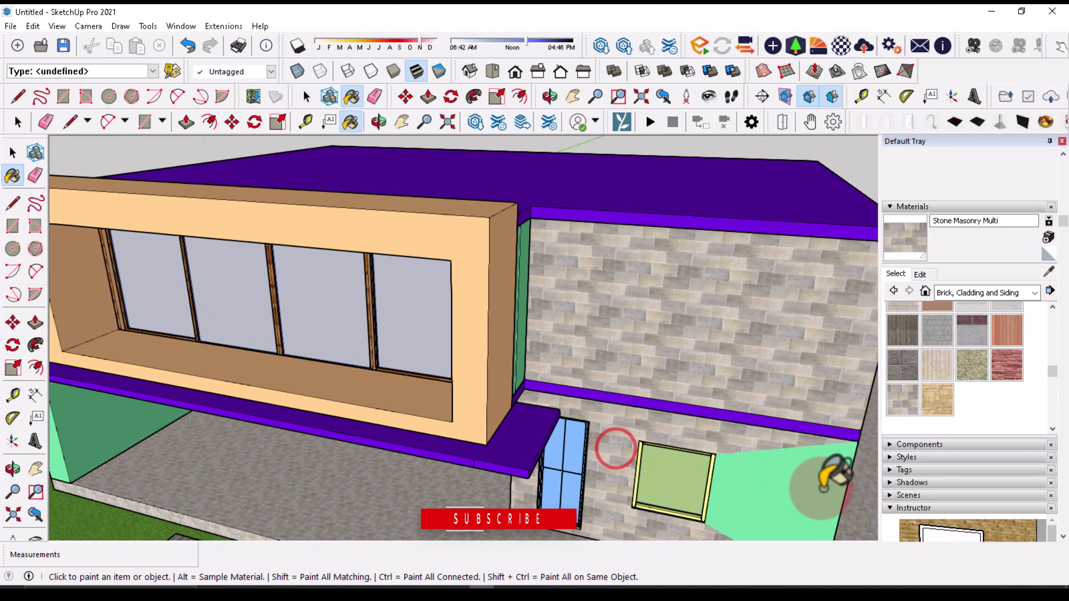
click(799, 478)
scroll(770, 361, up, 2)
scroll(770, 349, down, 3)
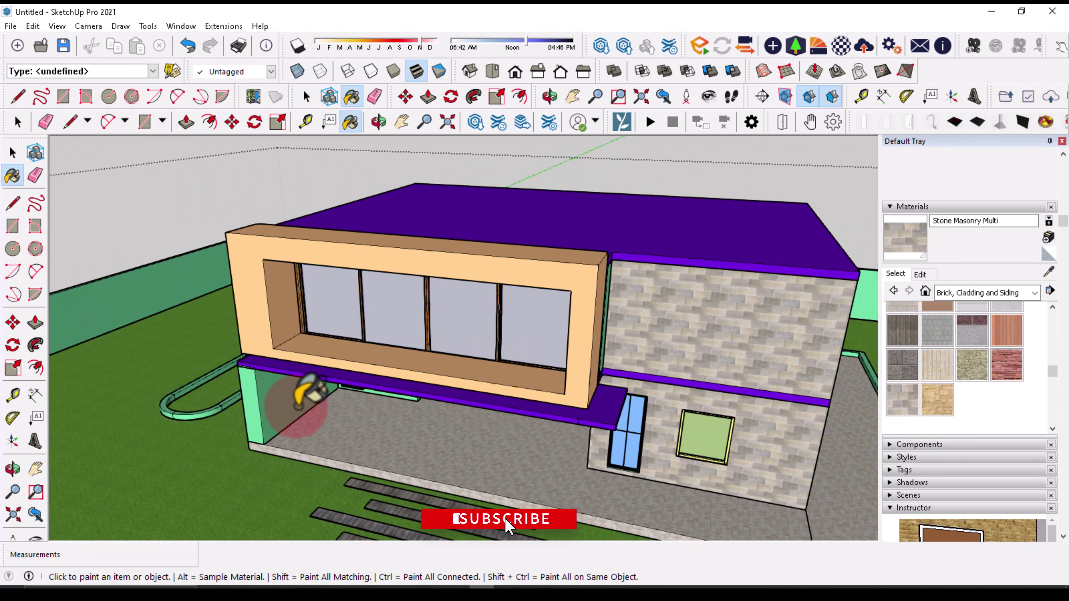
scroll(288, 401, up, 1)
scroll(263, 382, up, 2)
click(246, 398)
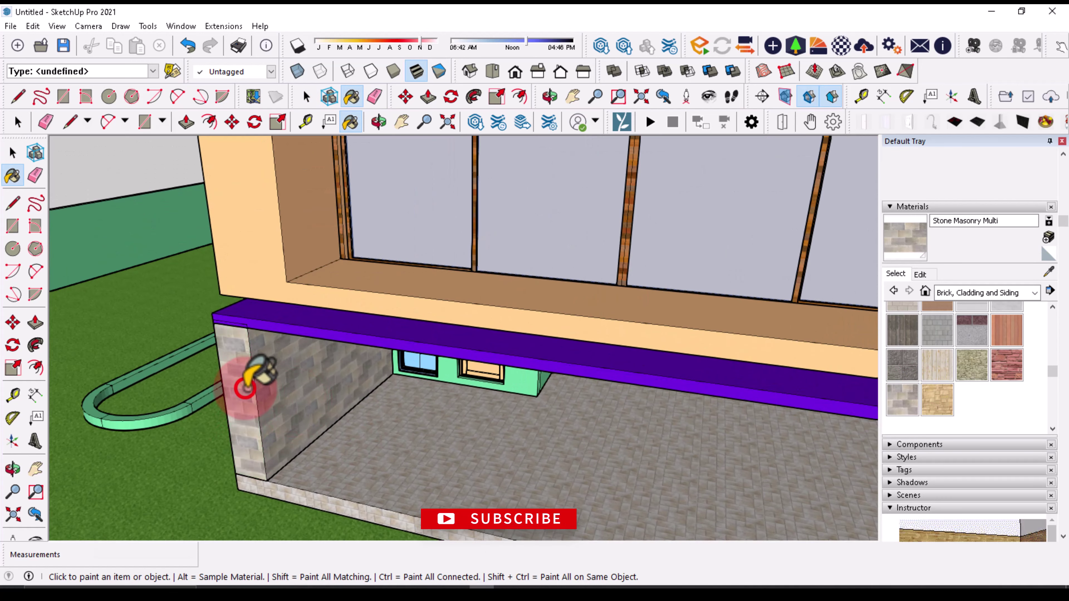
Step: Paint the purple wall band and the window box underside with Stone Masonry Multi
scroll(245, 398, up, 1)
scroll(249, 421, down, 1)
scroll(251, 396, down, 1)
scroll(251, 308, up, 2)
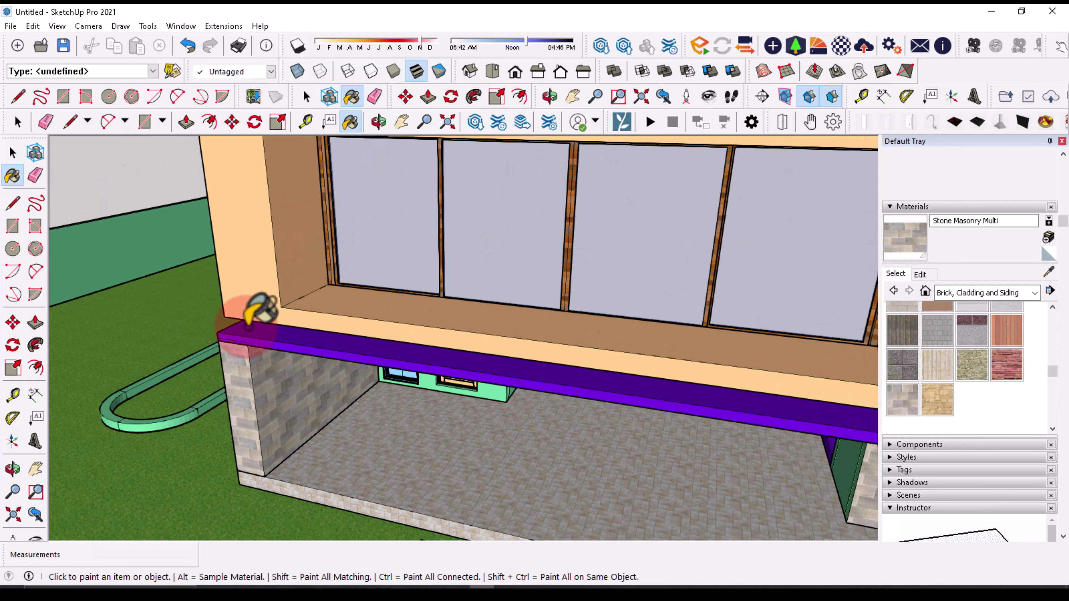
scroll(246, 286, up, 1)
scroll(286, 394, down, 2)
scroll(286, 393, down, 2)
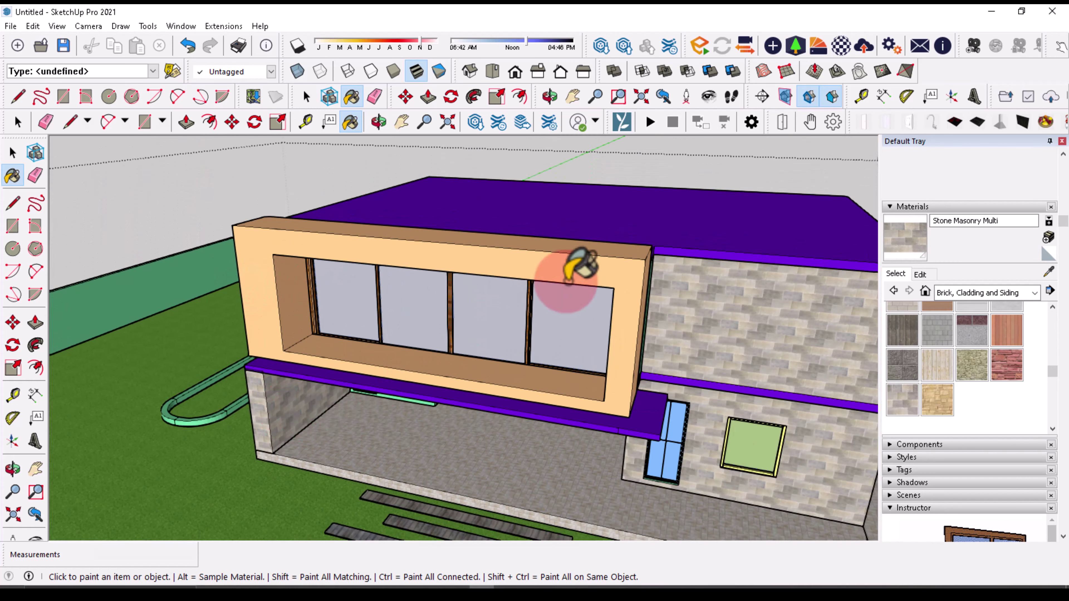
scroll(727, 411, up, 1)
scroll(740, 430, up, 2)
scroll(715, 459, up, 2)
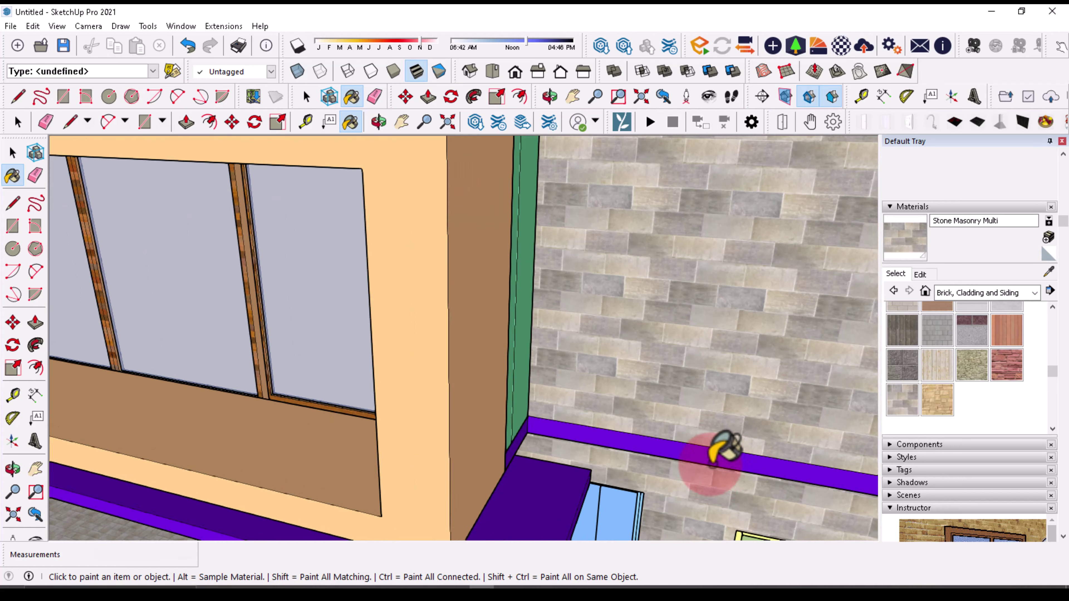
click(709, 461)
scroll(691, 353, down, 2)
scroll(615, 346, down, 2)
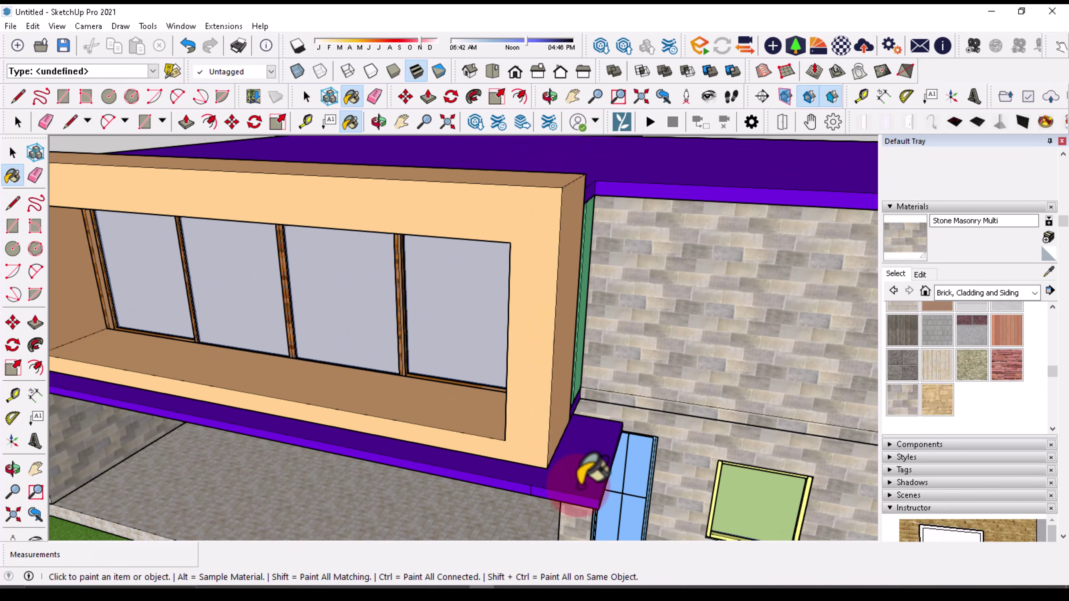
scroll(579, 465, down, 1)
click(585, 487)
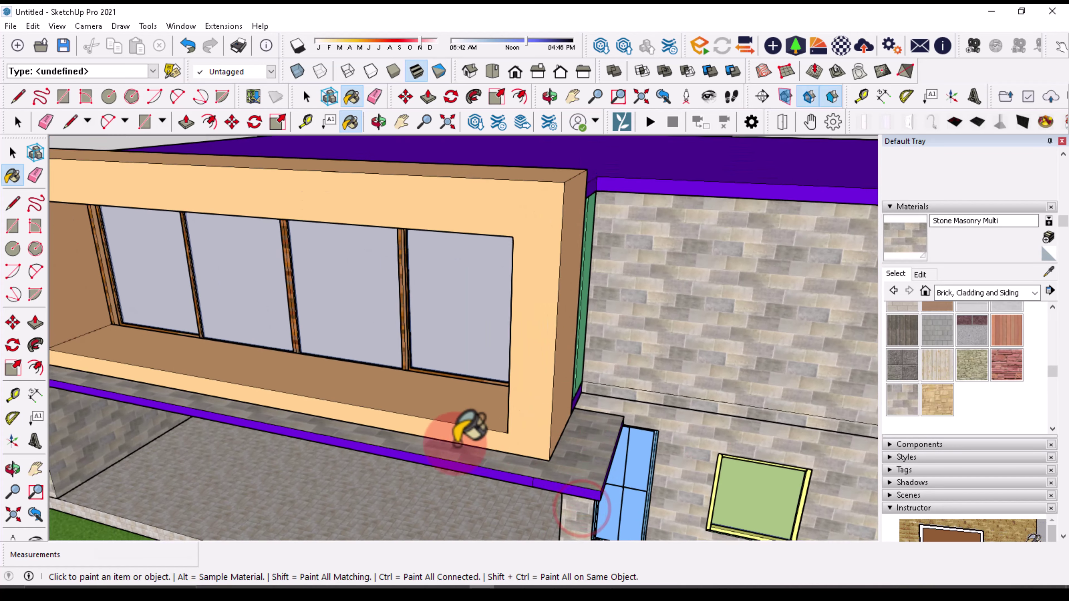
Step: Paint the left and remaining purple ledge segments with Stone Masonry Multi
scroll(468, 429, up, 1)
scroll(489, 477, up, 2)
scroll(506, 442, up, 2)
click(521, 445)
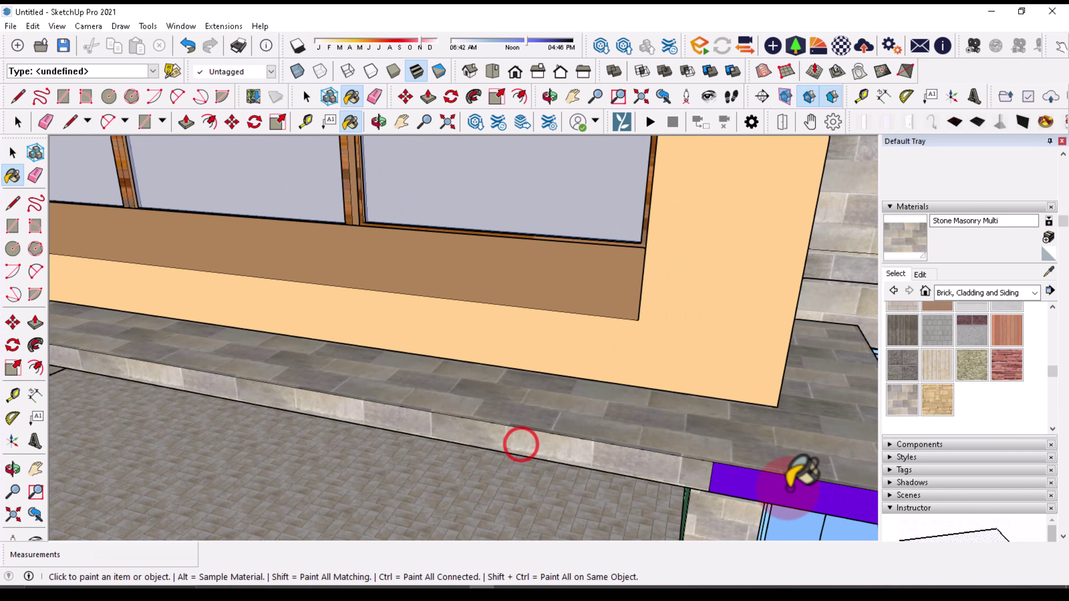
click(784, 490)
scroll(812, 434, down, 2)
scroll(799, 432, down, 2)
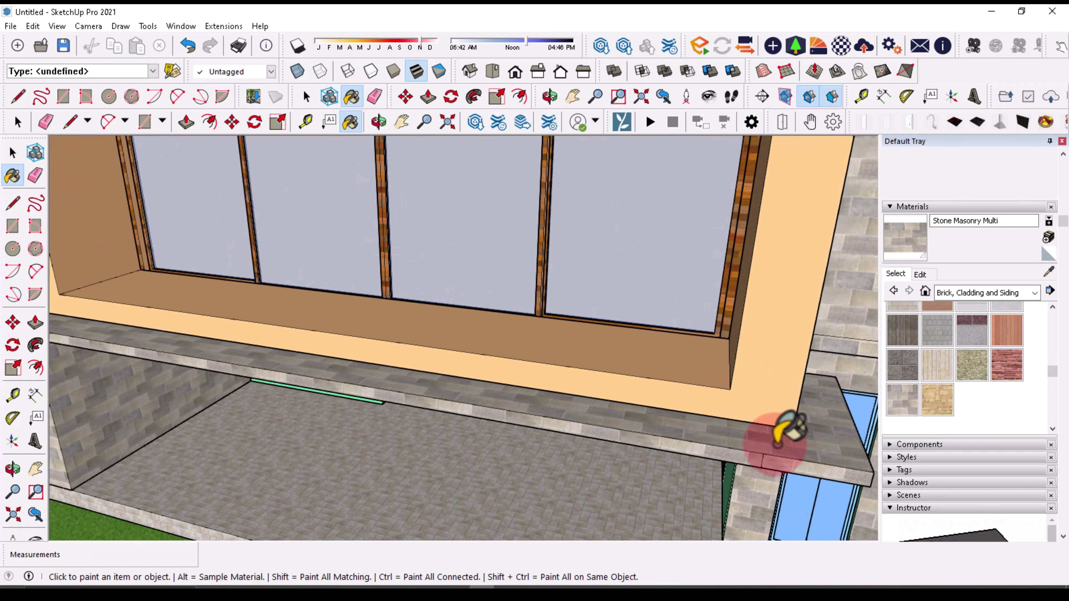
scroll(715, 440, down, 2)
scroll(632, 438, down, 2)
scroll(652, 362, down, 1)
scroll(764, 267, up, 2)
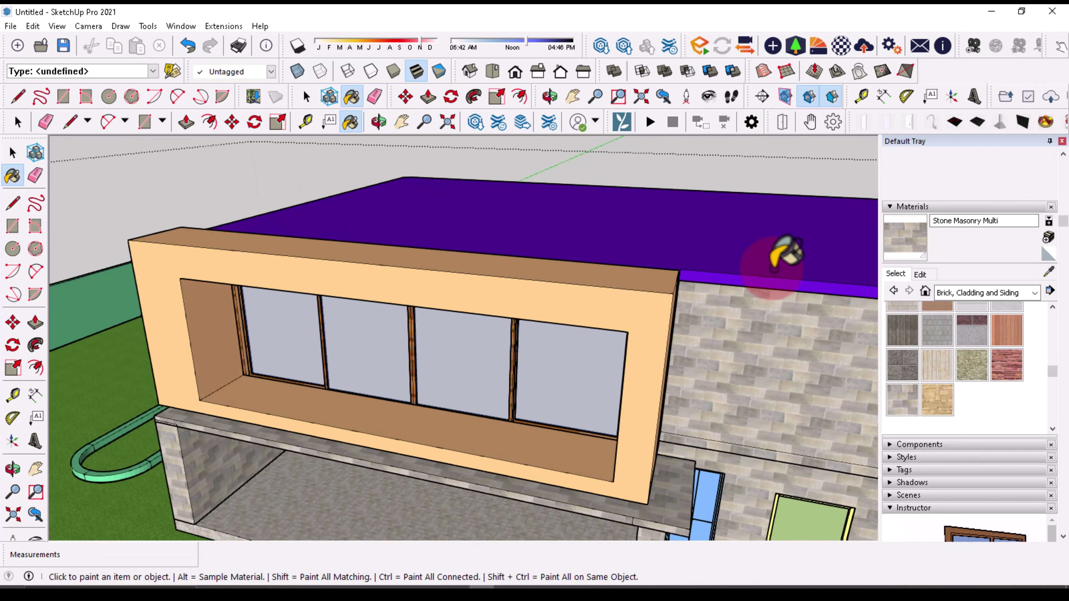
scroll(778, 266, up, 2)
scroll(642, 280, up, 2)
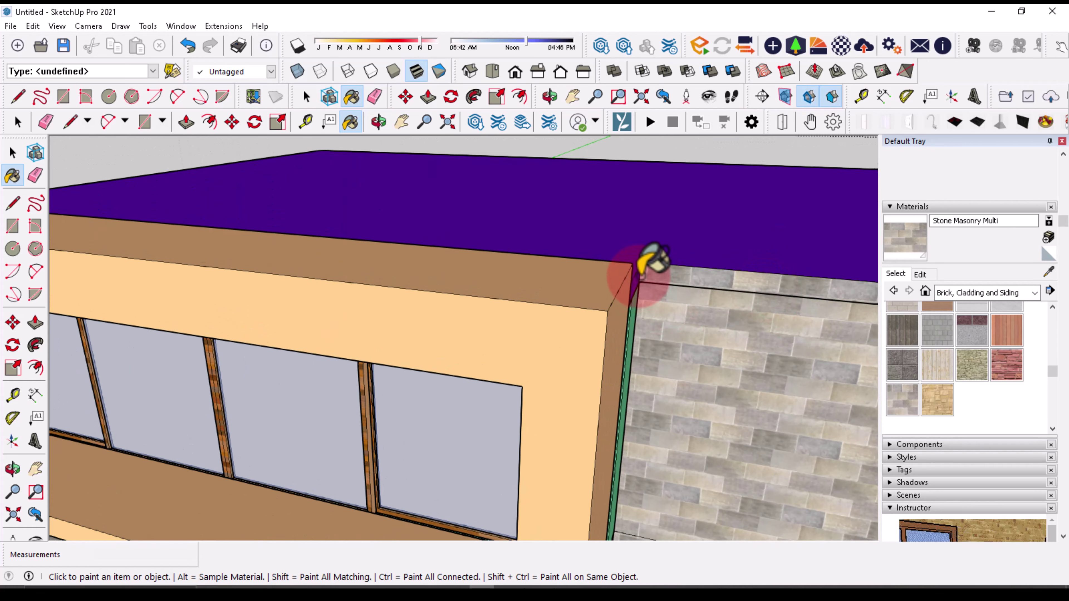
scroll(637, 274, up, 2)
scroll(633, 280, down, 1)
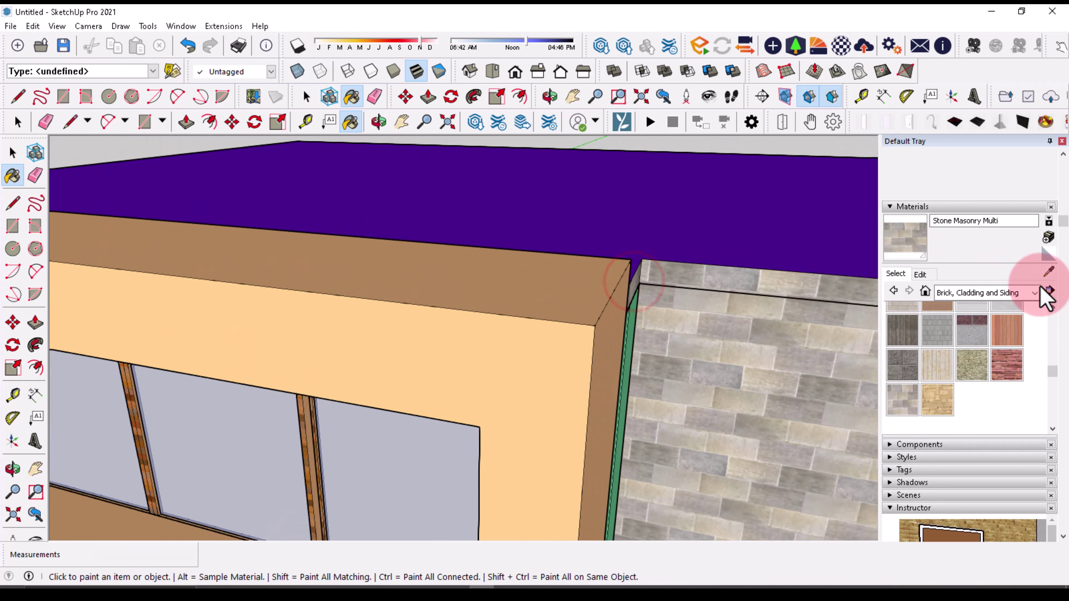
Step: Paint the flat roof with Grass Dark Green from Landscaping, Fencing and Vegetation
click(1035, 291)
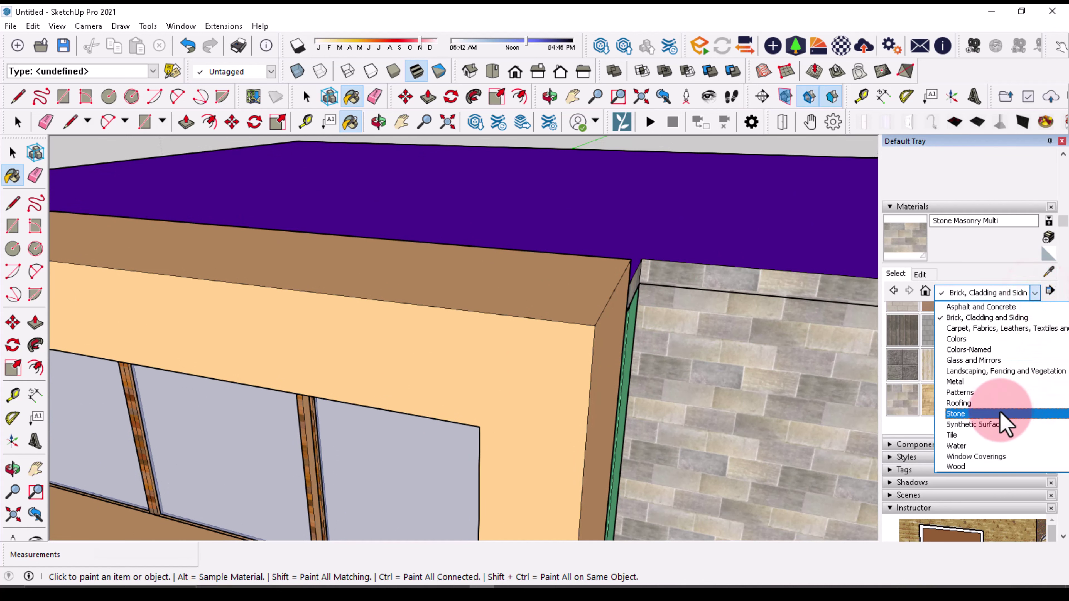
click(966, 371)
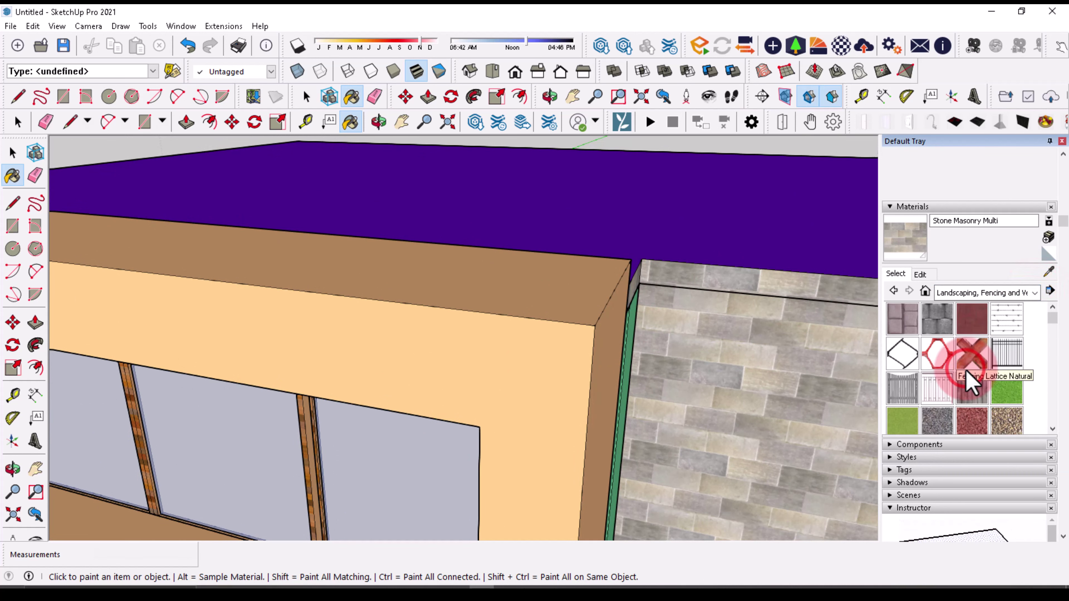
click(1002, 386)
click(666, 226)
Step: Zoom out and orbit the model to view the pool side of the house
scroll(572, 279, down, 2)
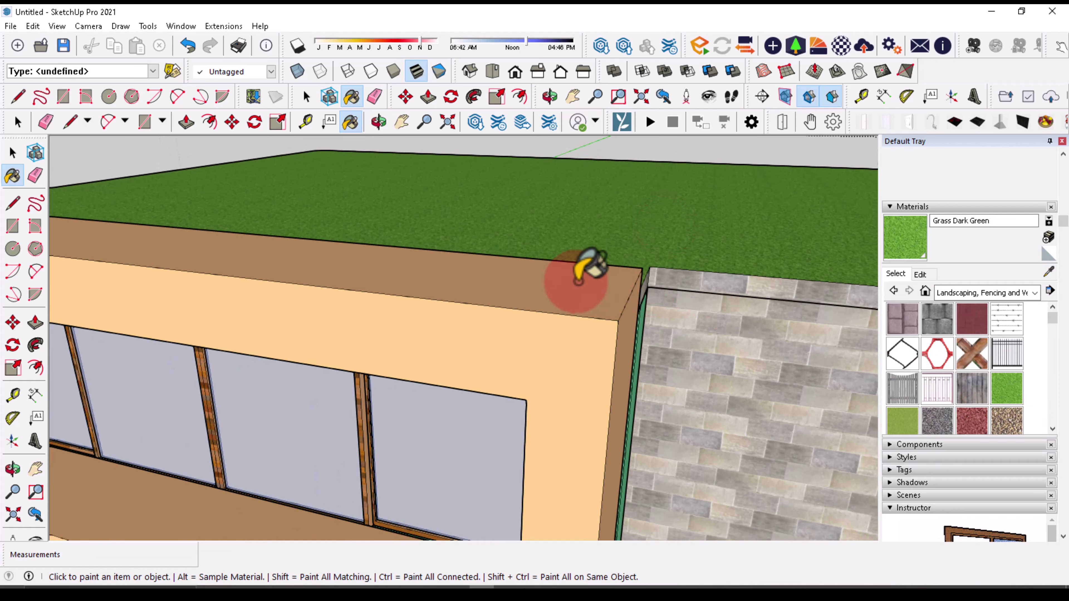
scroll(556, 269, down, 2)
scroll(589, 276, down, 2)
scroll(602, 263, down, 2)
scroll(650, 252, down, 1)
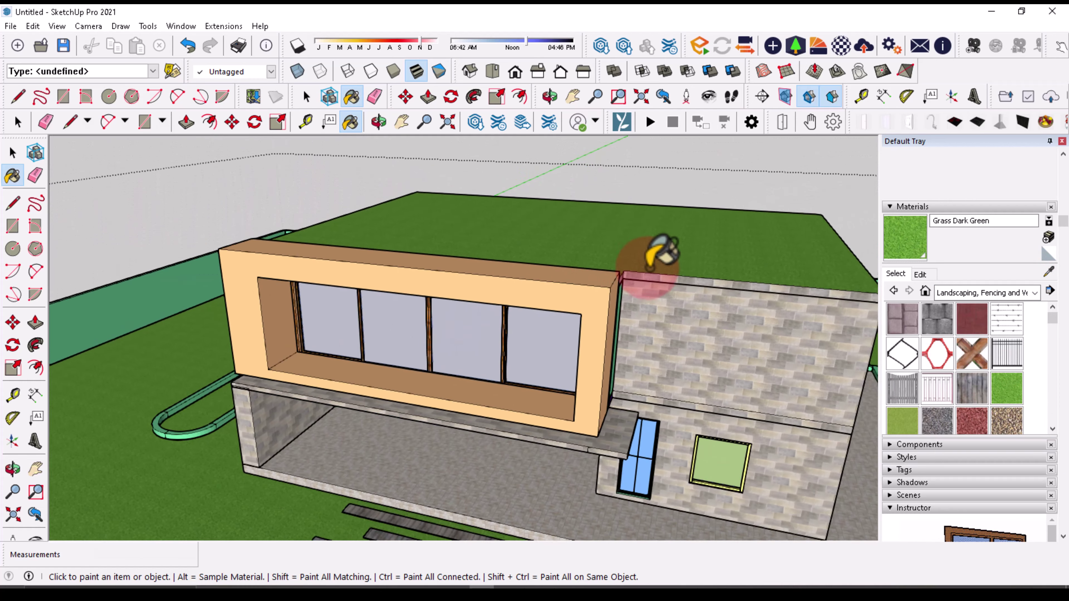
scroll(650, 255, down, 1)
scroll(654, 258, down, 1)
scroll(656, 258, down, 1)
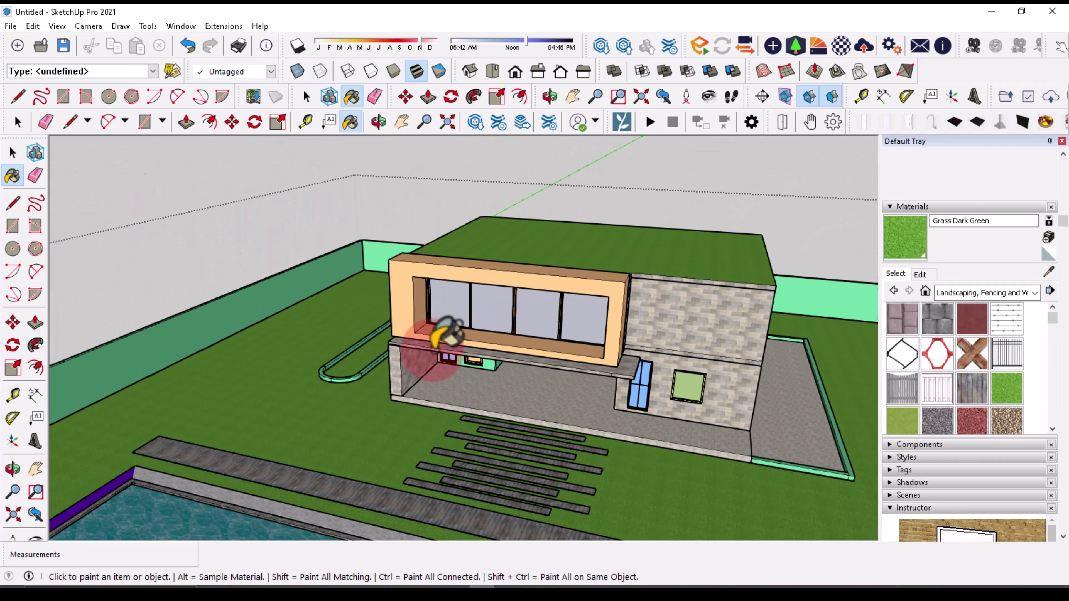
scroll(446, 335, down, 1)
click(549, 96)
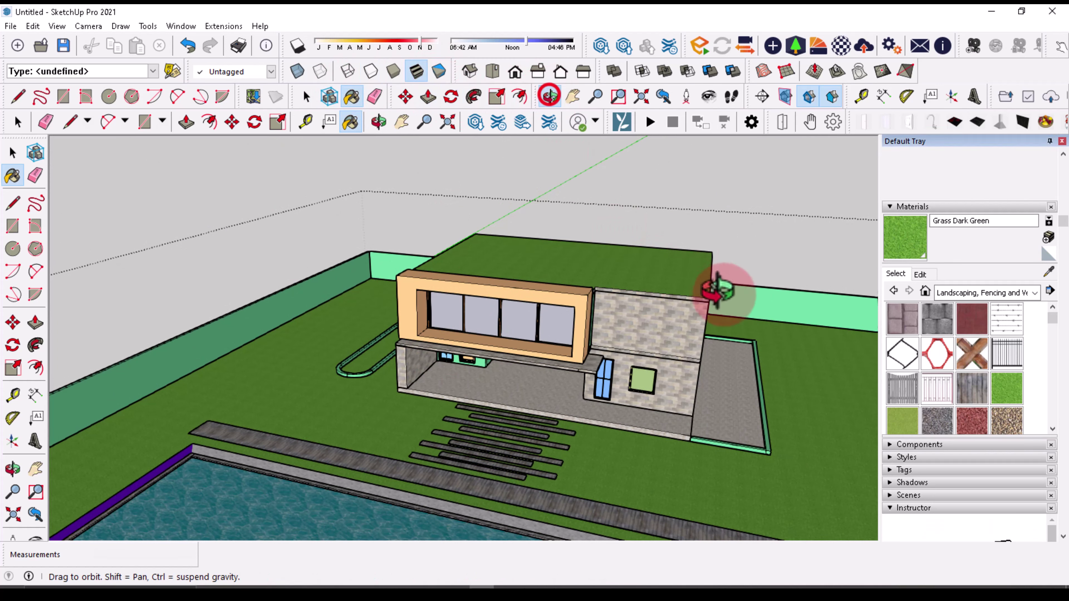
mouse_move(728, 317)
mouse_down()
mouse_move(629, 261)
mouse_move(765, 282)
mouse_move(704, 275)
mouse_move(754, 279)
mouse_move(746, 268)
mouse_move(575, 249)
mouse_up()
Step: Choose Stone Sandstone Ashlar Light from the brick, cladding and siding materials
scroll(575, 248, up, 2)
scroll(599, 313, up, 3)
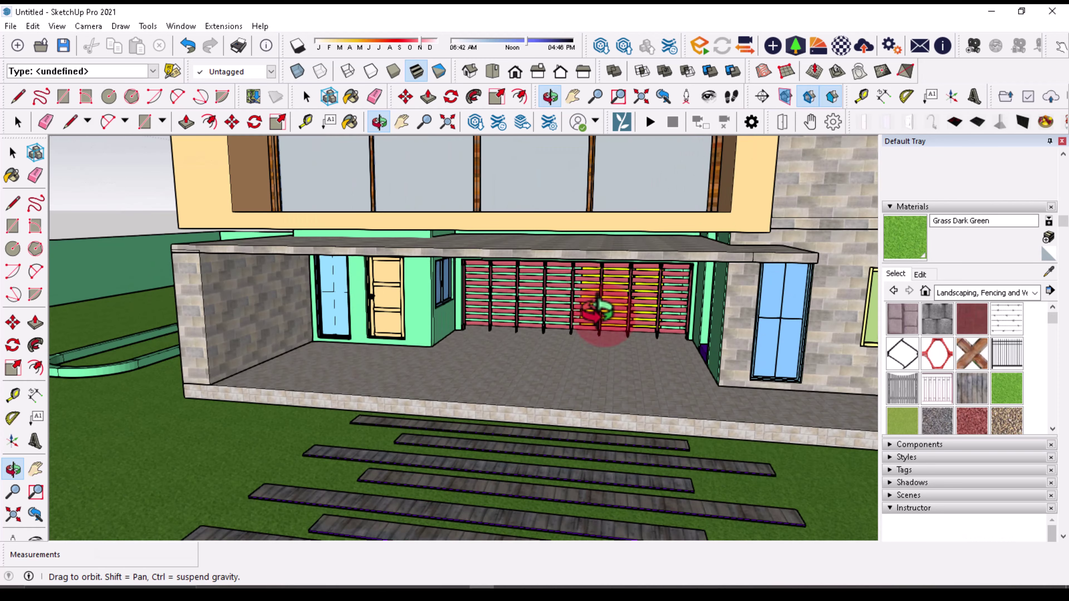
scroll(591, 296, up, 3)
scroll(612, 332, up, 2)
scroll(612, 332, down, 1)
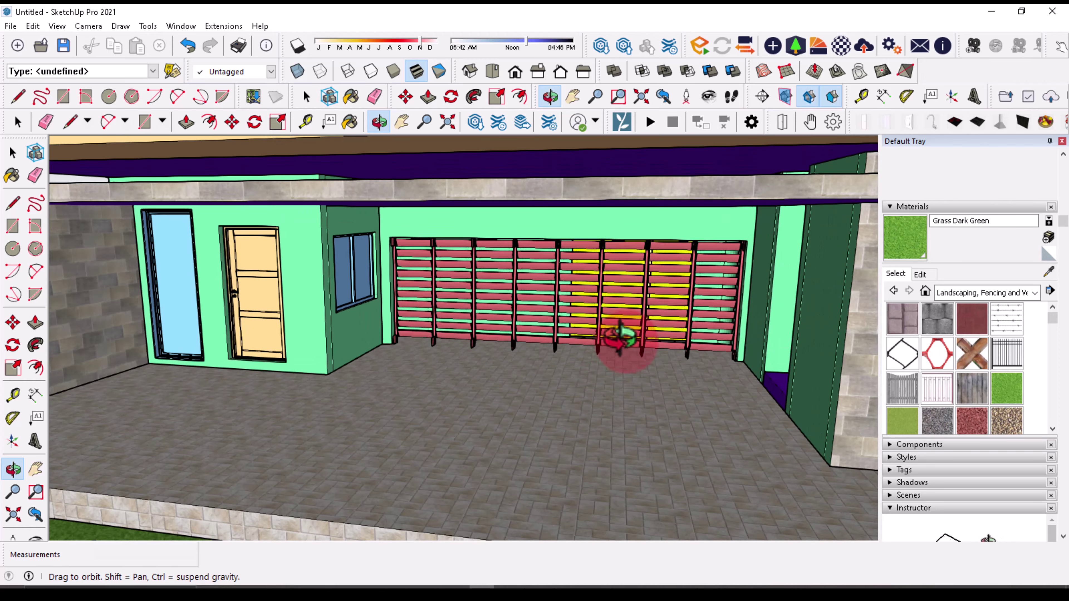
scroll(621, 335, down, 2)
scroll(625, 341, down, 1)
scroll(624, 341, down, 1)
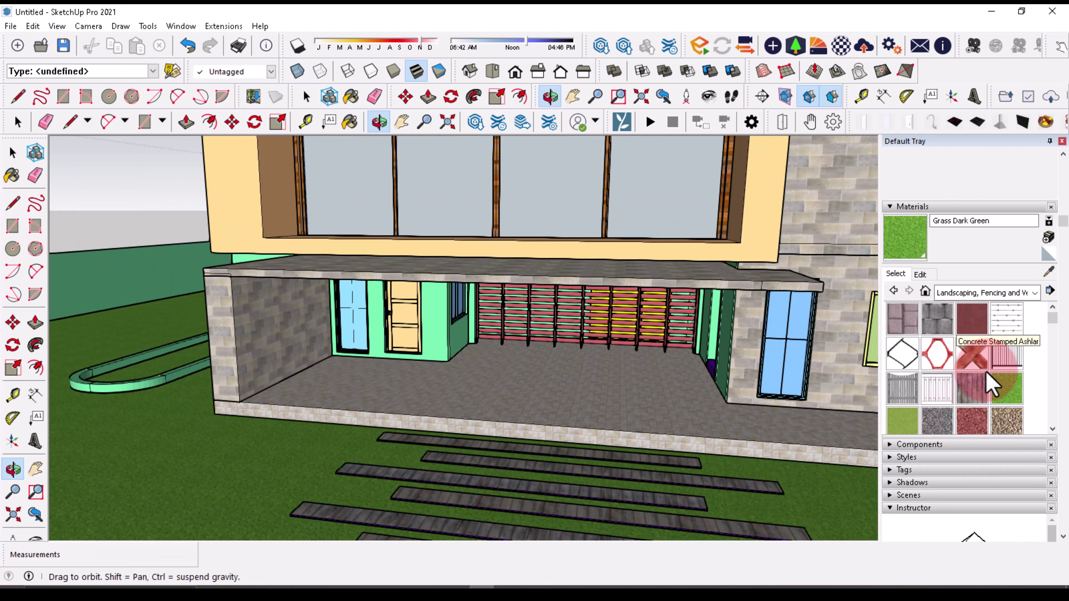
click(1036, 294)
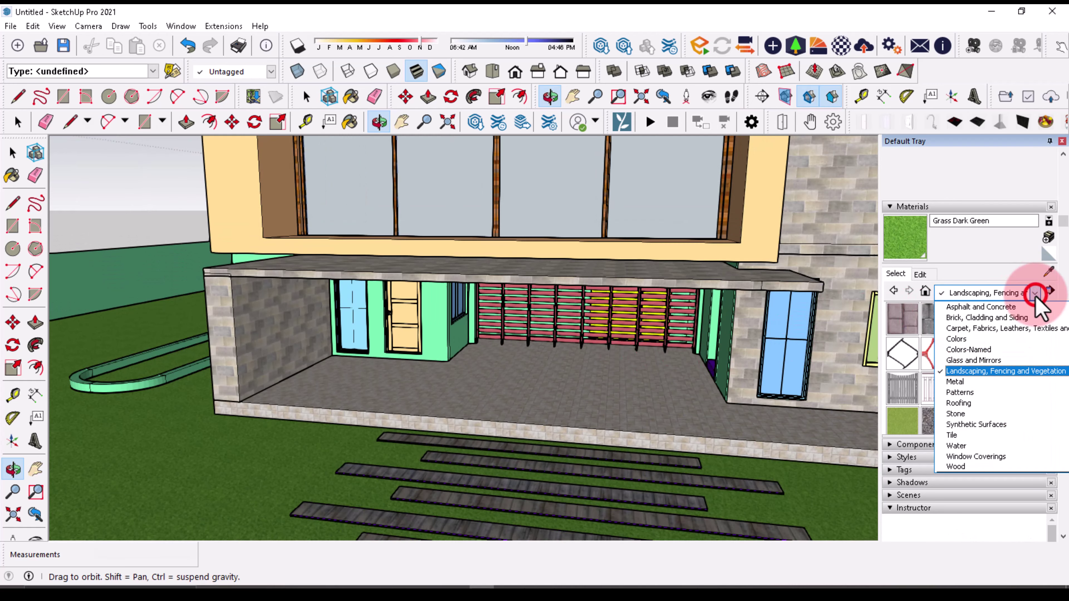
click(981, 318)
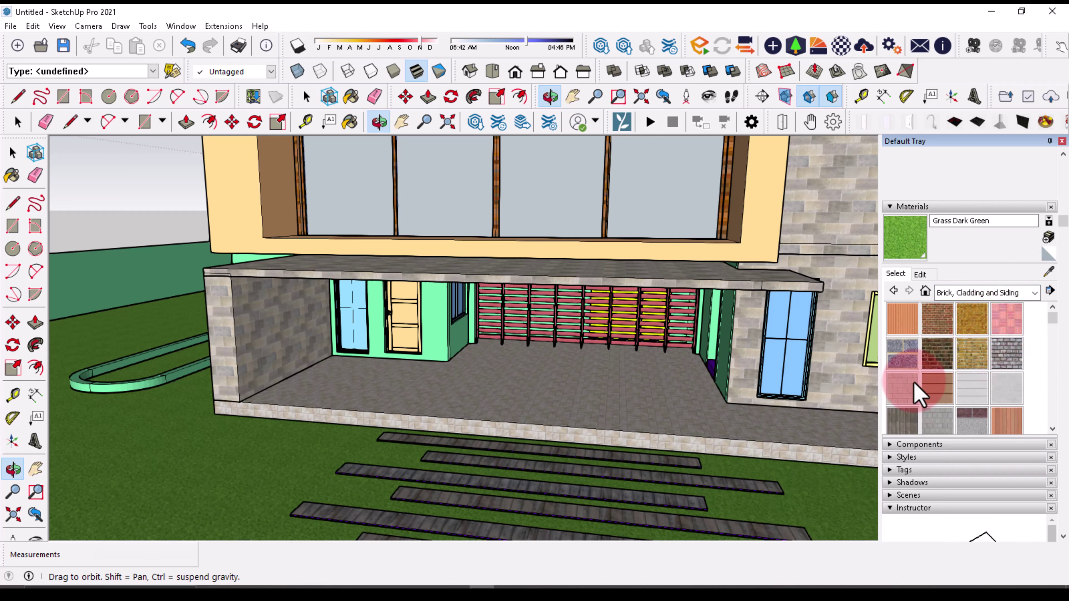
scroll(919, 394, down, 5)
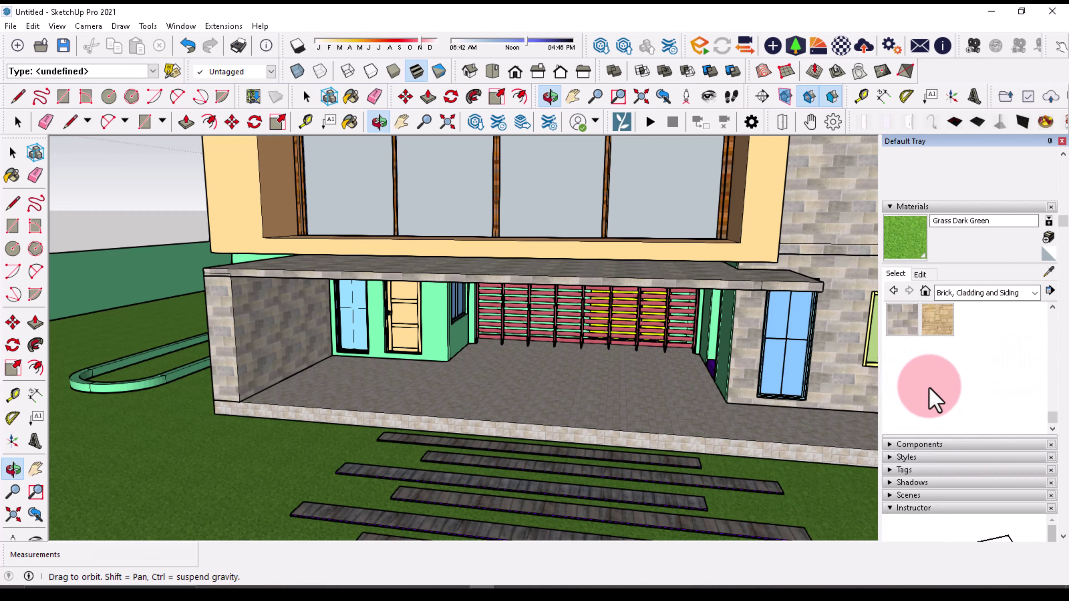
click(931, 322)
Step: Paint the walls around the doors, the green corner and the strip beside the window sandstone
scroll(408, 308, up, 5)
click(397, 313)
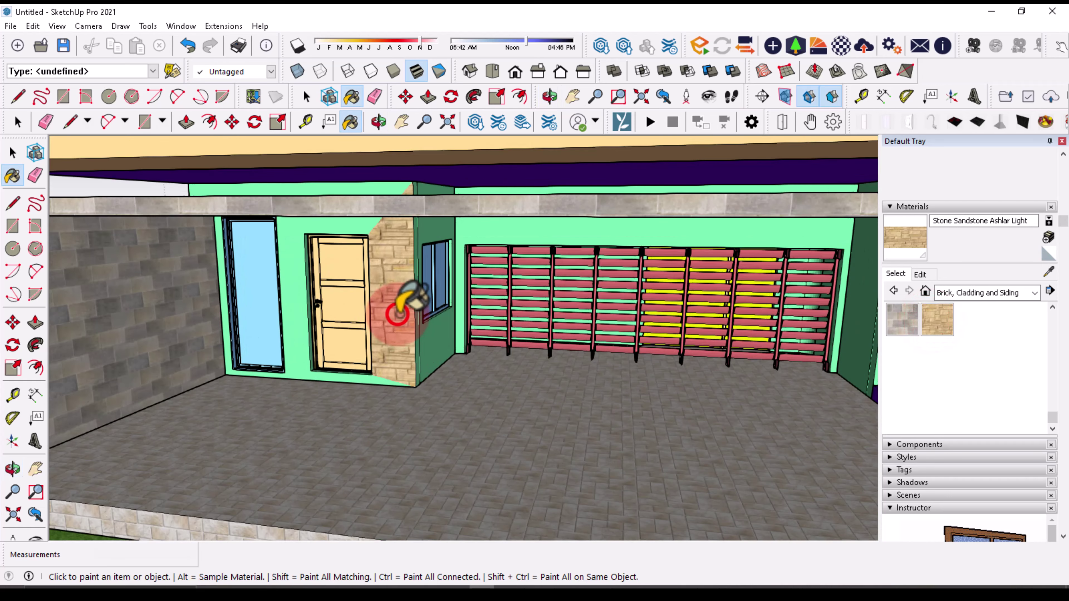
scroll(379, 273, up, 3)
scroll(346, 238, up, 2)
click(263, 225)
click(330, 200)
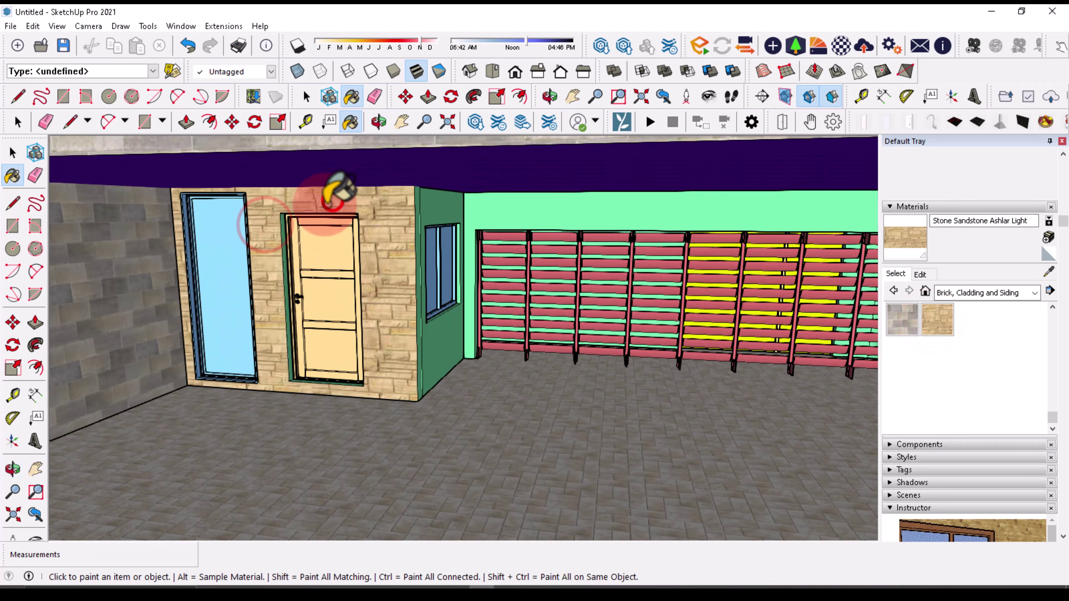
click(431, 354)
scroll(435, 345, up, 2)
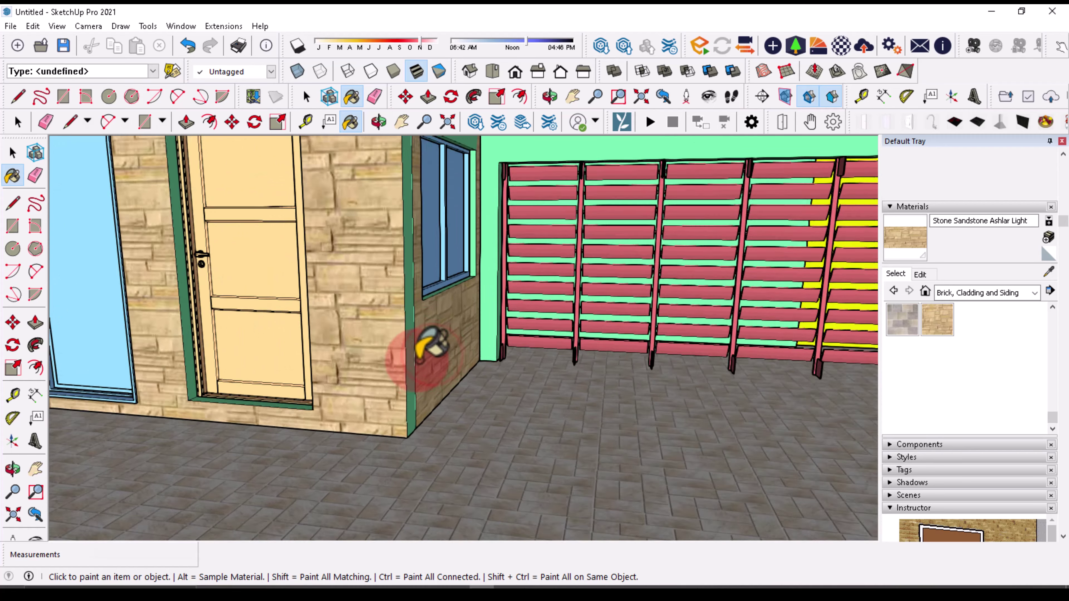
scroll(435, 345, up, 1)
click(493, 266)
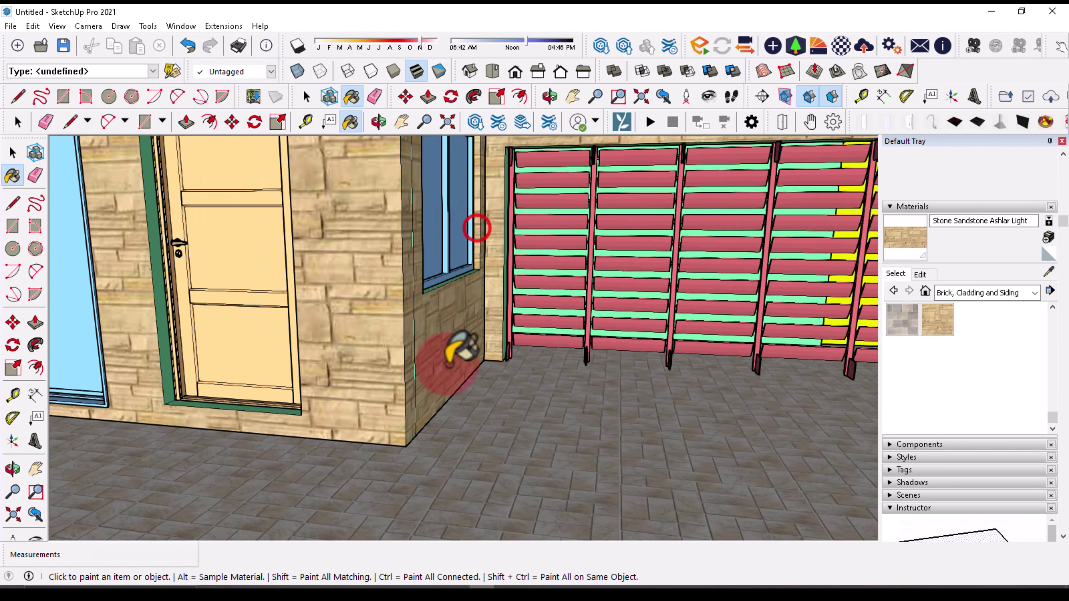
Step: Paint the mint-green column face sandstone, then stop painting and return to selecting
scroll(449, 364, down, 2)
scroll(449, 364, down, 2)
middle_drag(436, 392, 436, 228)
scroll(436, 239, up, 2)
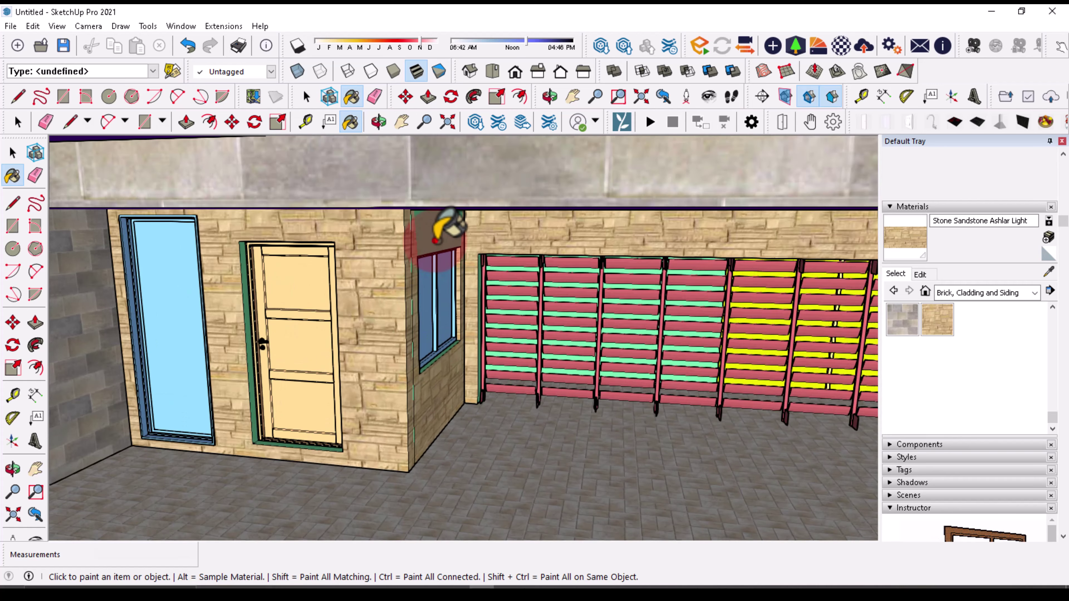
scroll(435, 240, down, 1)
scroll(438, 236, down, 2)
scroll(454, 244, down, 2)
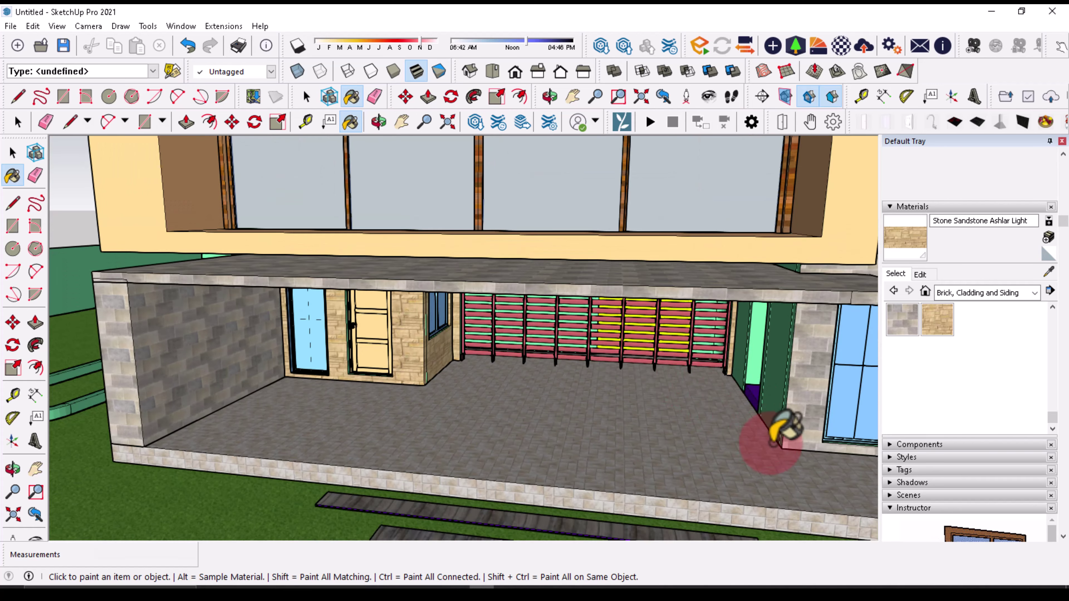
scroll(799, 379, up, 2)
scroll(807, 363, up, 1)
scroll(812, 345, up, 1)
scroll(757, 295, up, 1)
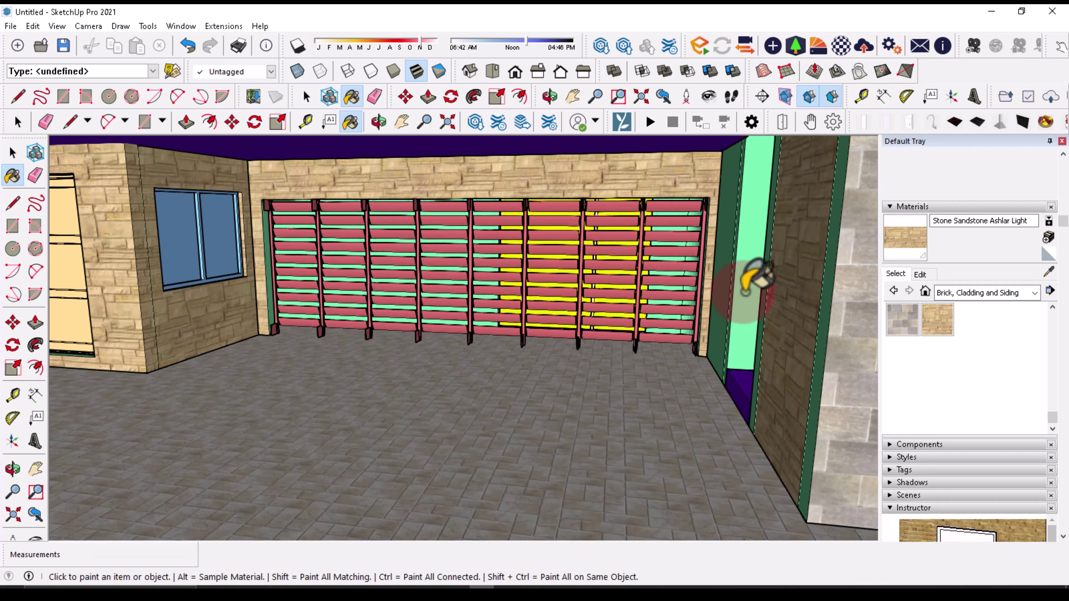
click(744, 290)
scroll(737, 278, up, 1)
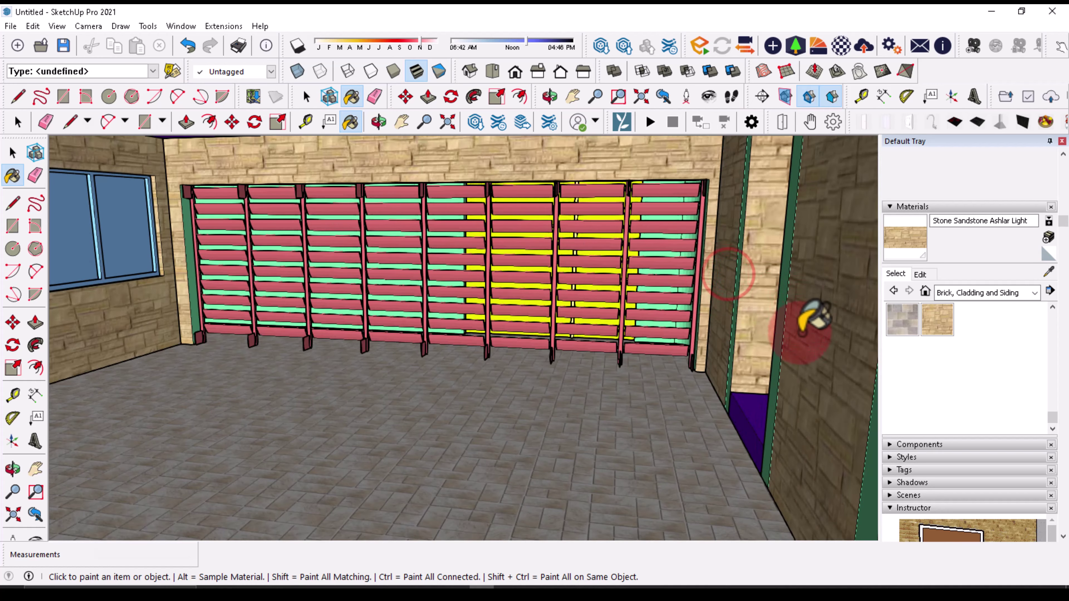
scroll(820, 350, down, 2)
scroll(838, 387, up, 1)
scroll(842, 404, up, 1)
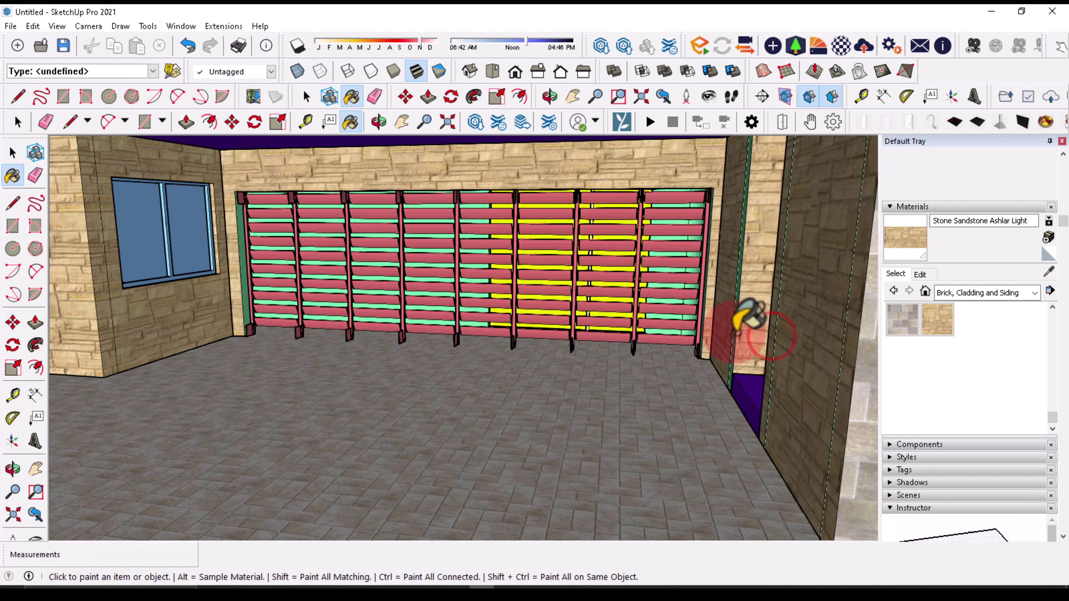
scroll(742, 337, down, 2)
scroll(757, 340, down, 2)
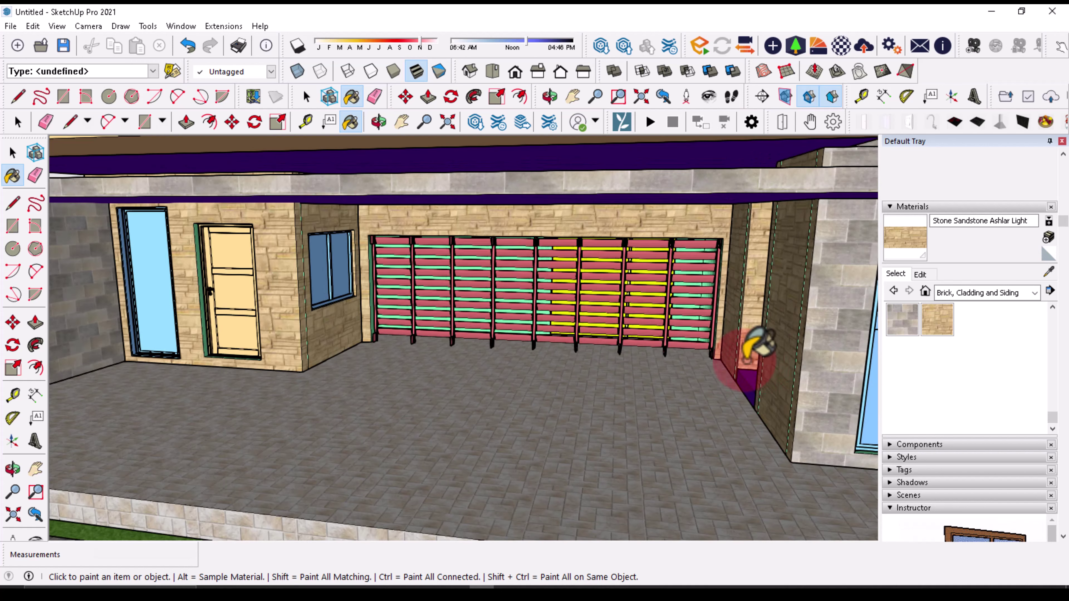
click(19, 126)
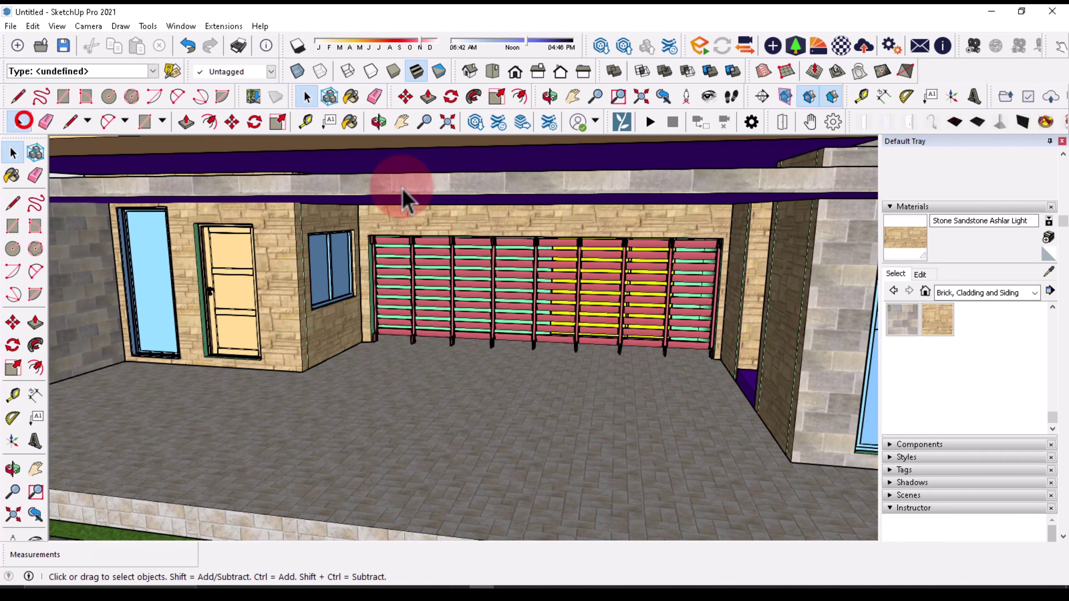
Step: Edit the garage door group and choose Metal Corrugated Shiny from the Metal collection
click(449, 262)
double_click(582, 309)
click(950, 316)
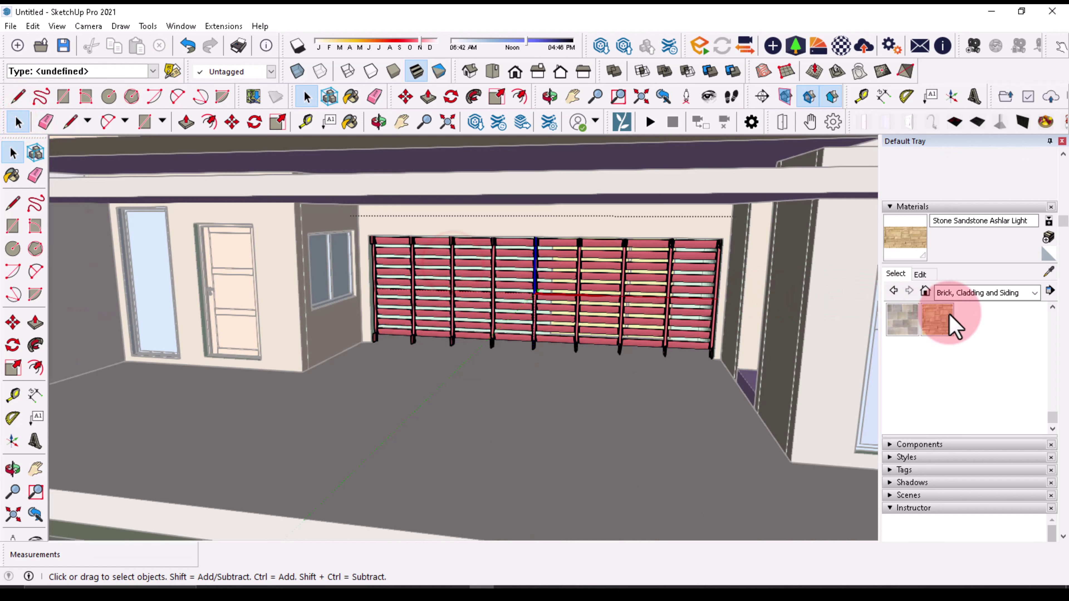
click(1032, 295)
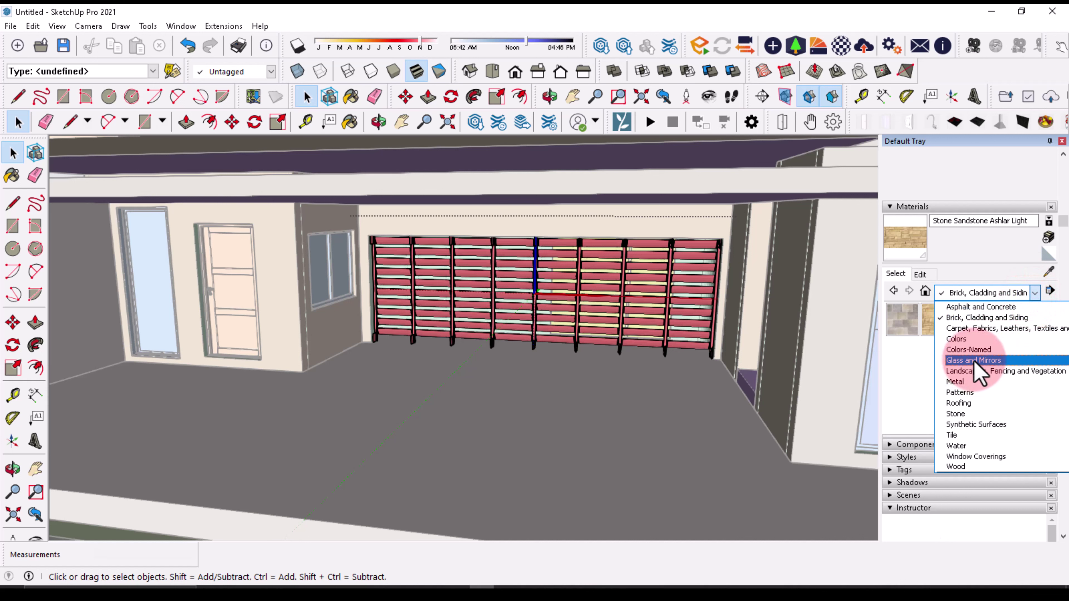
click(968, 382)
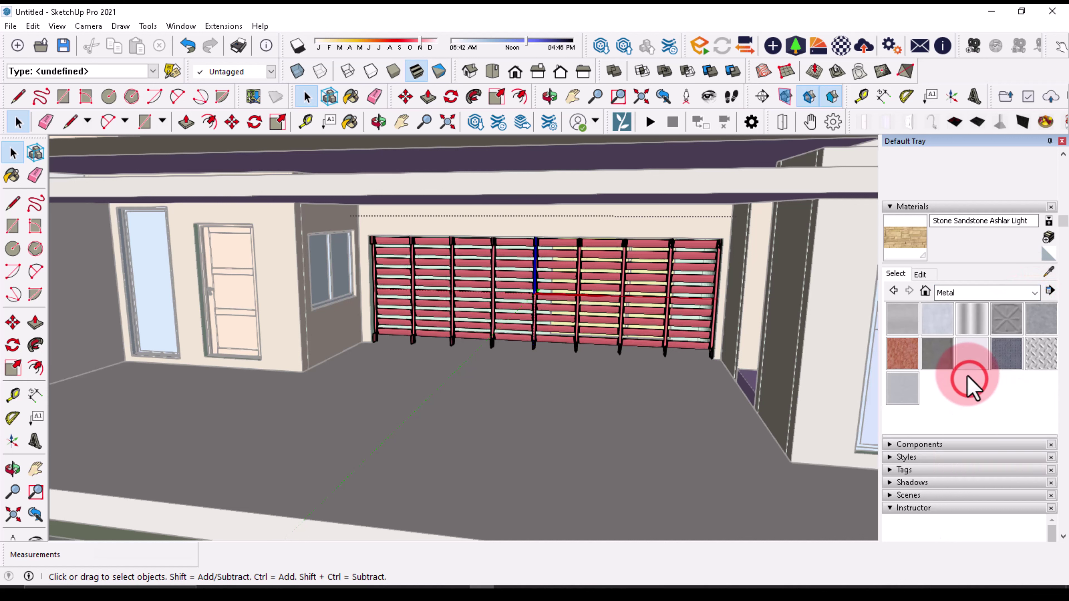
click(977, 328)
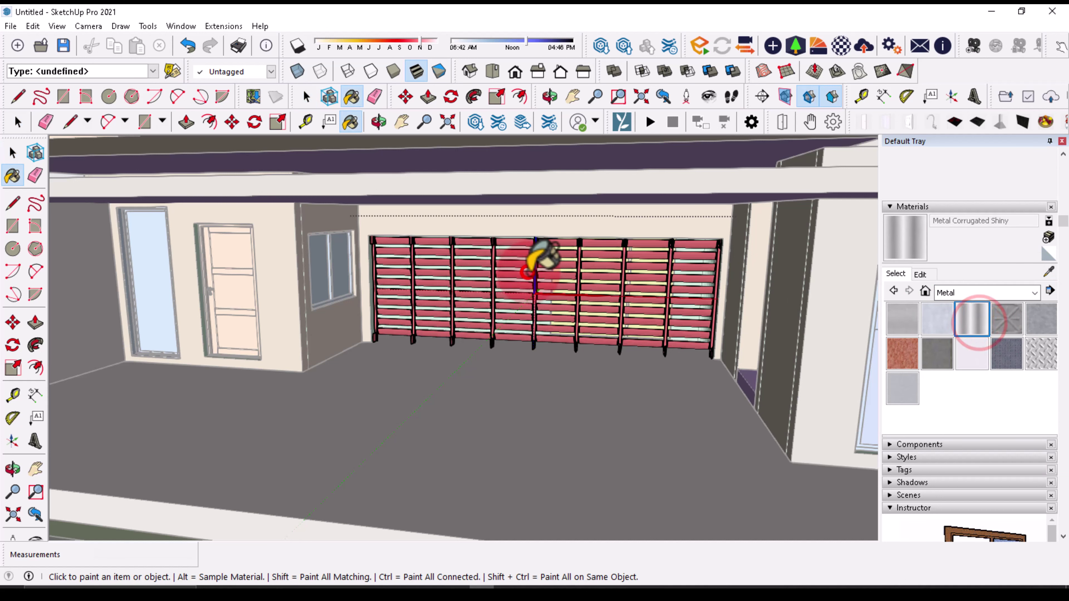
Step: Close the garage door group and zoom out to show the whole house and pool
scroll(524, 275, up, 3)
scroll(523, 278, up, 2)
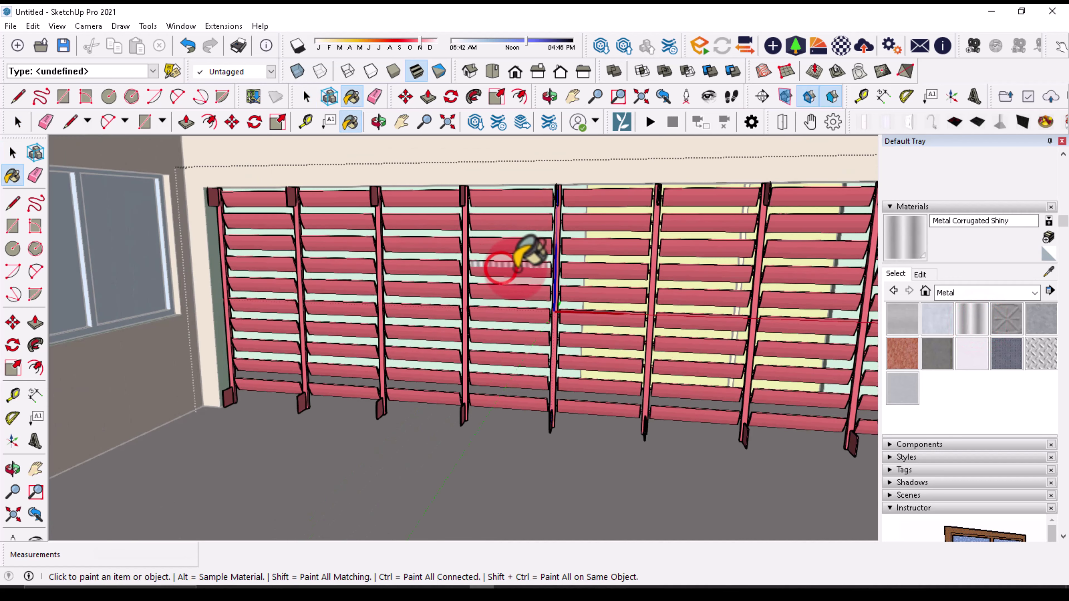
scroll(478, 281, down, 3)
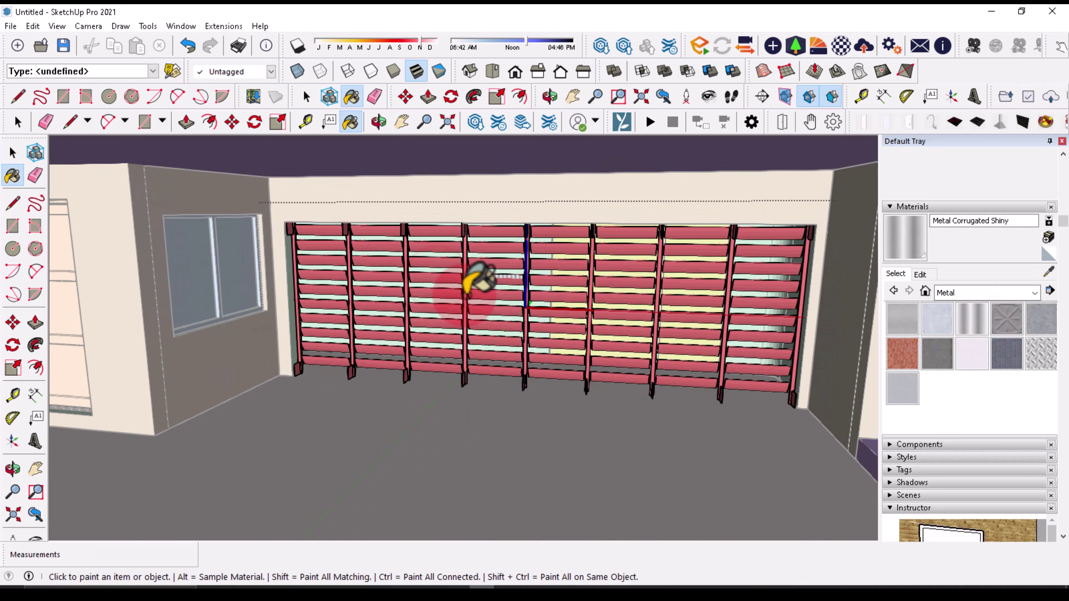
scroll(477, 281, down, 1)
scroll(477, 281, down, 2)
scroll(476, 286, down, 3)
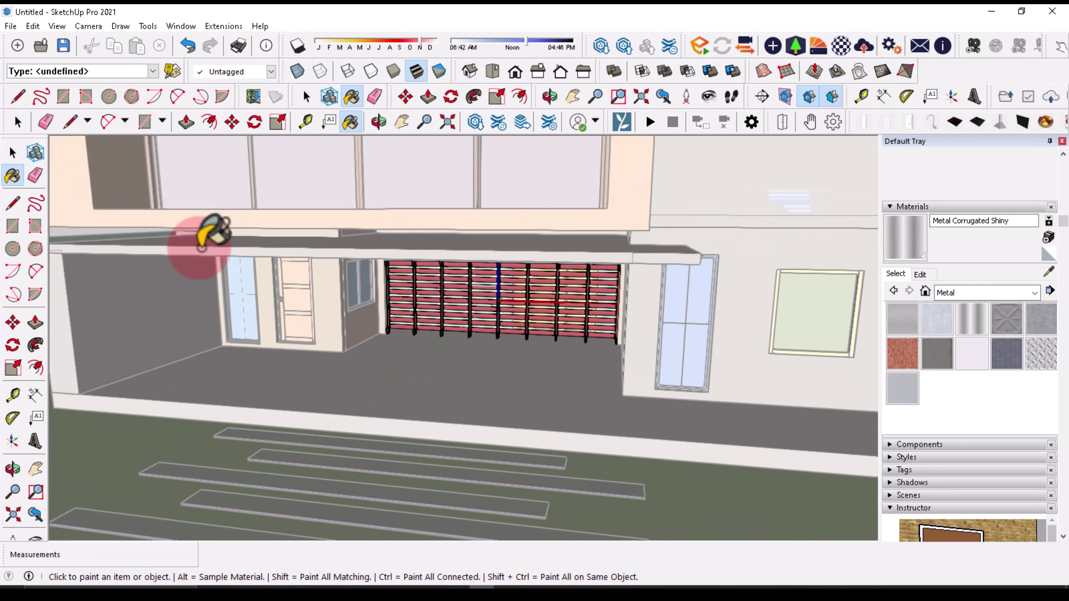
right_click(207, 227)
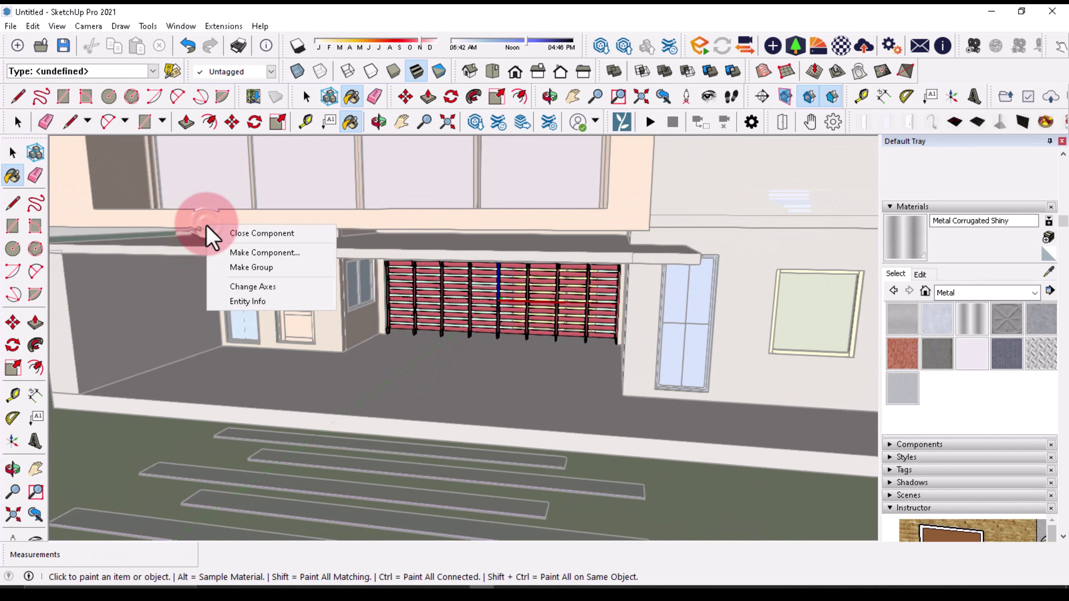
click(17, 121)
click(357, 369)
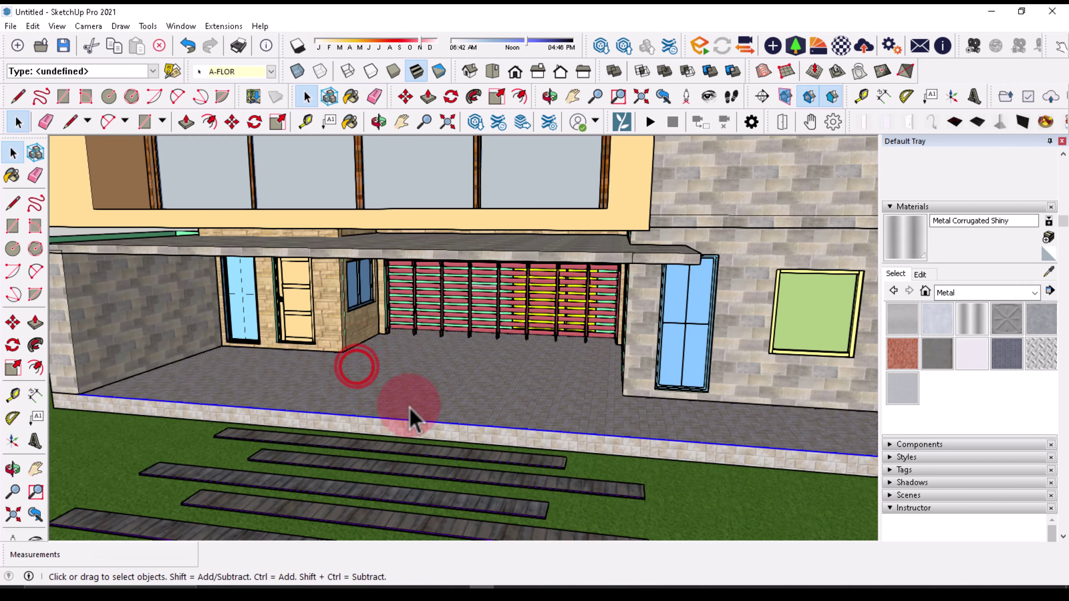
scroll(433, 412, down, 2)
scroll(610, 364, down, 2)
scroll(610, 364, down, 3)
scroll(614, 341, down, 2)
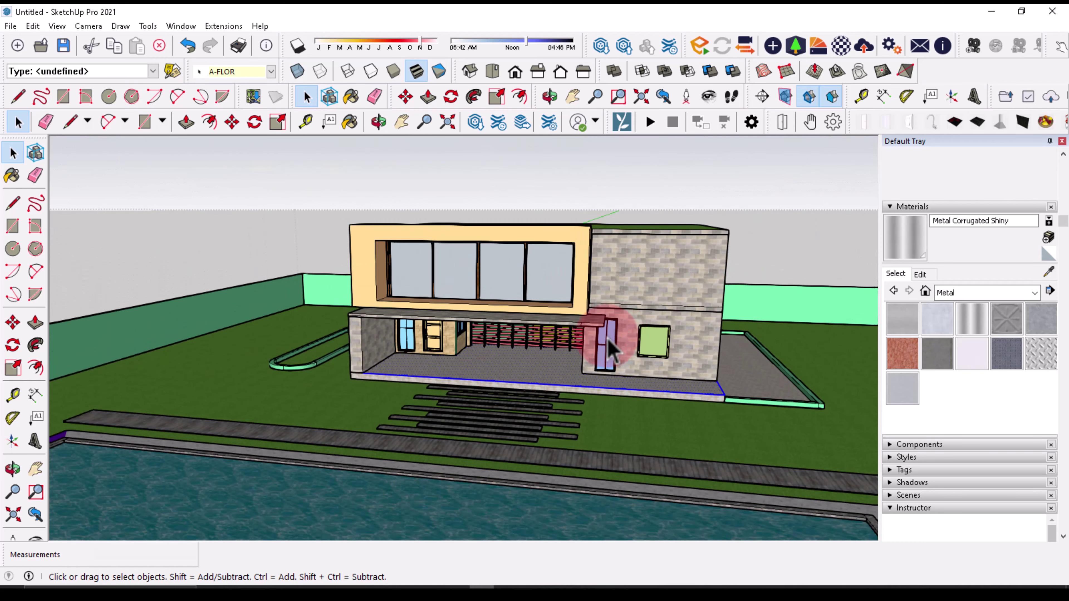
scroll(394, 394, down, 1)
scroll(482, 336, down, 1)
scroll(427, 440, down, 1)
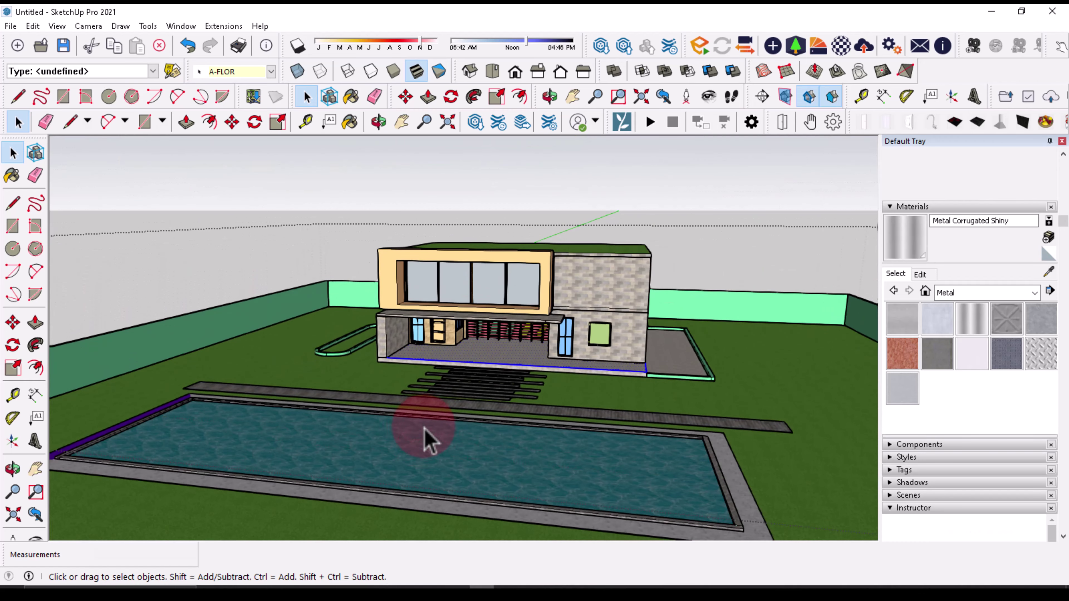
scroll(446, 365, down, 2)
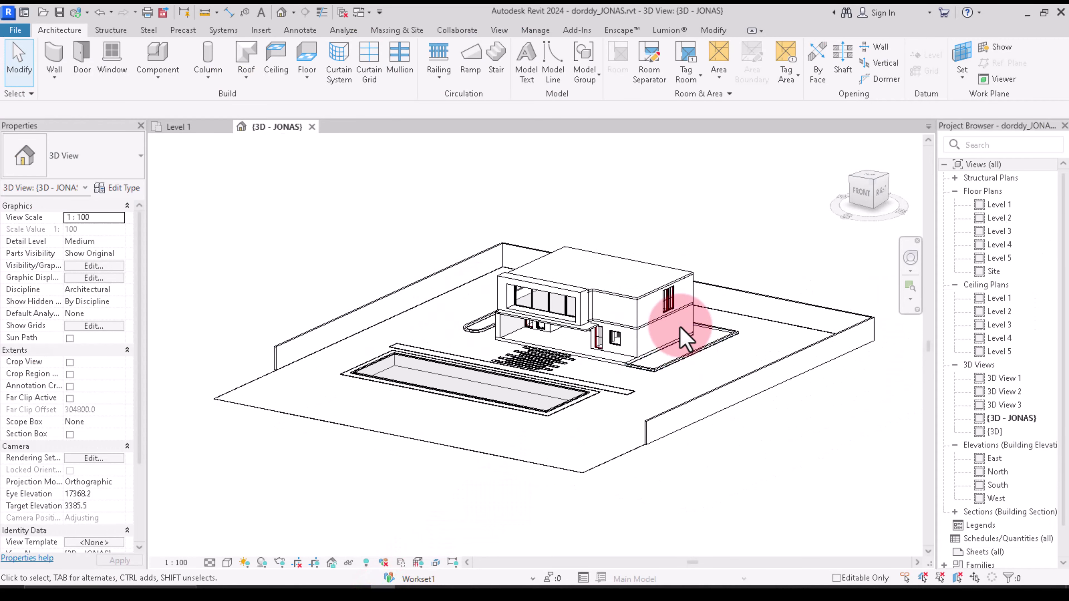
Step: Show the visual style options for the 3D - JONAS house view
scroll(685, 339, up, 2)
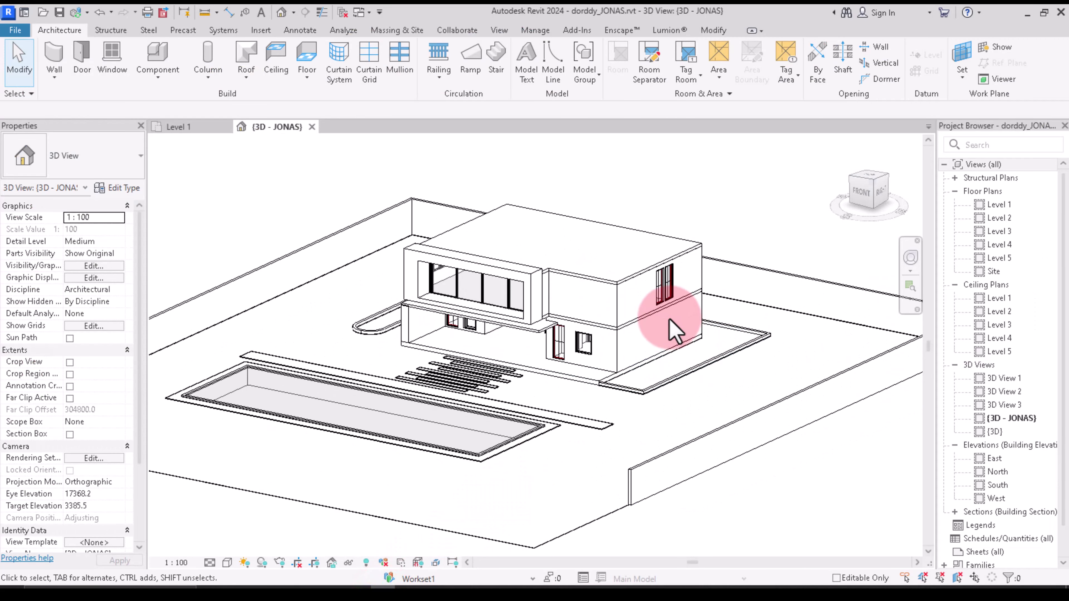
click(227, 562)
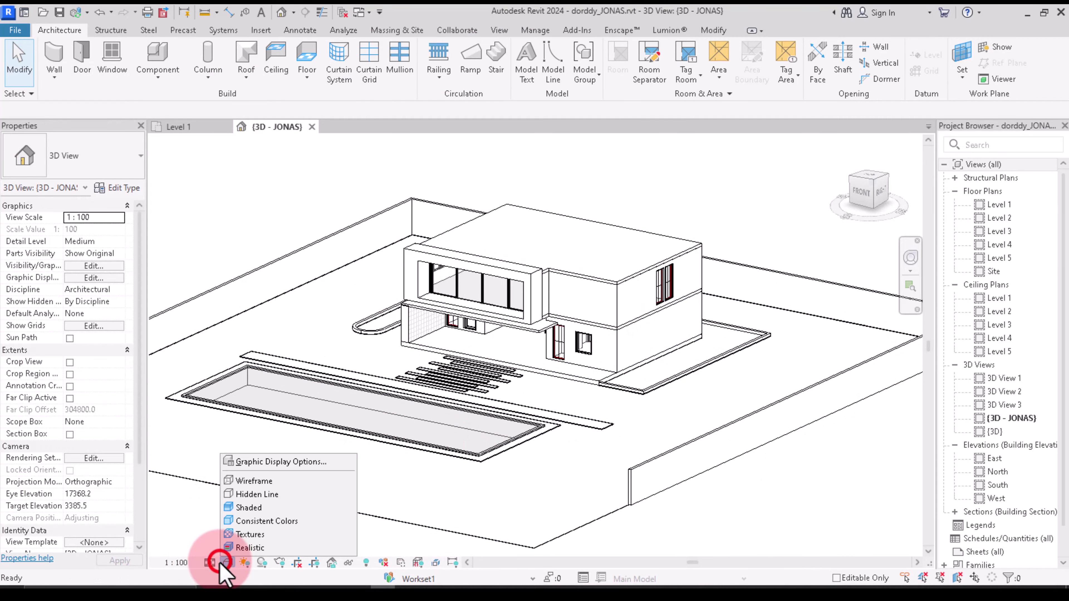